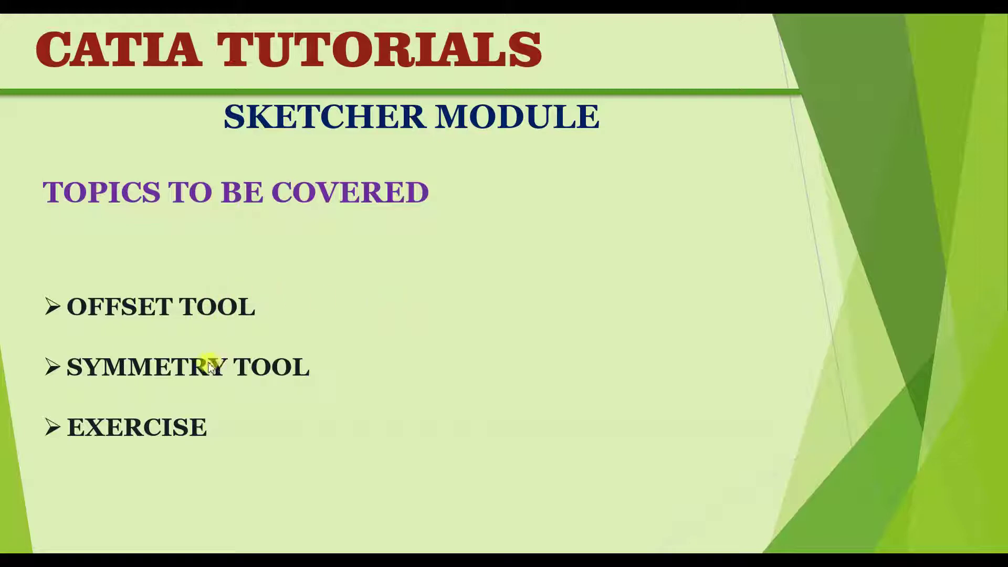
- Advance the slideshow past the B drawing to the bracket exercise with two Ø5 holes, then end it
{"action": "left_click", "coordinate": [348, 323]}
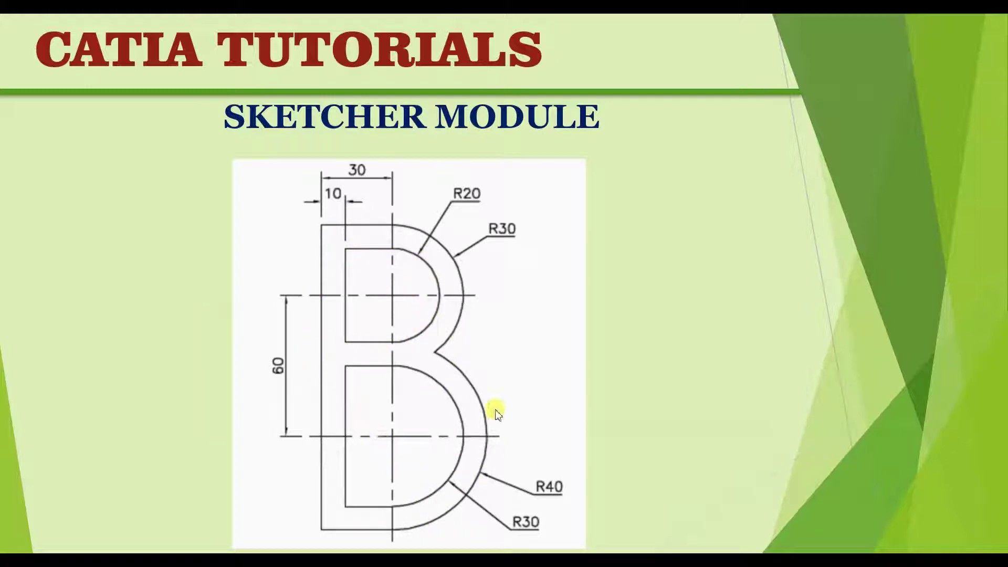
{"action": "left_click", "coordinate": [413, 368]}
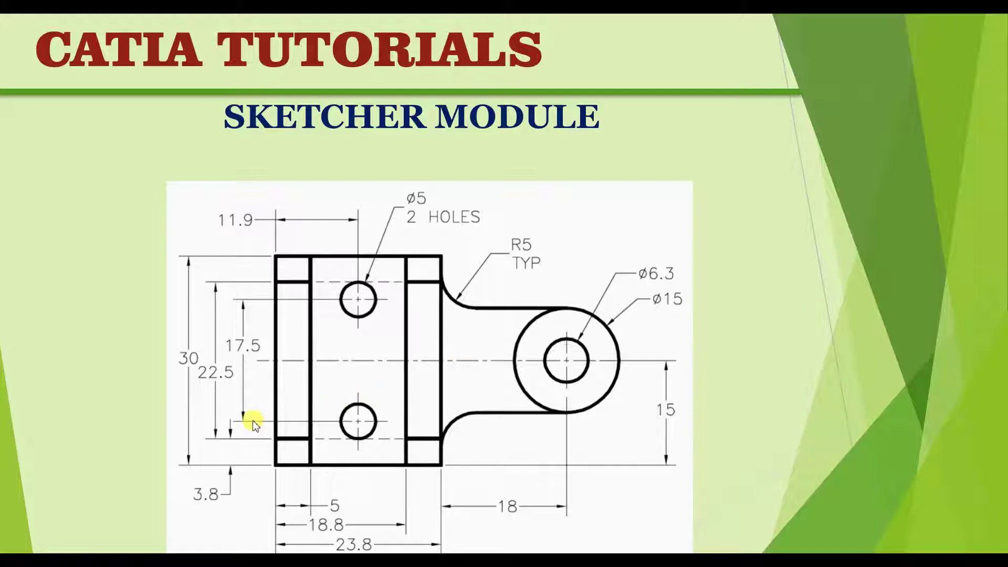
{"action": "key", "text": "Escape"}
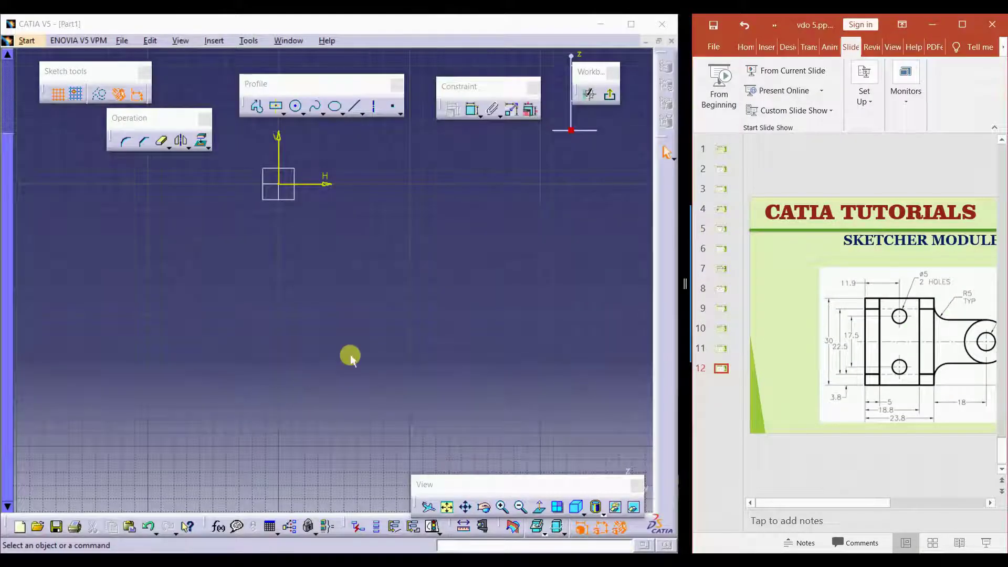
- Draw a vertical line upward from the sketch origin along the V axis
{"action": "middle_click_drag", "start_coordinate": [293, 220], "coordinate": [266, 356]}
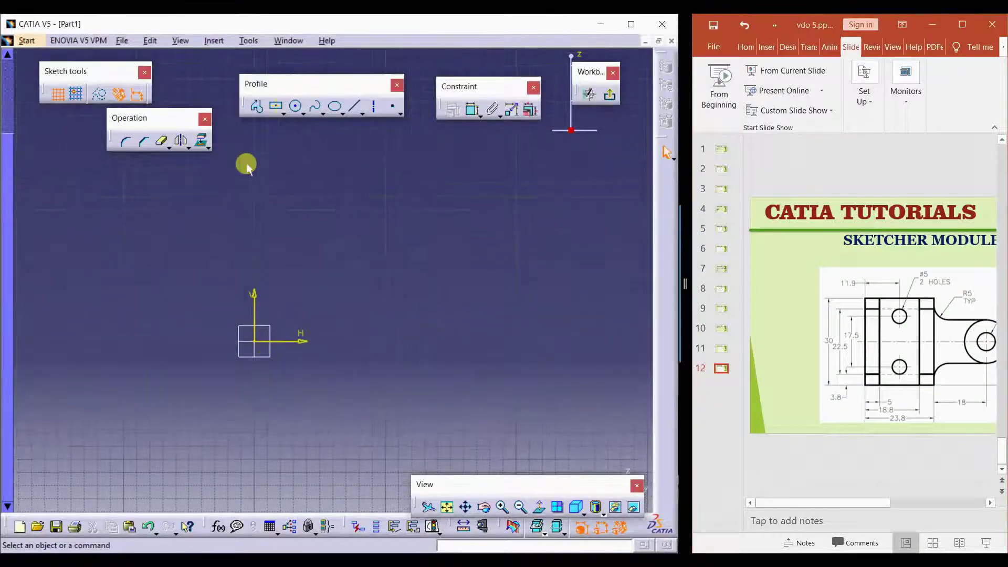
{"action": "left_click", "coordinate": [354, 106]}
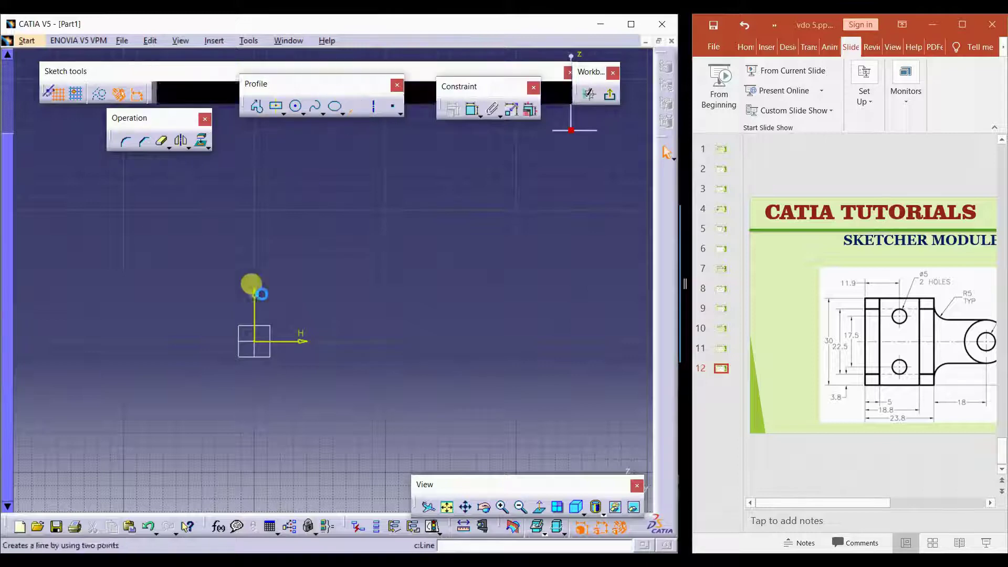
{"action": "left_click", "coordinate": [255, 340]}
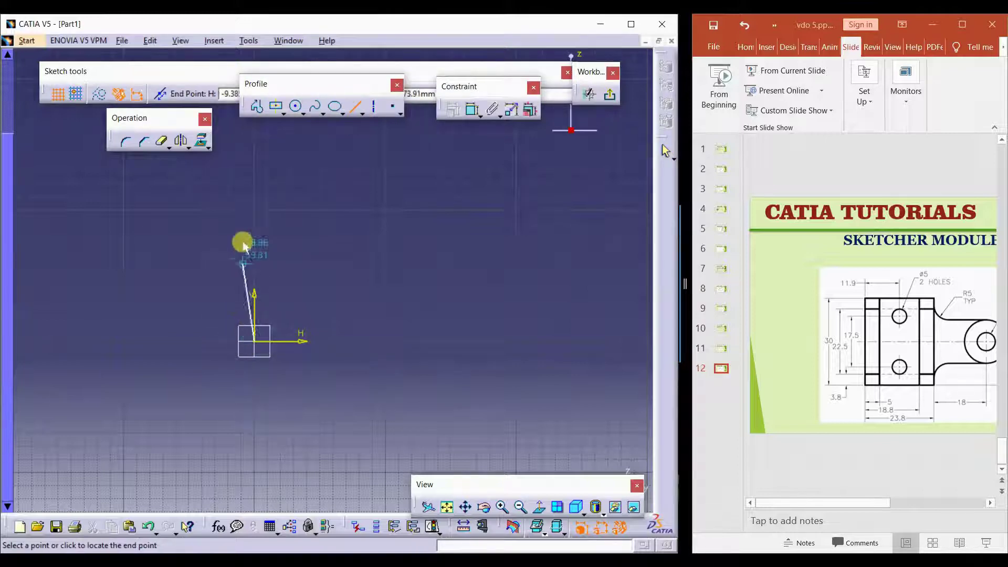
{"action": "left_click", "coordinate": [254, 205]}
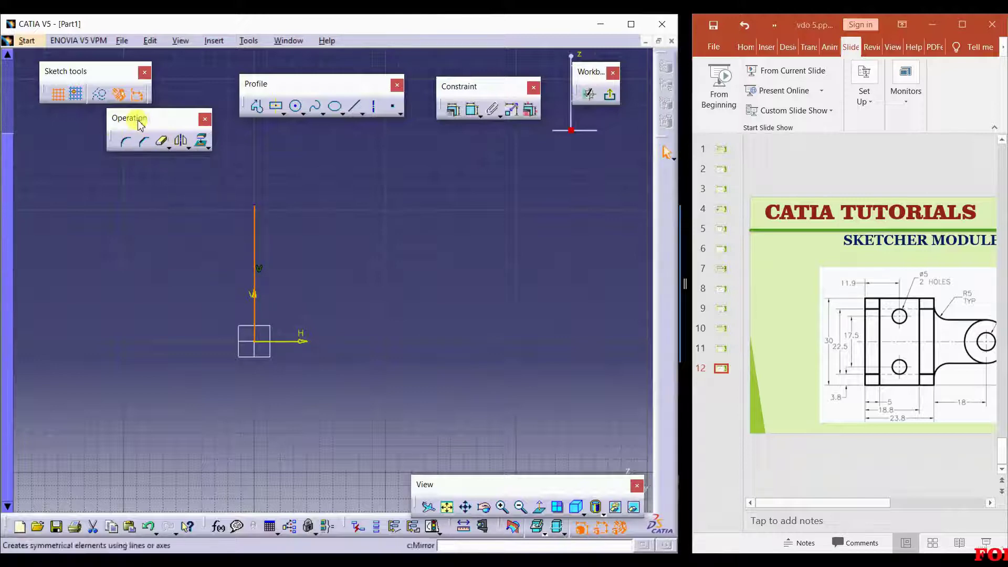
{"action": "left_click", "coordinate": [187, 147]}
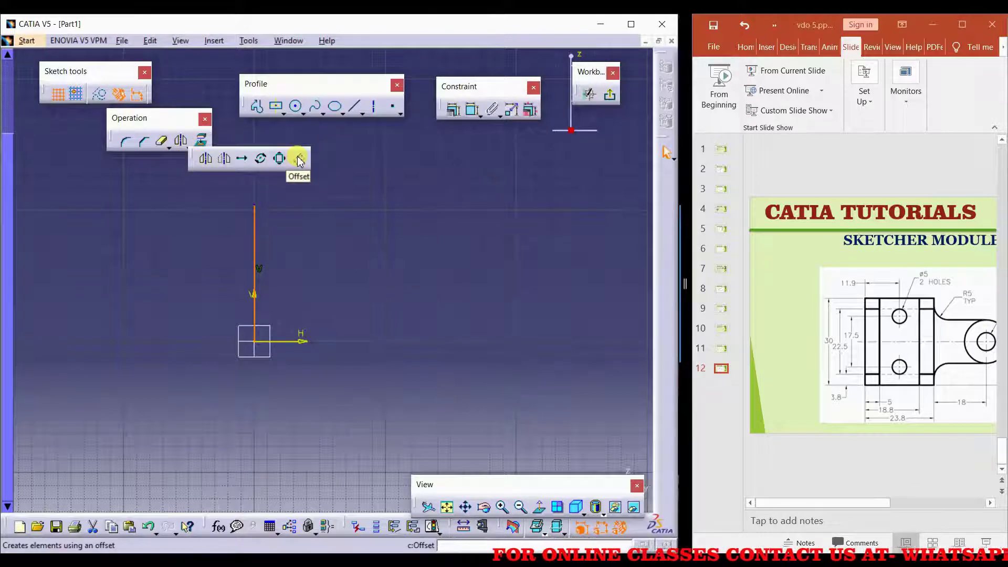
- Offset the vertical line 20 to the right and dimension the gap as 20
{"action": "left_click", "coordinate": [298, 160]}
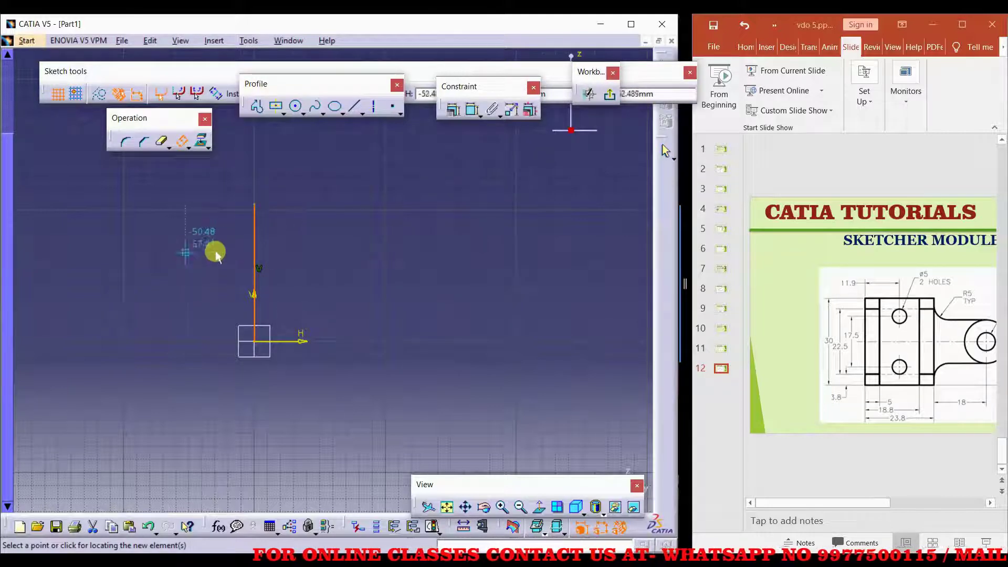
{"action": "left_click", "coordinate": [280, 247]}
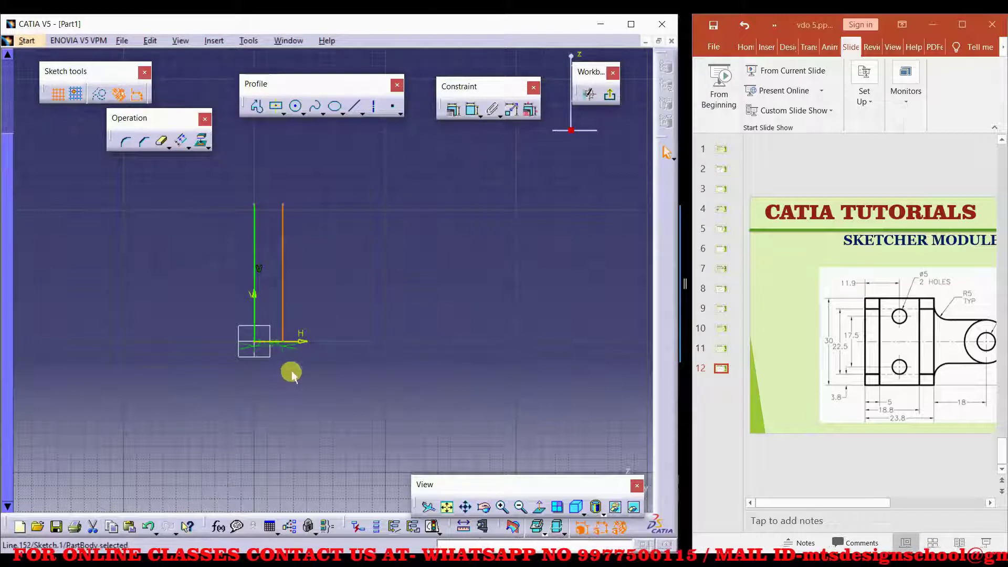
{"action": "left_click", "coordinate": [276, 342]}
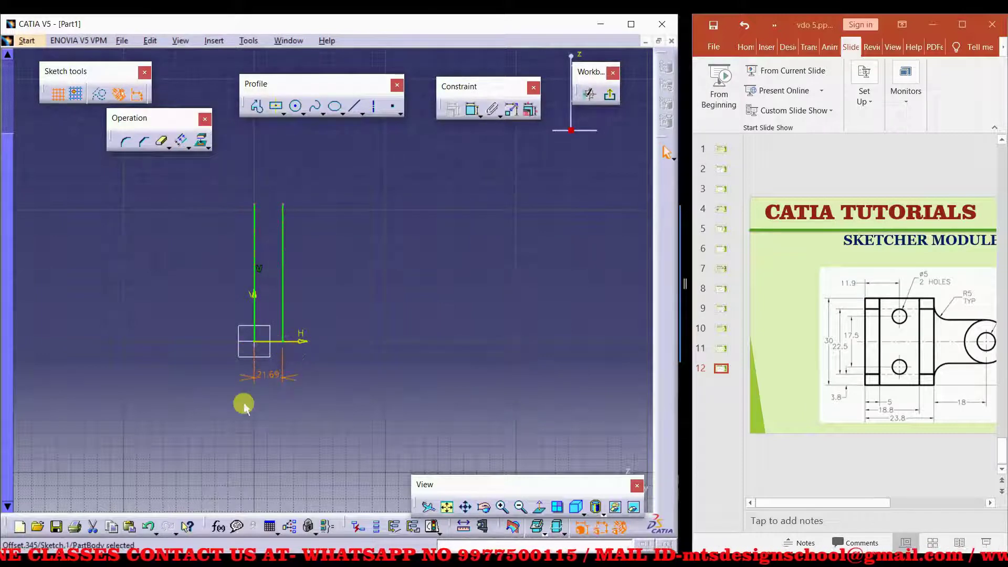
{"action": "double_click", "coordinate": [275, 383]}
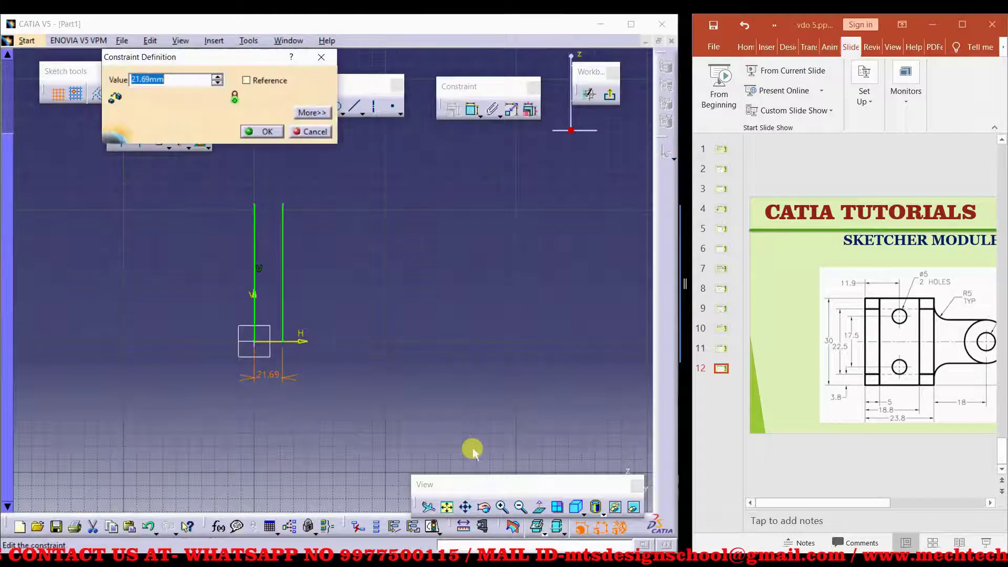
{"action": "type", "text": "20"}
{"action": "key", "text": "Return"}
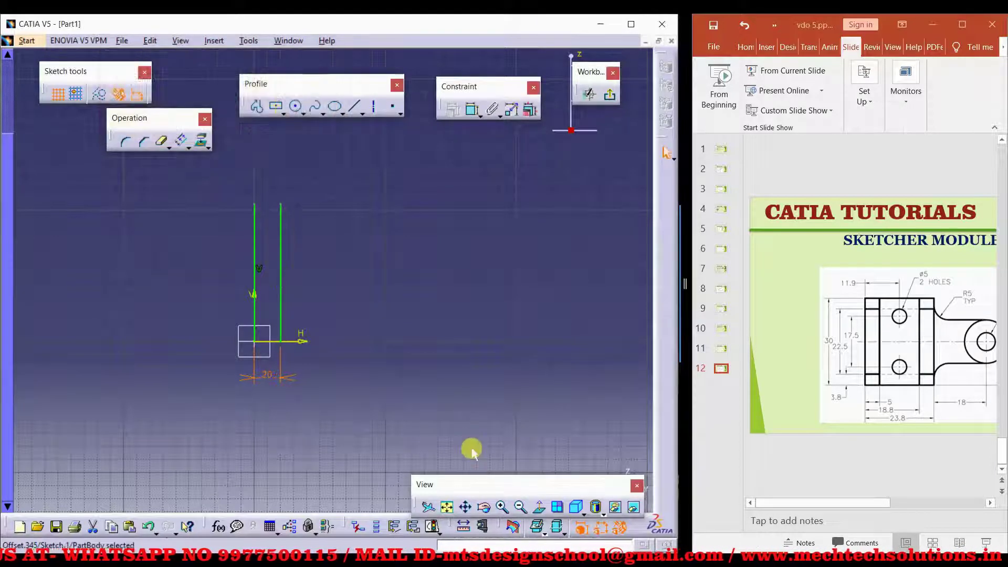
{"action": "left_click", "coordinate": [399, 248]}
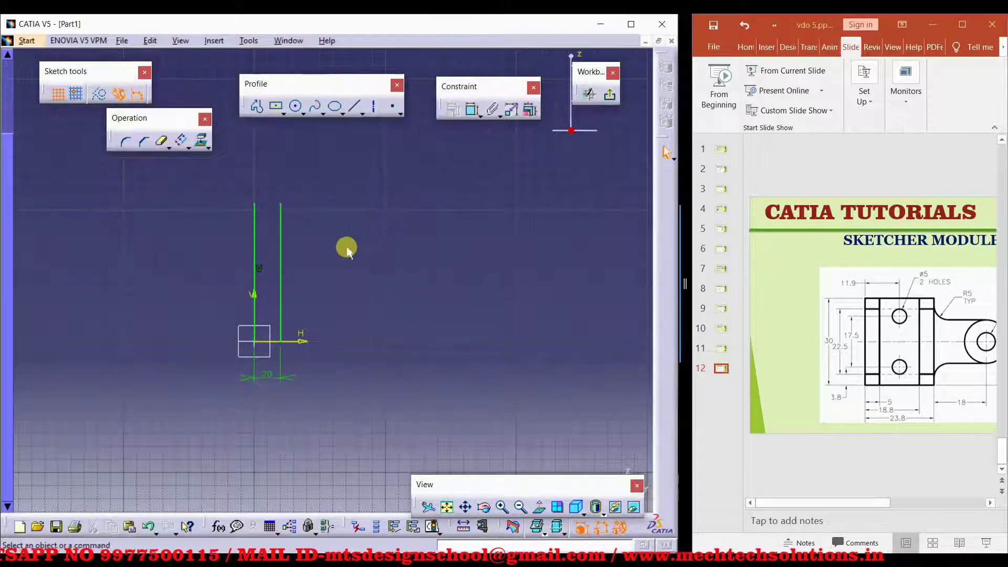
- Offset the right line a further 30 to the right, dimensioned 30
{"action": "left_click", "coordinate": [282, 255]}
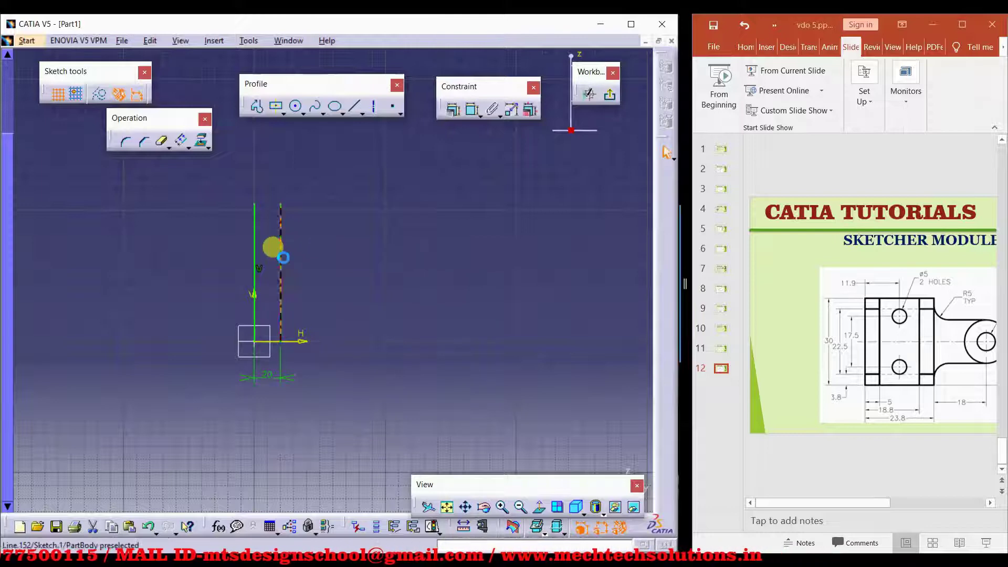
{"action": "left_click", "coordinate": [182, 141]}
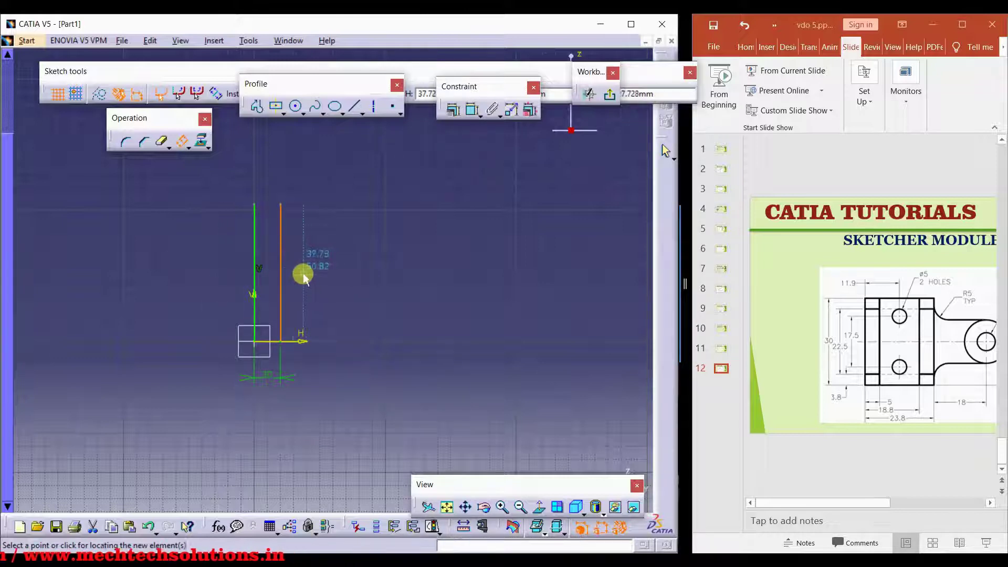
{"action": "left_click", "coordinate": [316, 277]}
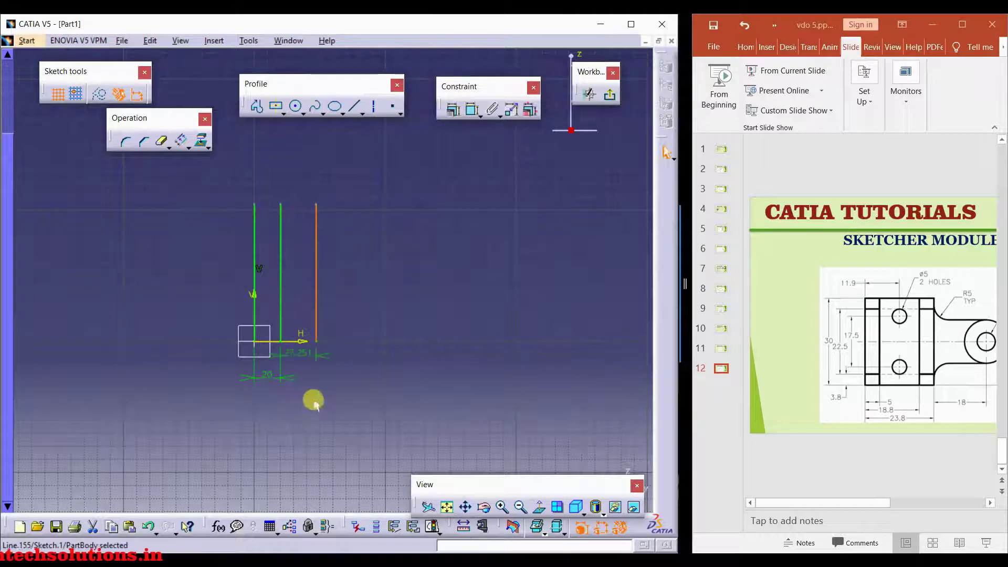
{"action": "double_click", "coordinate": [303, 354]}
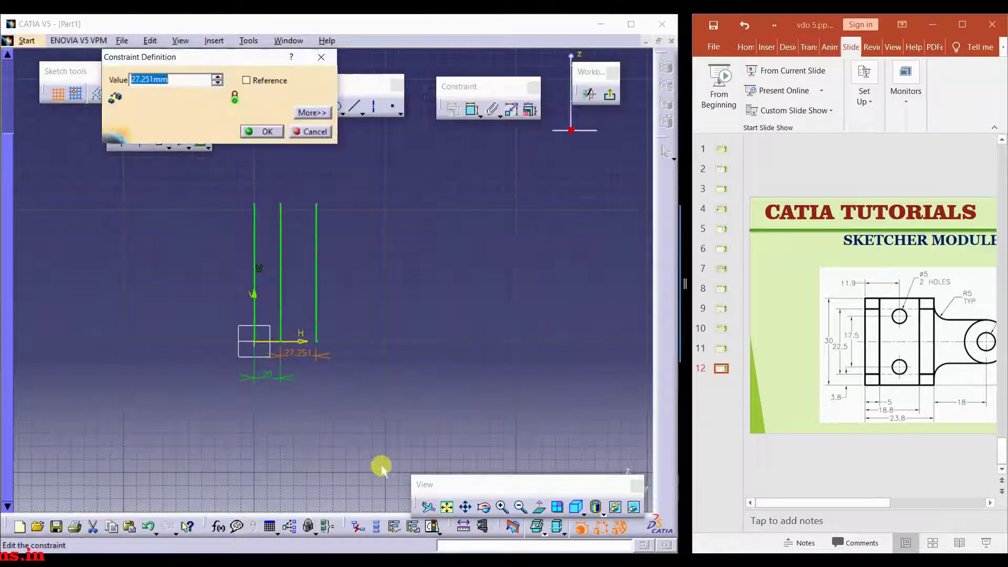
{"action": "type", "text": "30"}
{"action": "key", "text": "Return"}
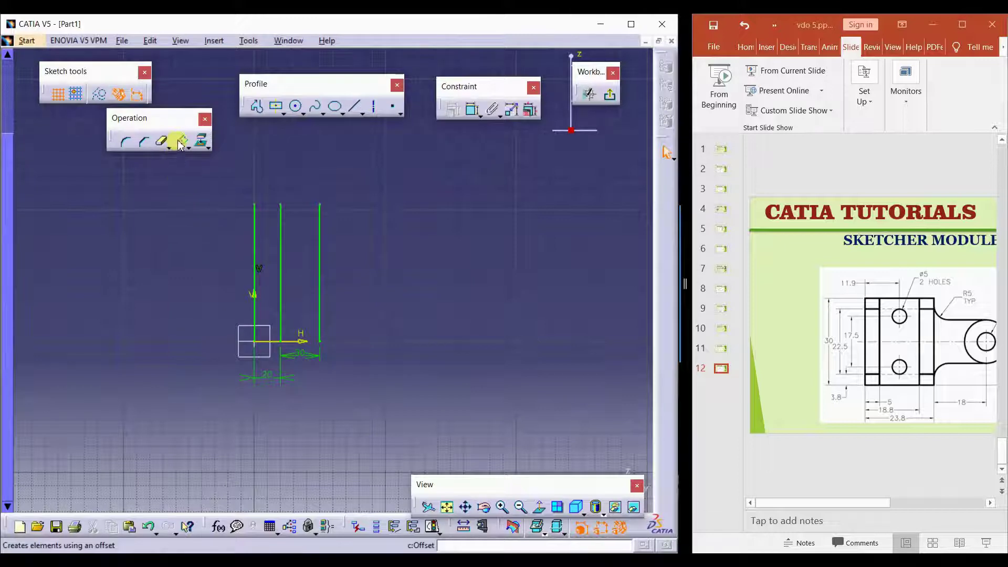
- Offset the original line 40 to the left of the origin, dimensioned 40
{"action": "left_click", "coordinate": [181, 141]}
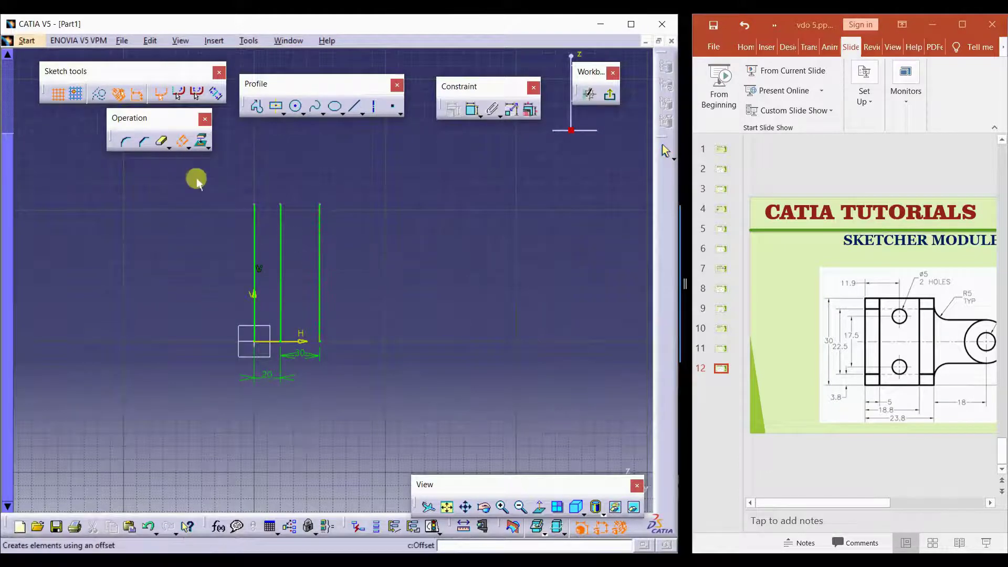
{"action": "left_click", "coordinate": [254, 252]}
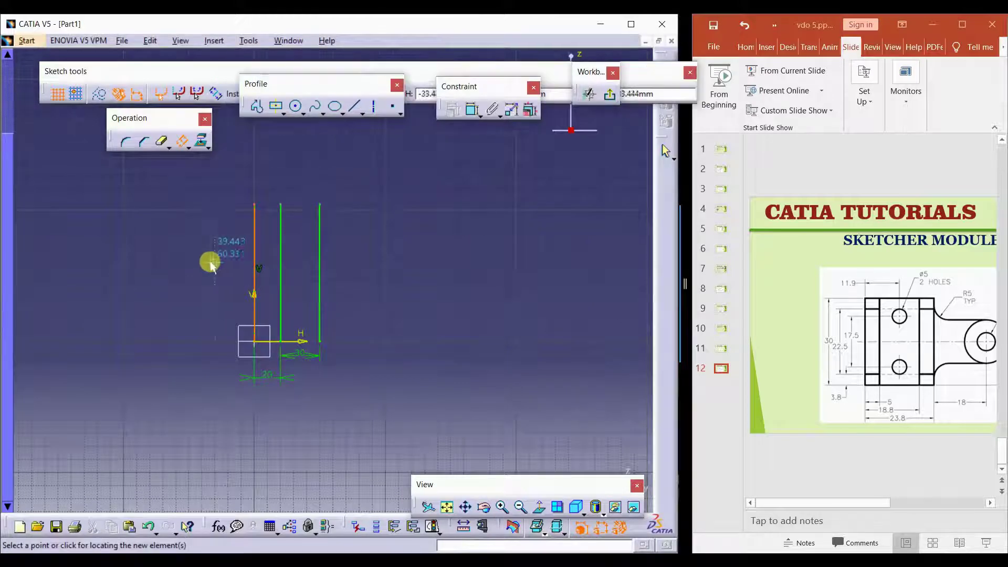
{"action": "left_click", "coordinate": [210, 264]}
{"action": "double_click", "coordinate": [221, 350]}
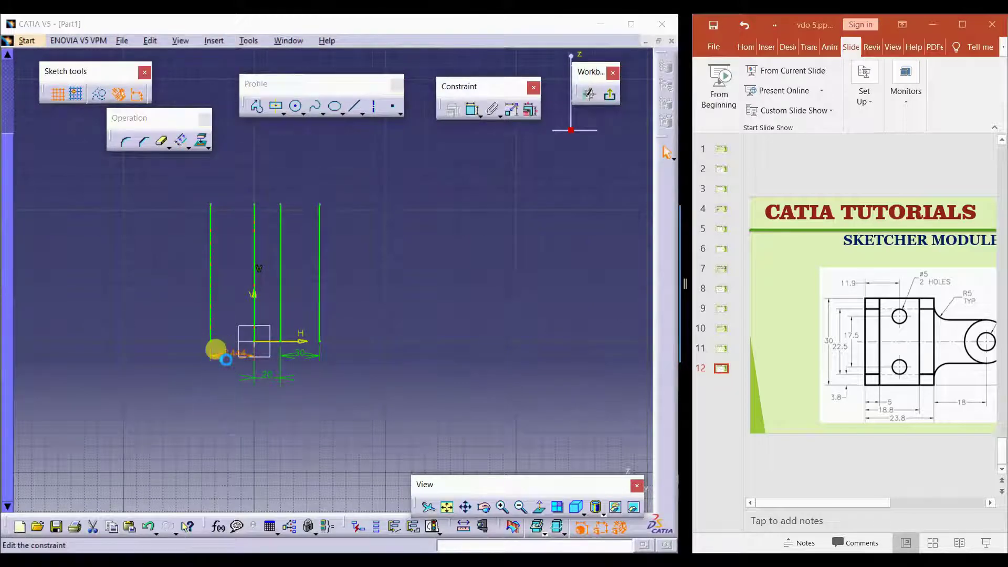
{"action": "type", "text": "40"}
{"action": "key", "text": "Return"}
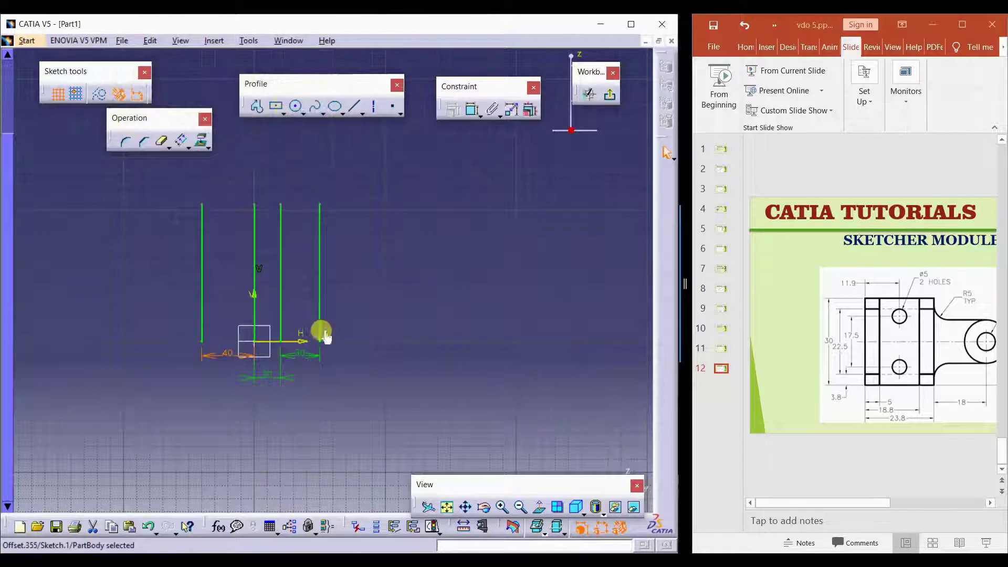
{"action": "left_click", "coordinate": [296, 108]}
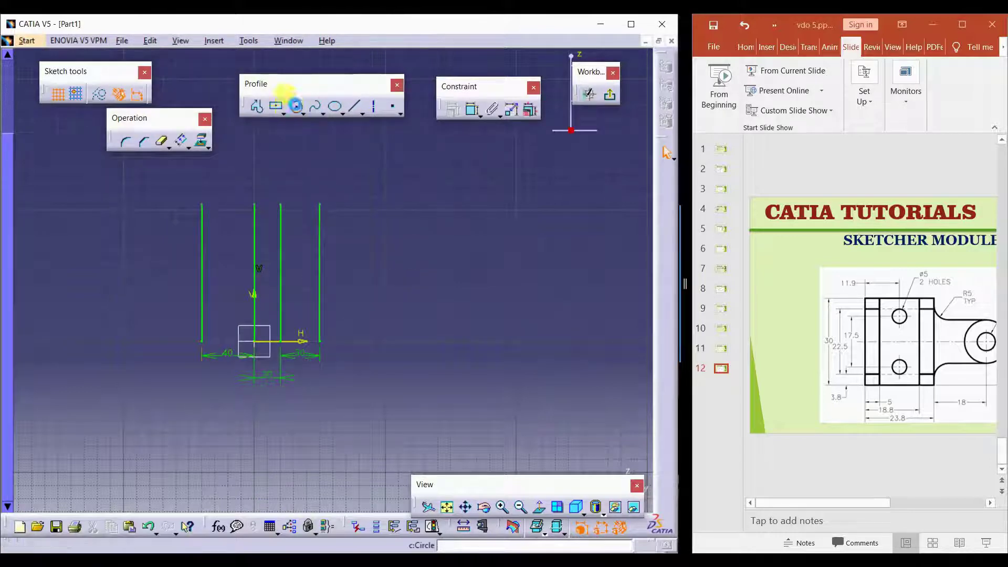
- Draw a circle right of the lines with a larger concentric offset circle
{"action": "left_click", "coordinate": [418, 273]}
{"action": "left_click", "coordinate": [429, 229]}
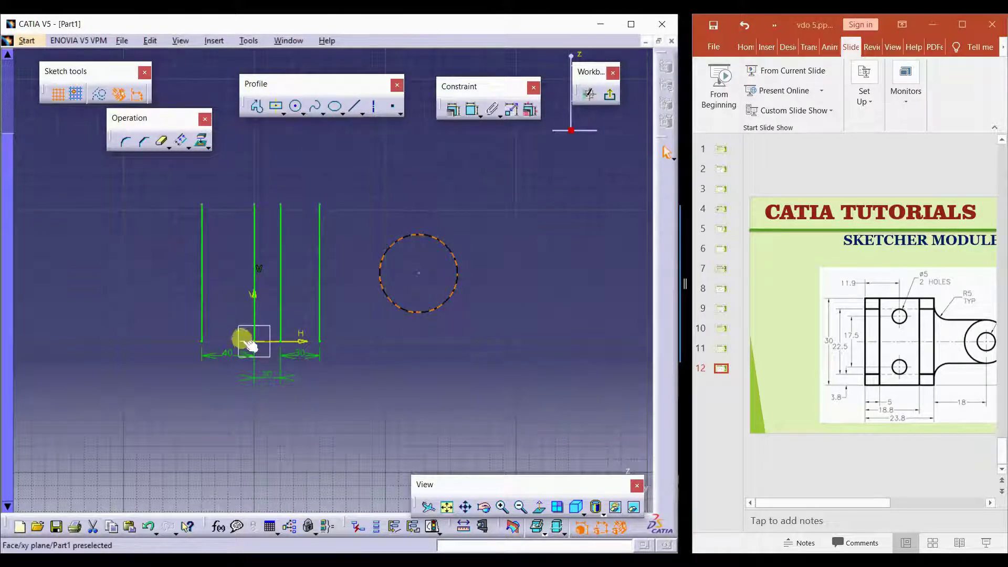
{"action": "left_click", "coordinate": [183, 142]}
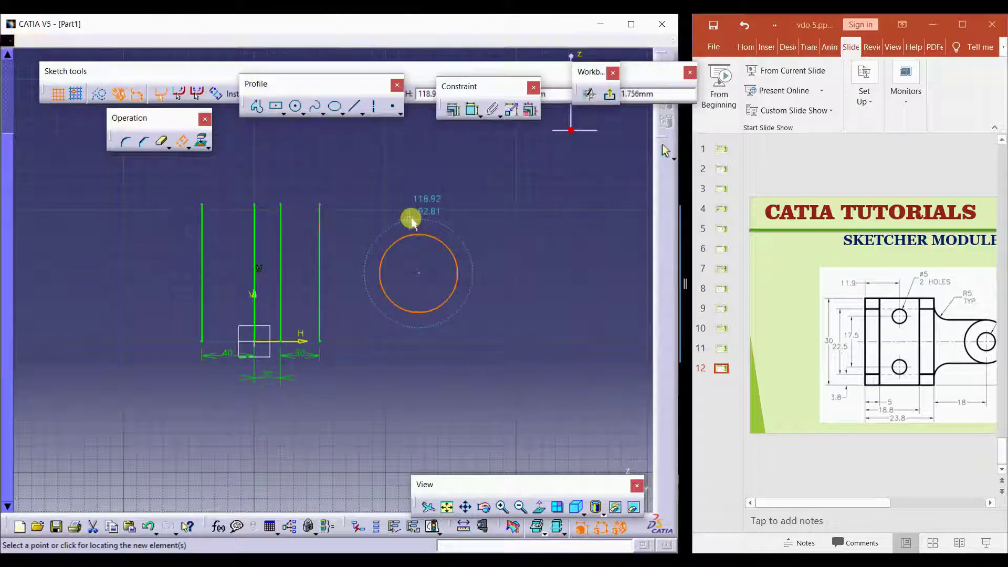
{"action": "left_click", "coordinate": [412, 219]}
{"action": "left_click", "coordinate": [507, 283]}
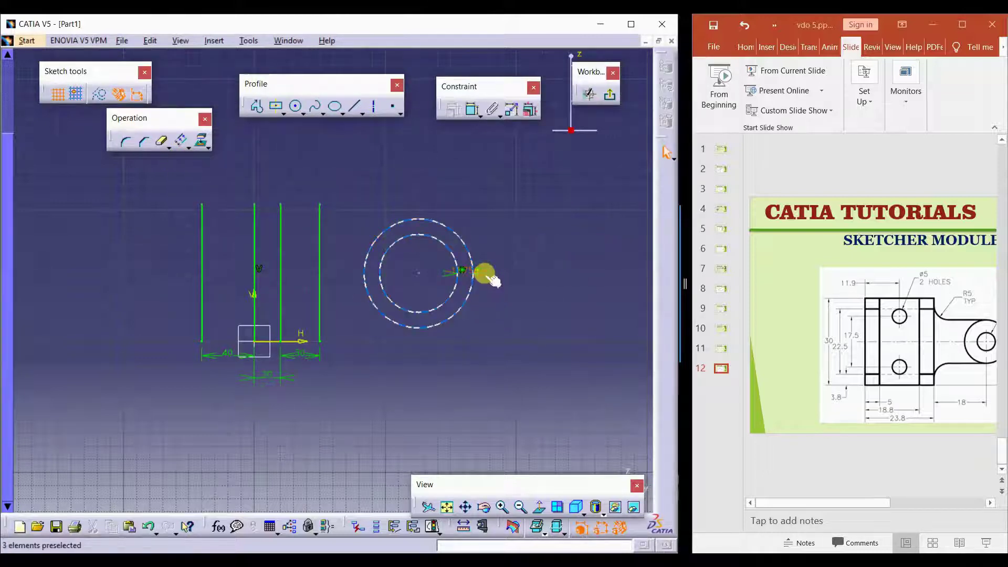
{"action": "left_click_drag", "start_coordinate": [481, 269], "coordinate": [534, 248]}
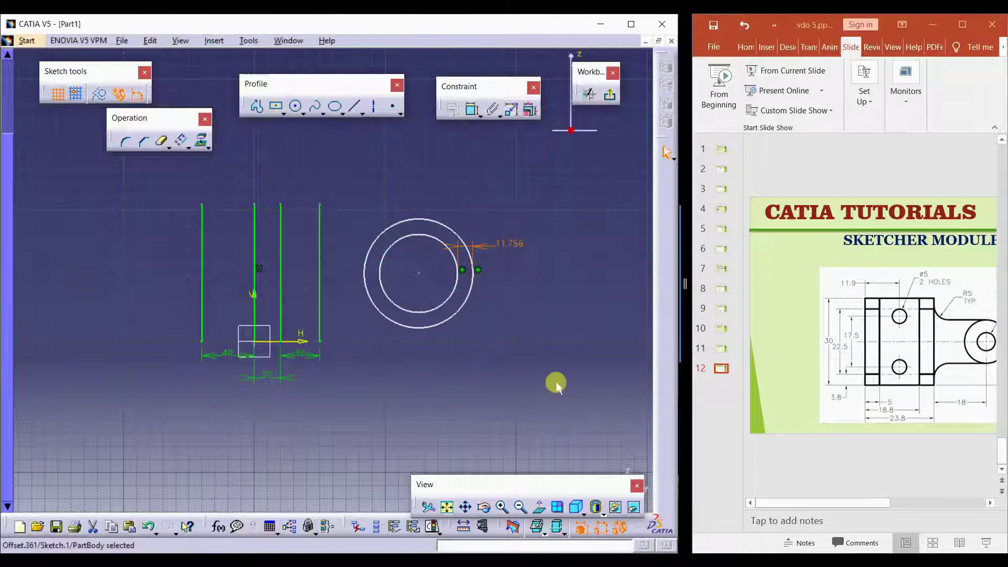
{"action": "left_click", "coordinate": [575, 444]}
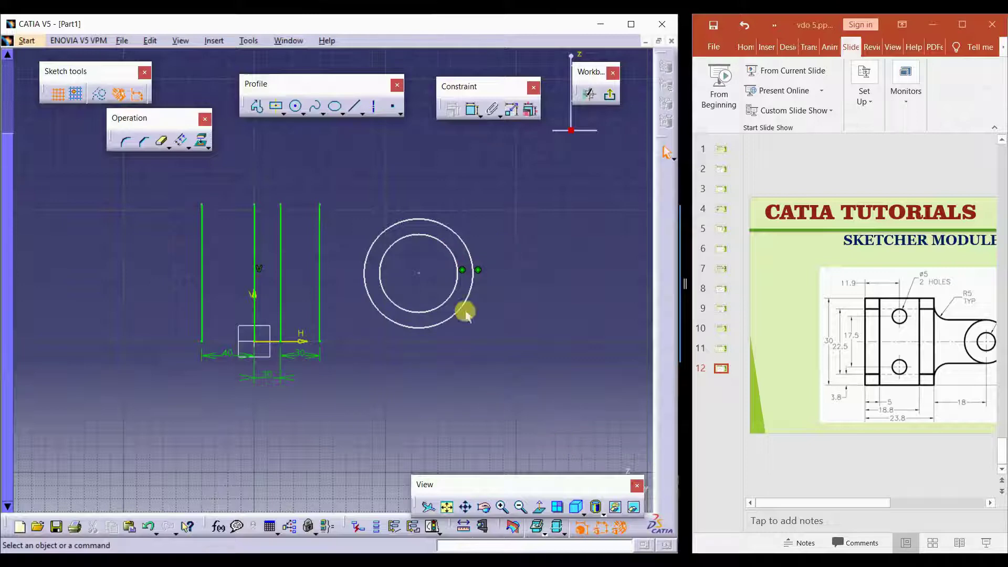
- Add a radius dimension to the outer circle, then delete every sketch element
{"action": "left_click", "coordinate": [450, 225]}
{"action": "left_click", "coordinate": [471, 110]}
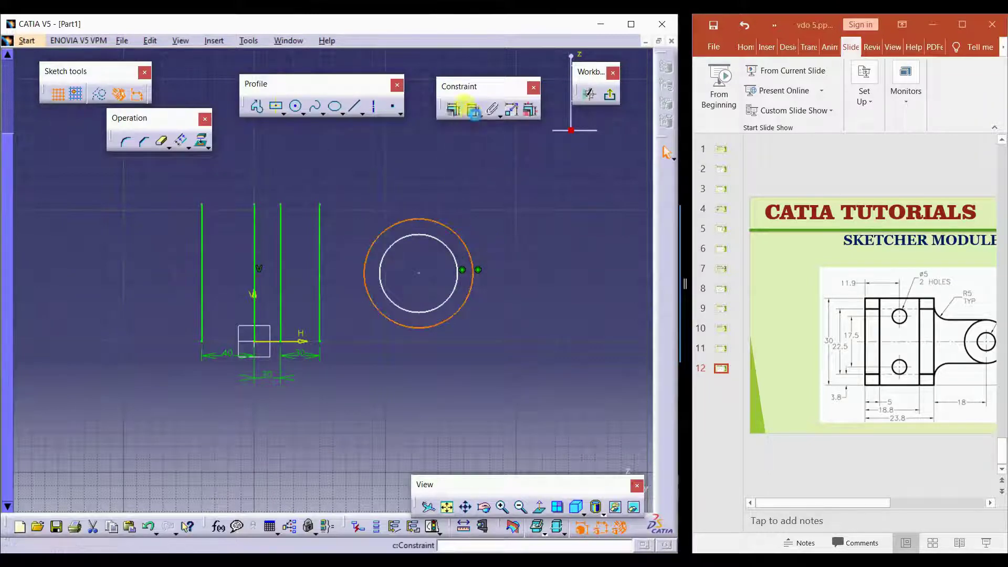
{"action": "left_click", "coordinate": [493, 217]}
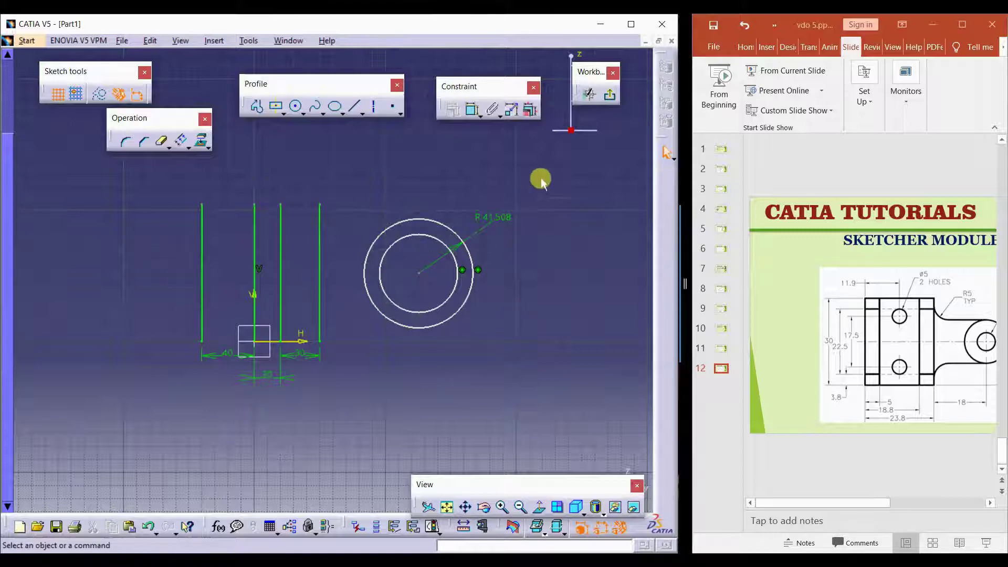
{"action": "left_click_drag", "start_coordinate": [546, 190], "coordinate": [84, 405]}
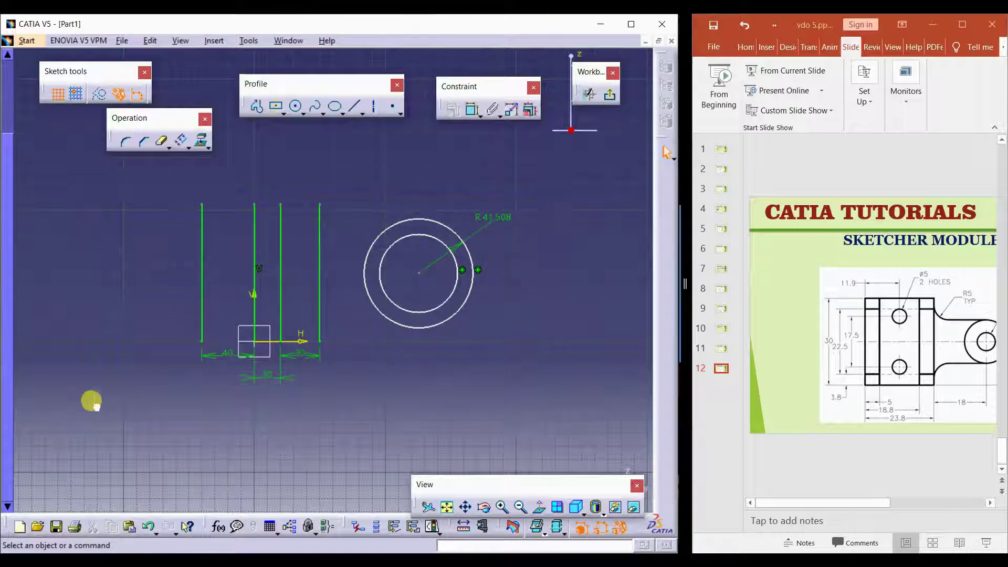
{"action": "key", "text": "Delete"}
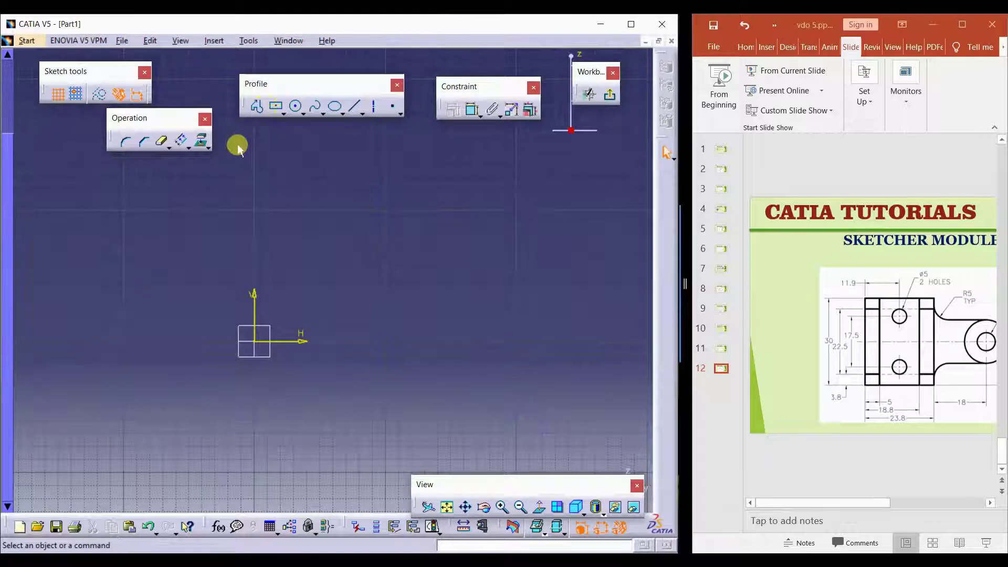
- Draw a closed five-point pentagon profile upper left of the origin and select it
{"action": "left_click", "coordinate": [258, 108]}
{"action": "left_click", "coordinate": [201, 254]}
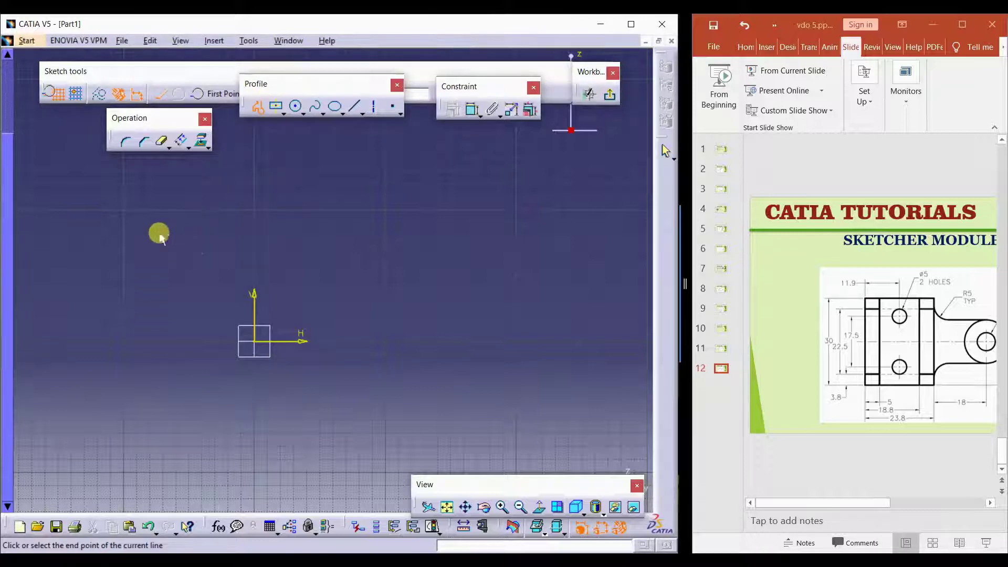
{"action": "left_click", "coordinate": [160, 233]}
{"action": "left_click", "coordinate": [124, 261]}
{"action": "left_click", "coordinate": [151, 305]}
{"action": "left_click", "coordinate": [181, 294]}
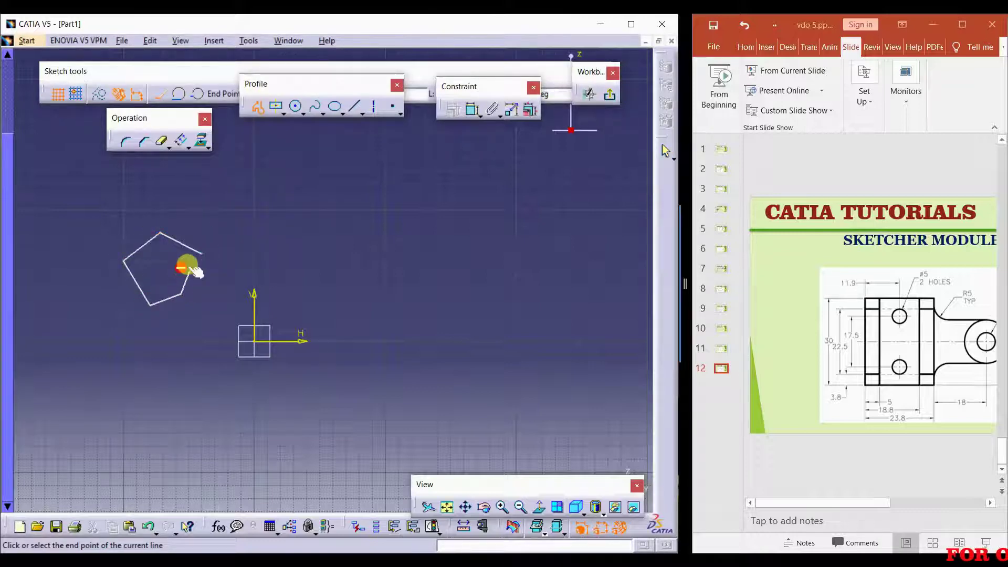
{"action": "left_click", "coordinate": [202, 254]}
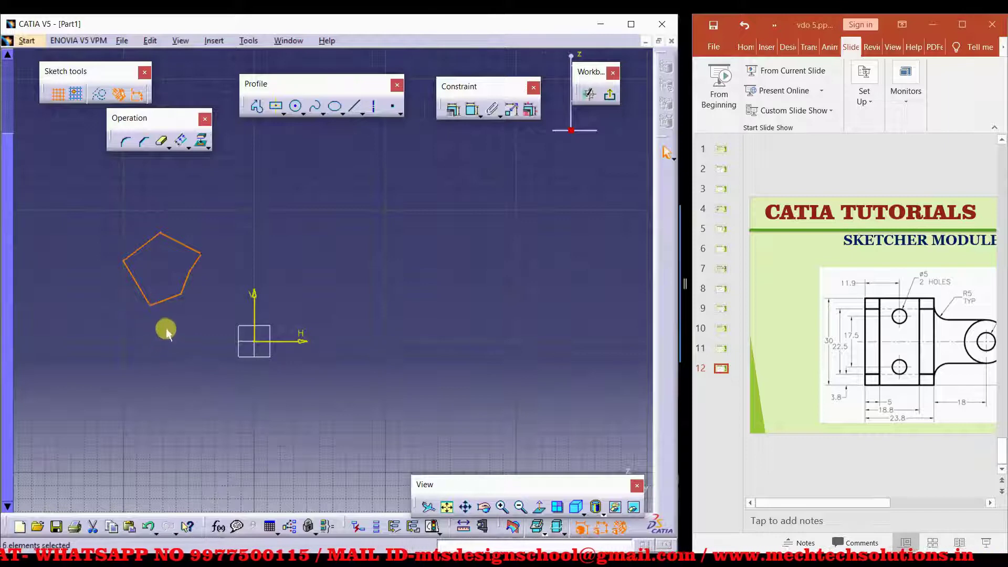
{"action": "left_click", "coordinate": [170, 315]}
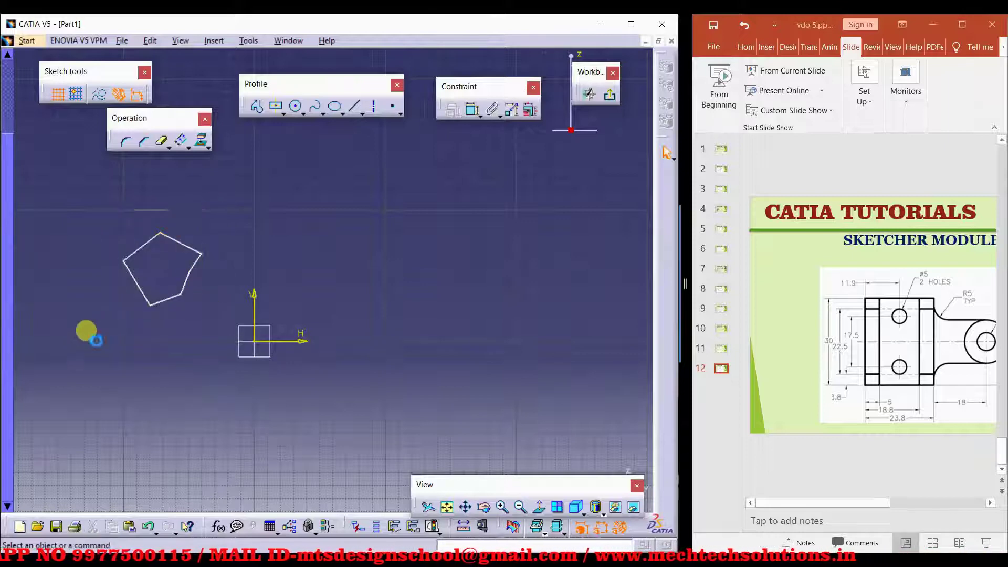
{"action": "left_click_drag", "start_coordinate": [86, 331], "coordinate": [210, 223]}
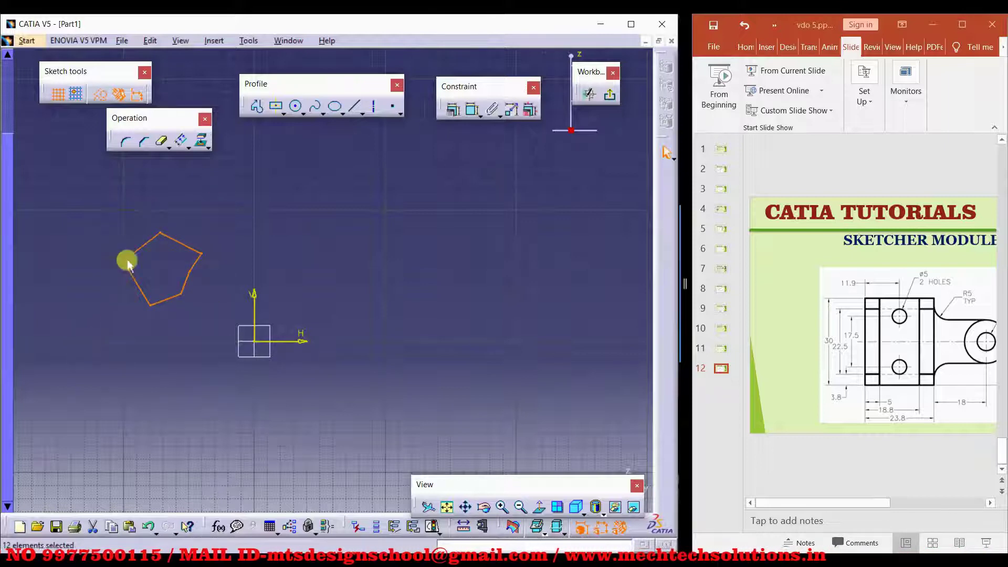
- Mirror the pentagon across the V axis with Symmetry, then delete it
{"action": "left_click", "coordinate": [185, 145]}
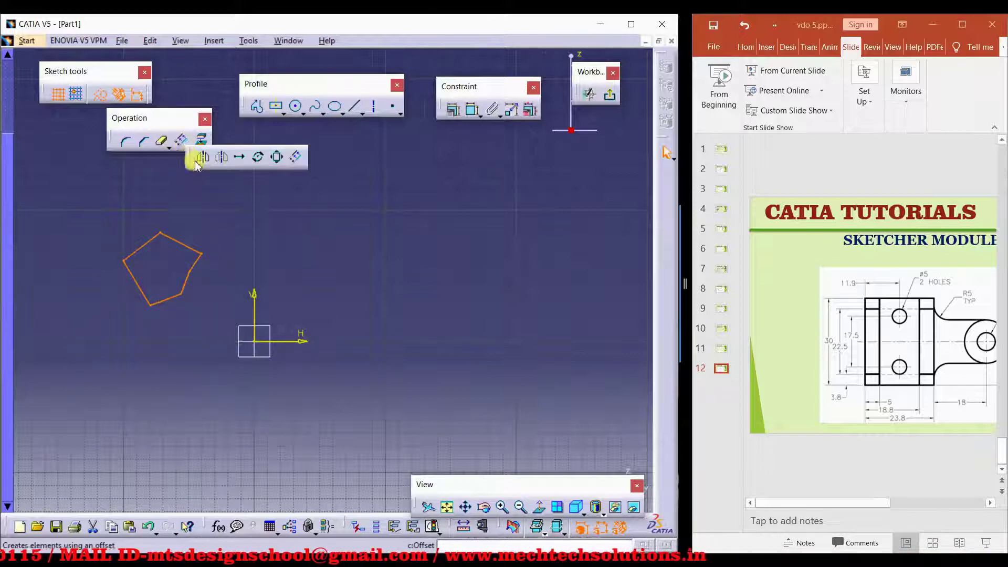
{"action": "left_click", "coordinate": [222, 158]}
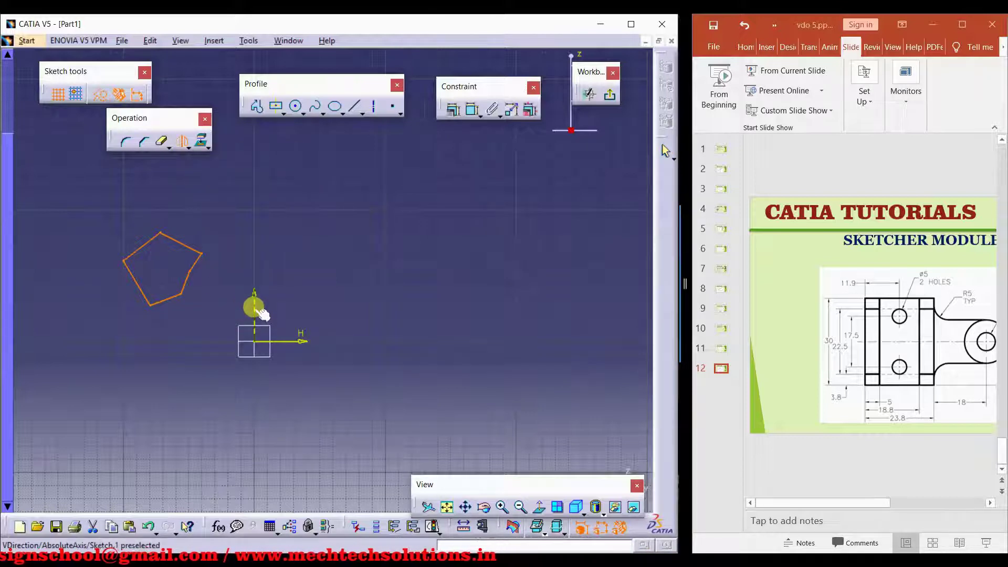
{"action": "left_click", "coordinate": [255, 309]}
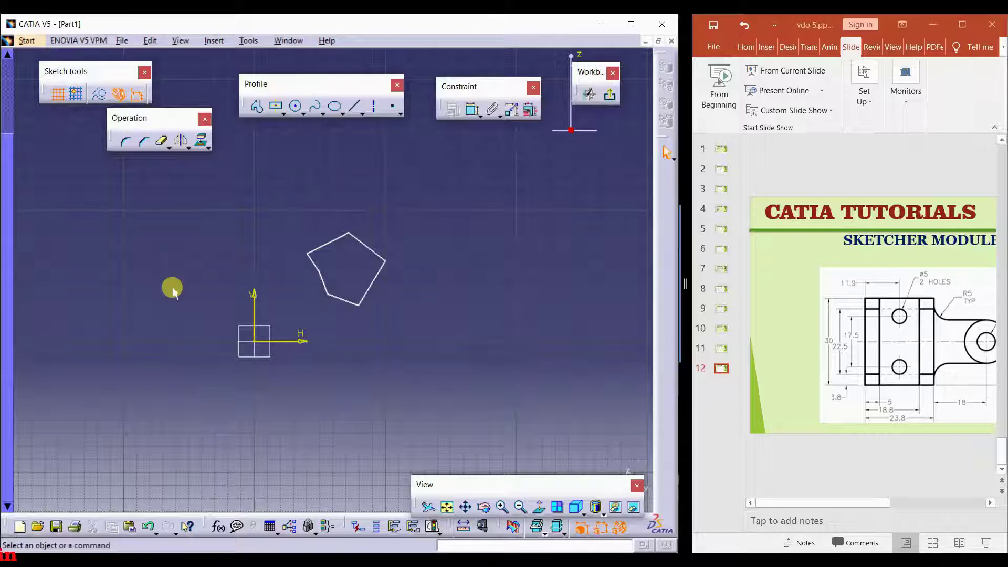
{"action": "left_click_drag", "start_coordinate": [410, 202], "coordinate": [280, 367]}
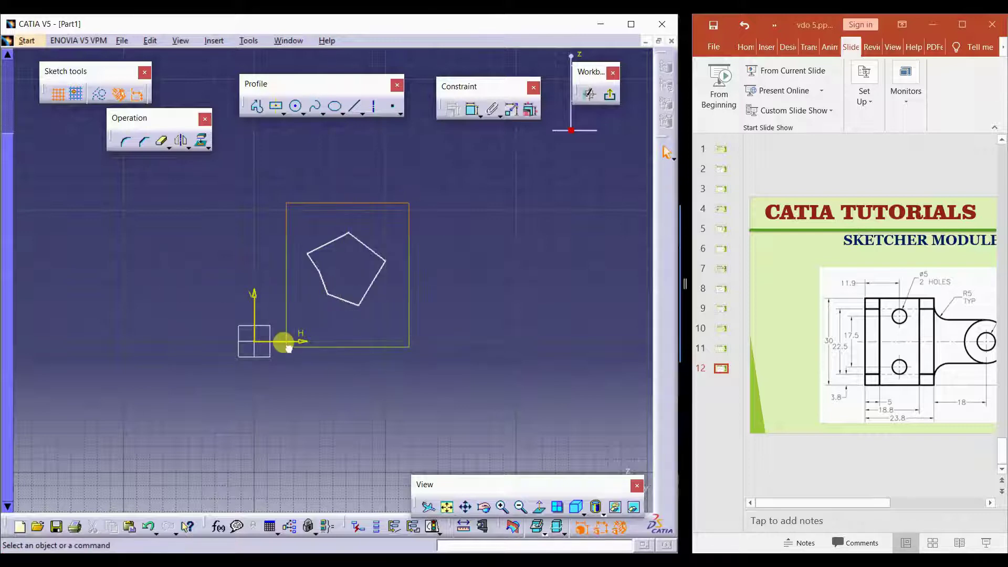
{"action": "key", "text": "Delete"}
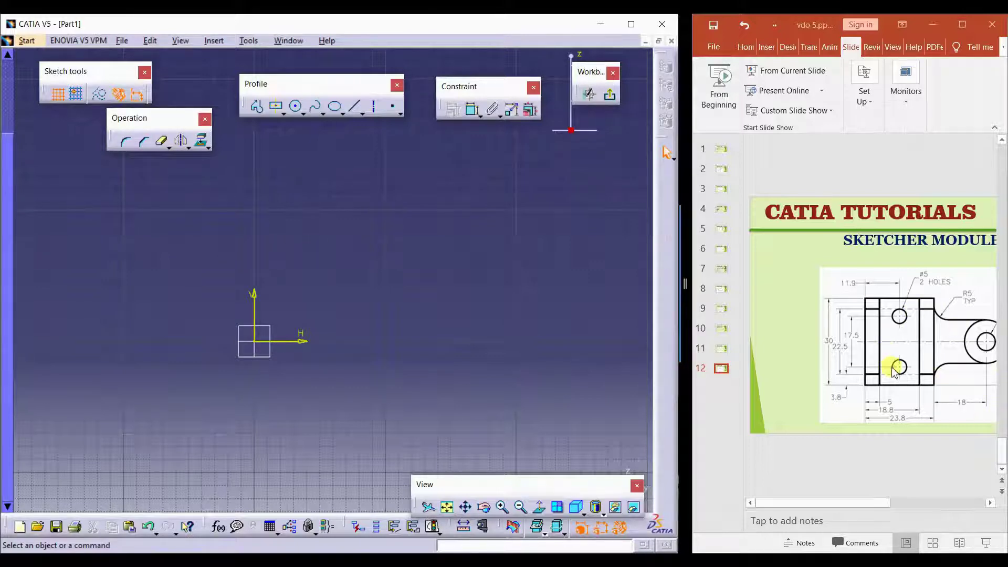
- Show slide 11's B drawing with R20, R30, R40 arcs and reposition the sketch view
{"action": "left_click", "coordinate": [721, 349]}
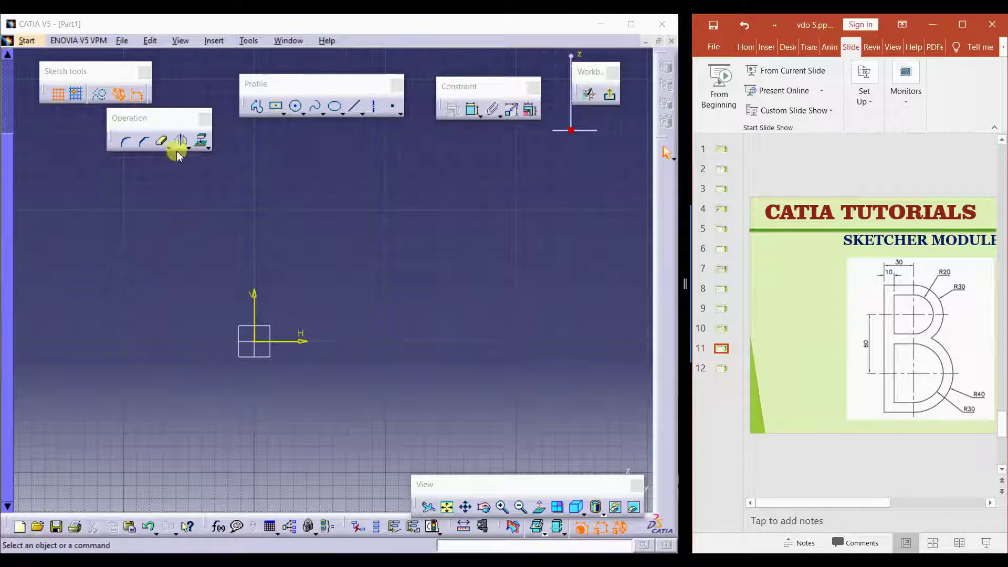
{"action": "left_click", "coordinate": [326, 288]}
{"action": "mouse_move", "coordinate": [326, 288]}
{"action": "middle_mouse_down"}
{"action": "mouse_move", "coordinate": [315, 267]}
{"action": "mouse_move", "coordinate": [404, 197]}
{"action": "middle_mouse_up"}
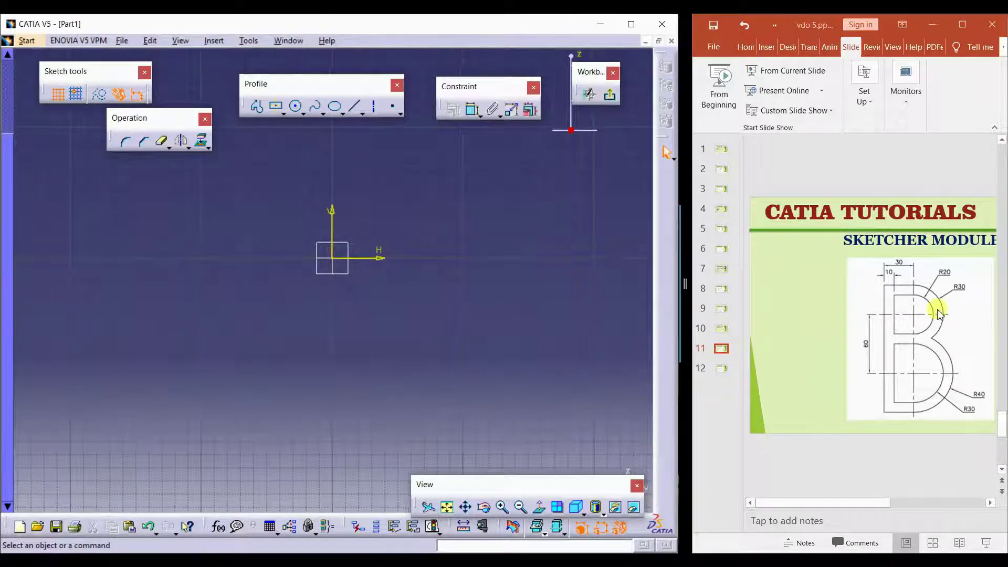
{"action": "scroll", "coordinate": [914, 370], "scroll_direction": "up", "scroll_amount": 2, "text": "ctrl"}
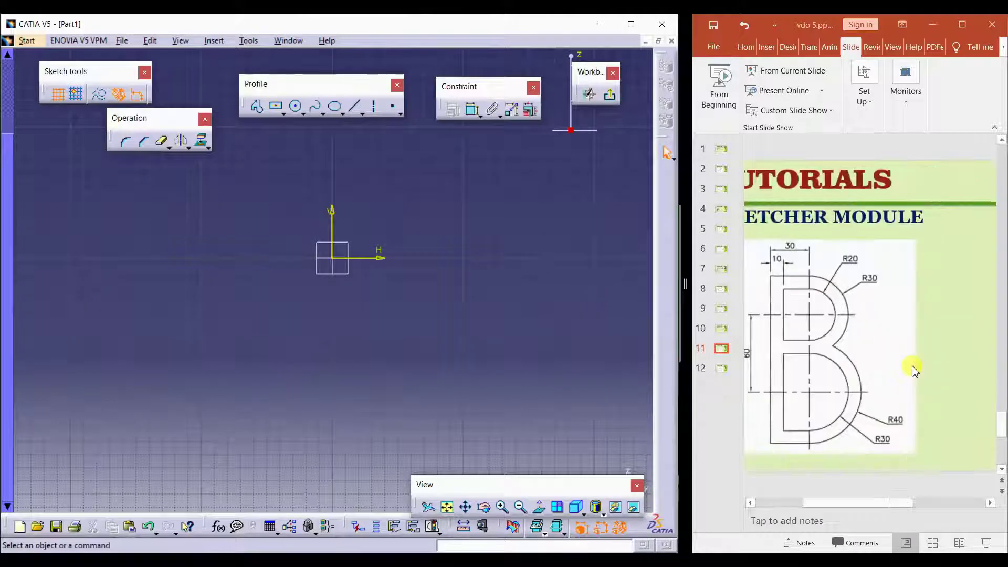
{"action": "left_click", "coordinate": [876, 505]}
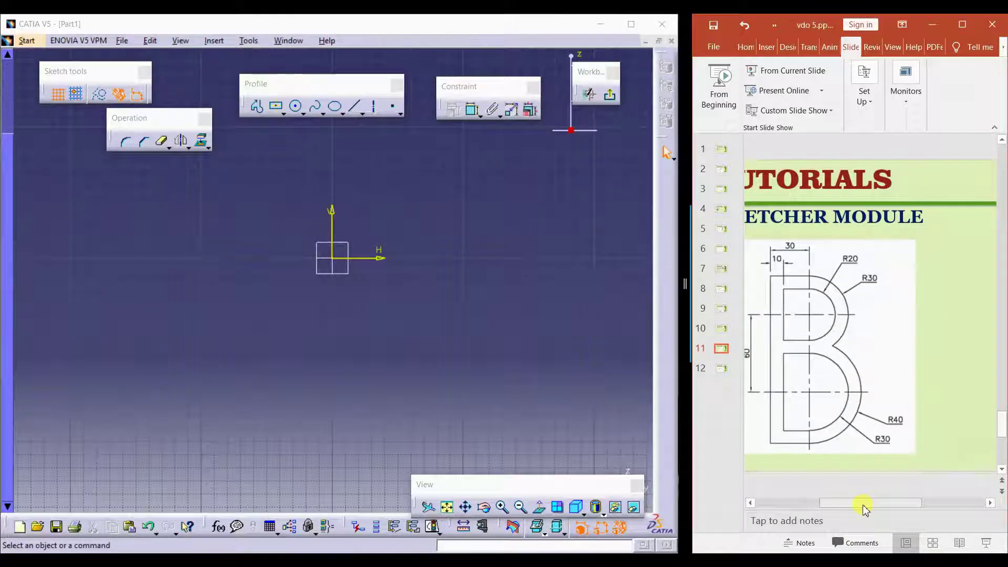
{"action": "left_click_drag", "start_coordinate": [853, 505], "coordinate": [843, 505]}
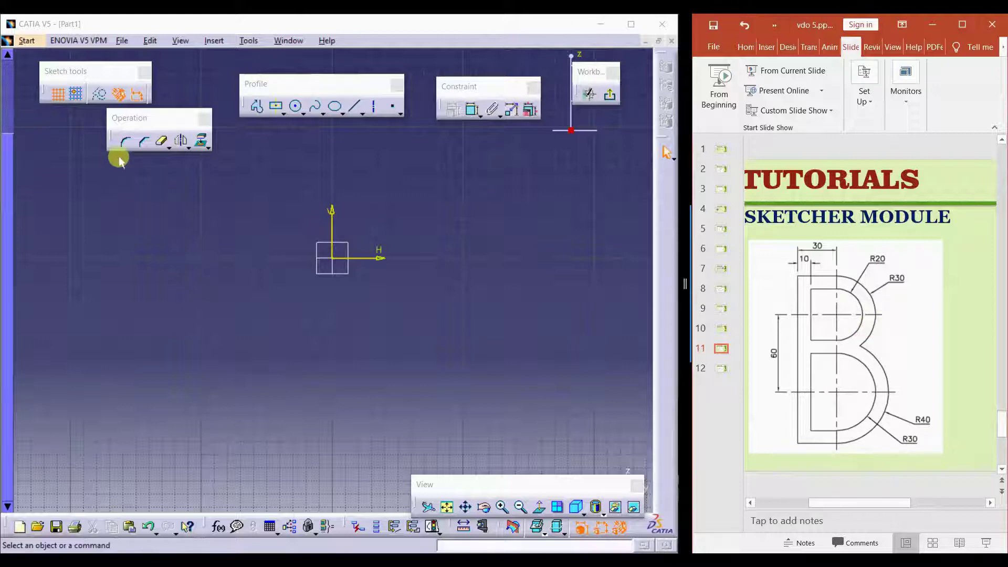
{"action": "middle_click_drag", "start_coordinate": [339, 219], "coordinate": [367, 222]}
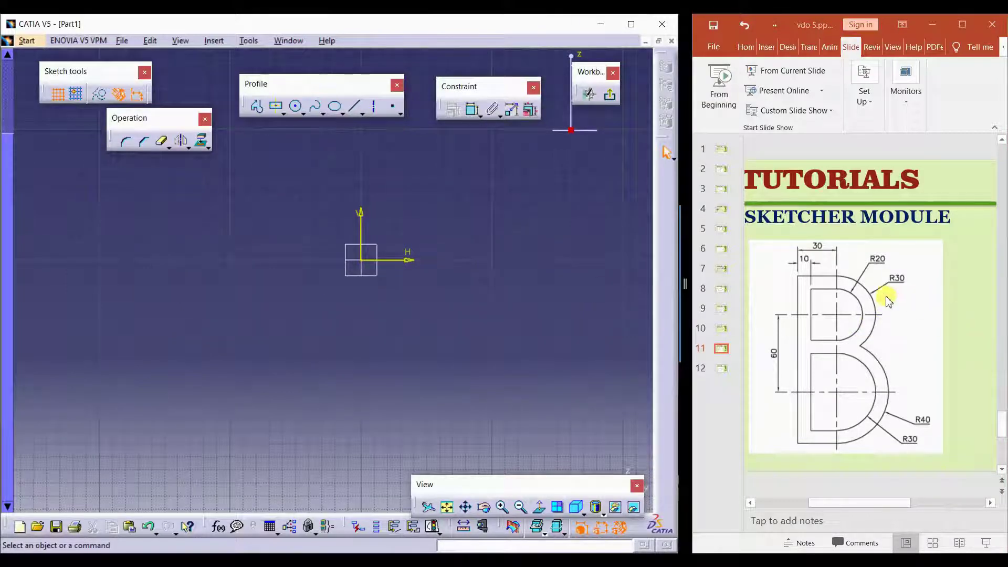
- Draw a circle centred on the origin with radius 30
{"action": "left_click", "coordinate": [295, 107]}
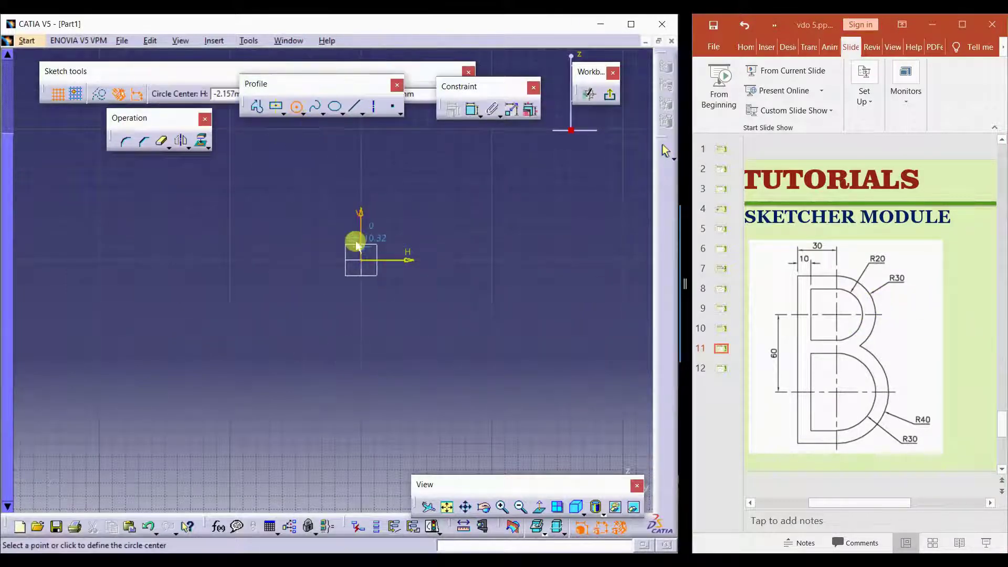
{"action": "left_click", "coordinate": [361, 260]}
{"action": "left_click", "coordinate": [376, 215]}
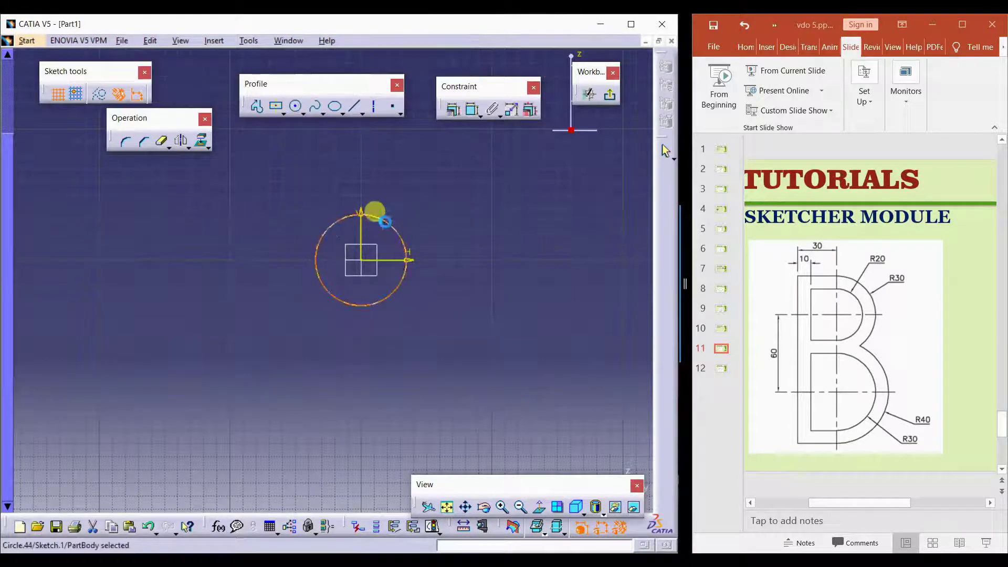
{"action": "left_click", "coordinate": [473, 112]}
{"action": "left_click", "coordinate": [384, 218]}
{"action": "left_click", "coordinate": [416, 196]}
{"action": "double_click", "coordinate": [422, 202]}
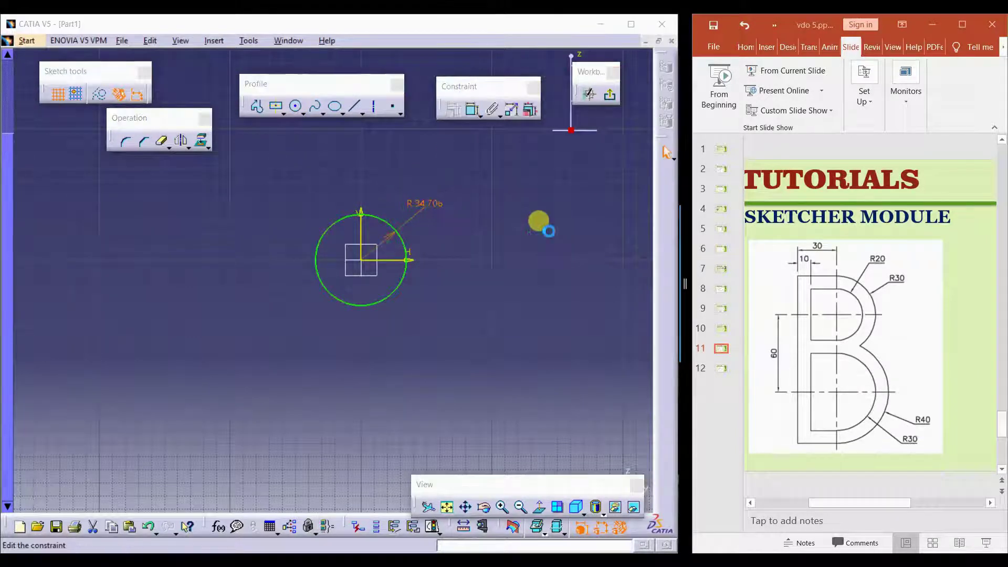
{"action": "type", "text": "30mm"}
{"action": "key", "text": "Return"}
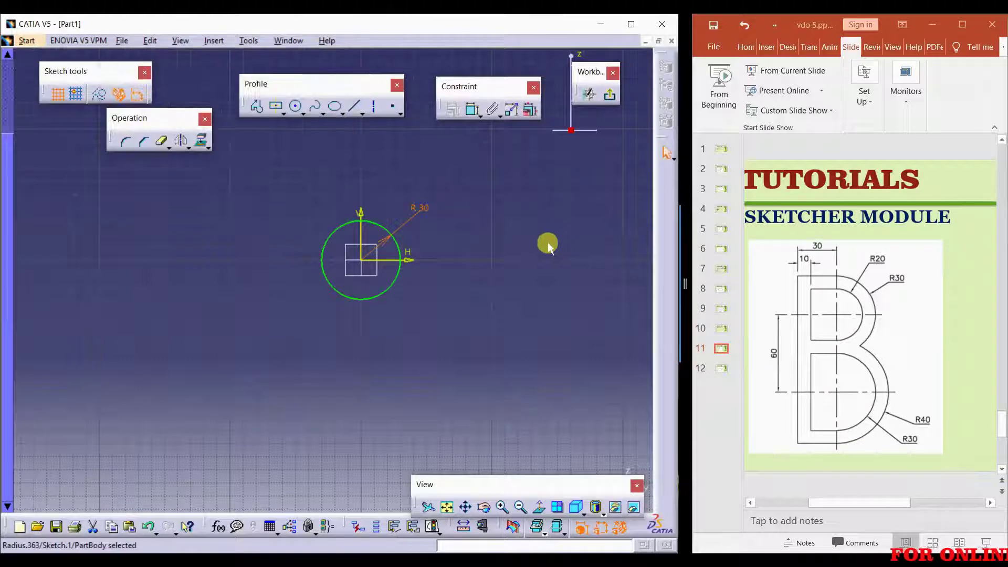
- Draw a second circle below the first with radius 40
{"action": "left_click", "coordinate": [295, 106]}
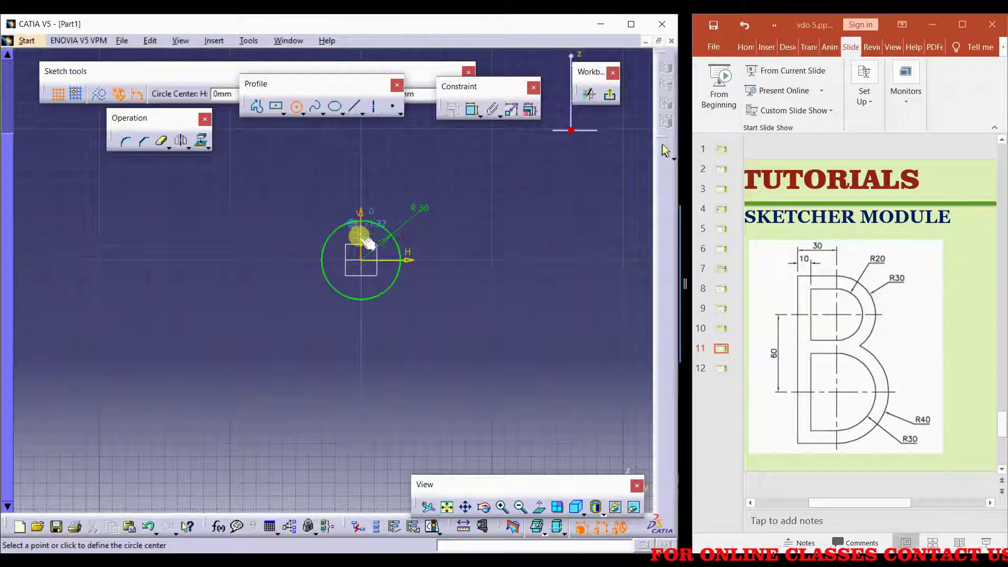
{"action": "left_click", "coordinate": [361, 358]}
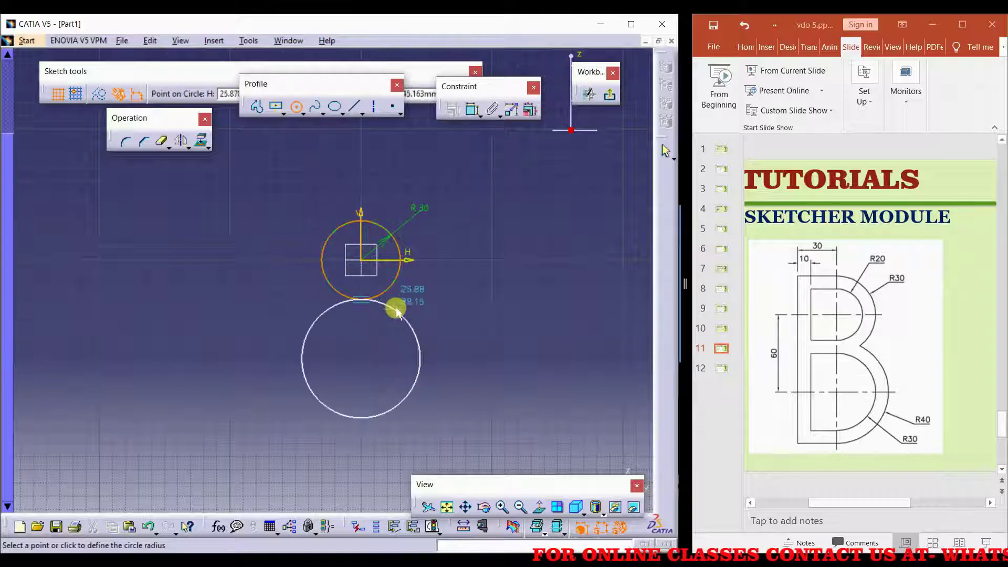
{"action": "left_click", "coordinate": [417, 405]}
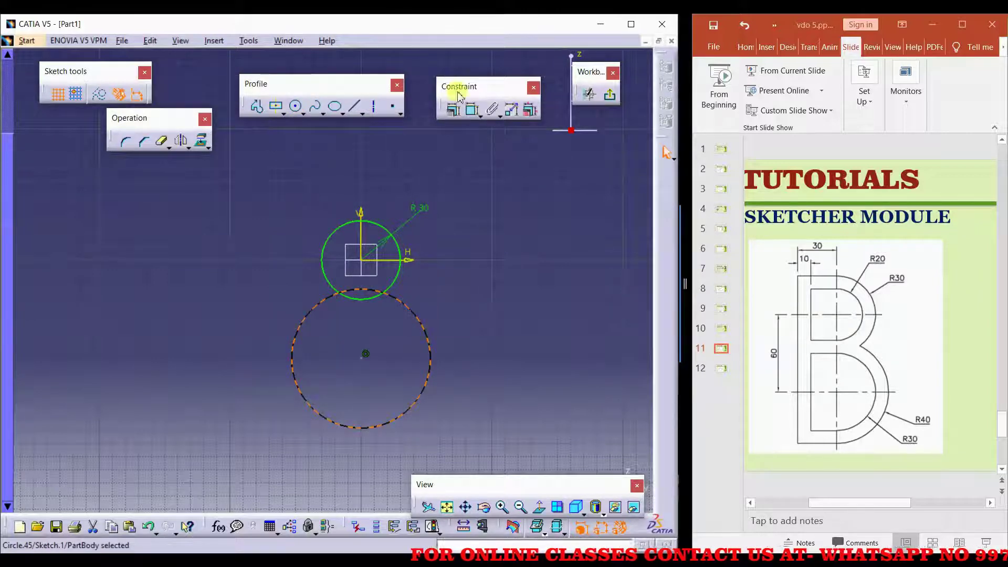
{"action": "left_click", "coordinate": [454, 109]}
{"action": "left_click", "coordinate": [414, 303]}
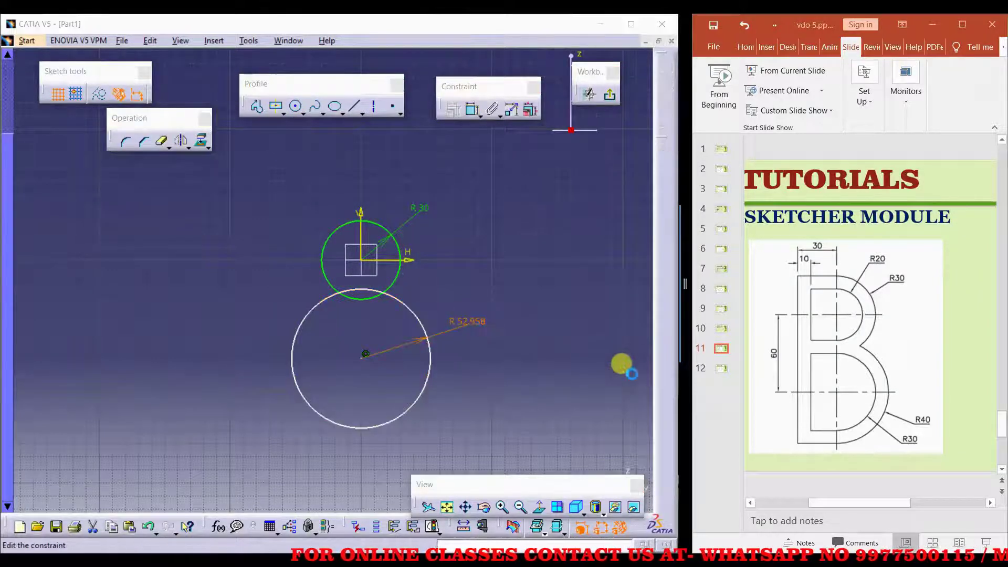
{"action": "type", "text": "40"}
{"action": "key", "text": "Return"}
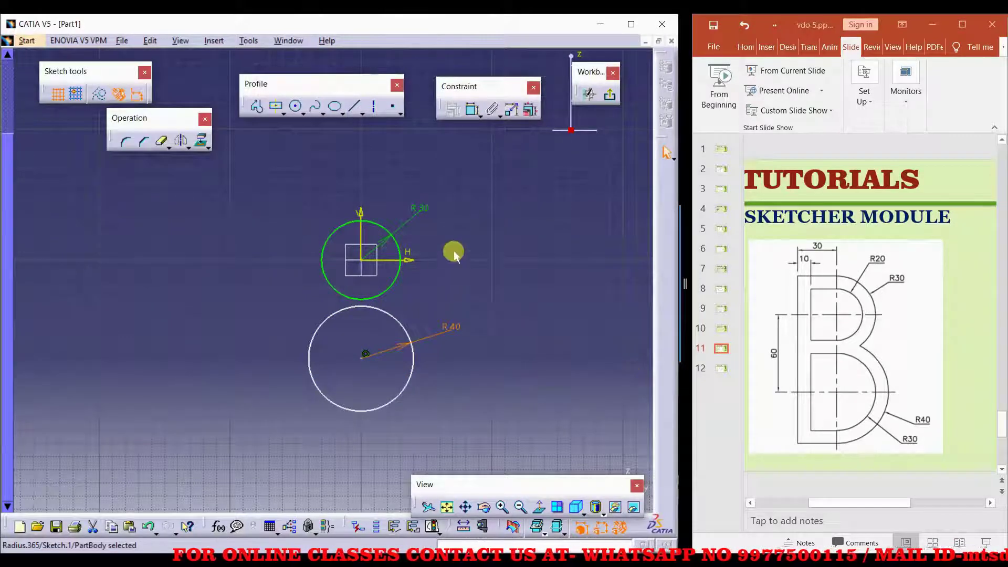
{"action": "left_click", "coordinate": [453, 254]}
- Constrain the lower circle's centre 60 below the upper circle's centre
{"action": "left_click", "coordinate": [456, 119]}
{"action": "left_click", "coordinate": [473, 110]}
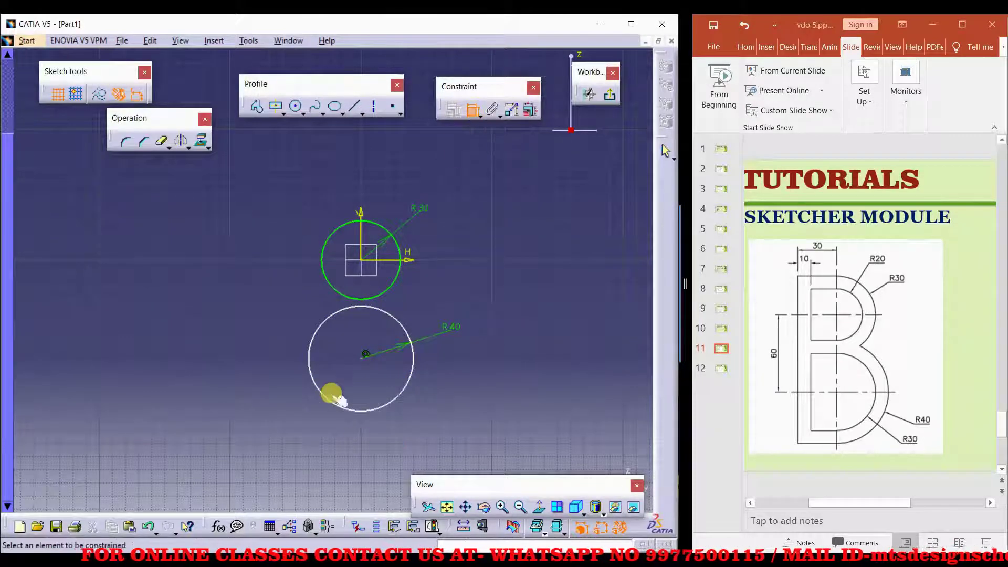
{"action": "left_click", "coordinate": [366, 353]}
{"action": "left_click", "coordinate": [375, 267]}
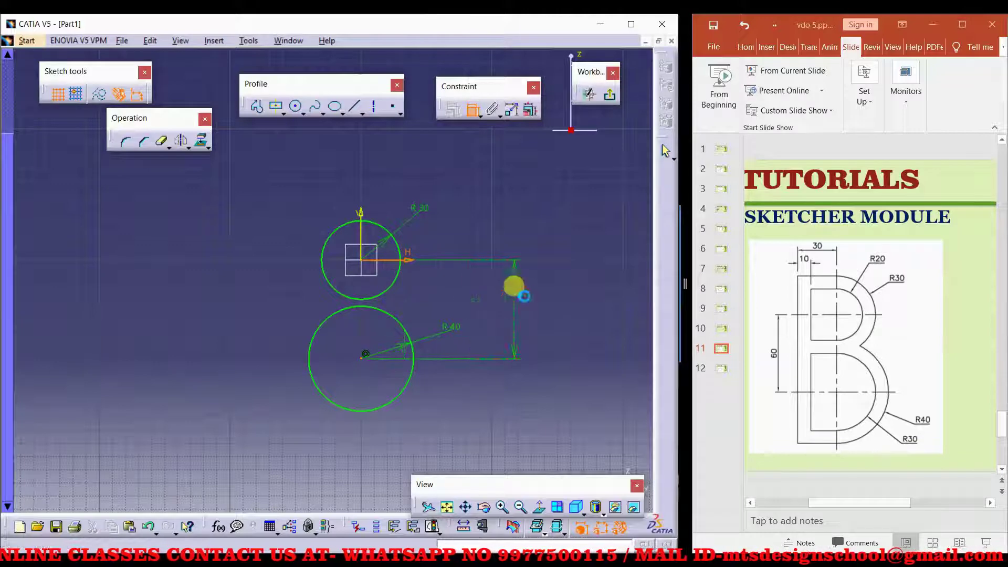
{"action": "double_click", "coordinate": [520, 282]}
{"action": "type", "text": "60mm"}
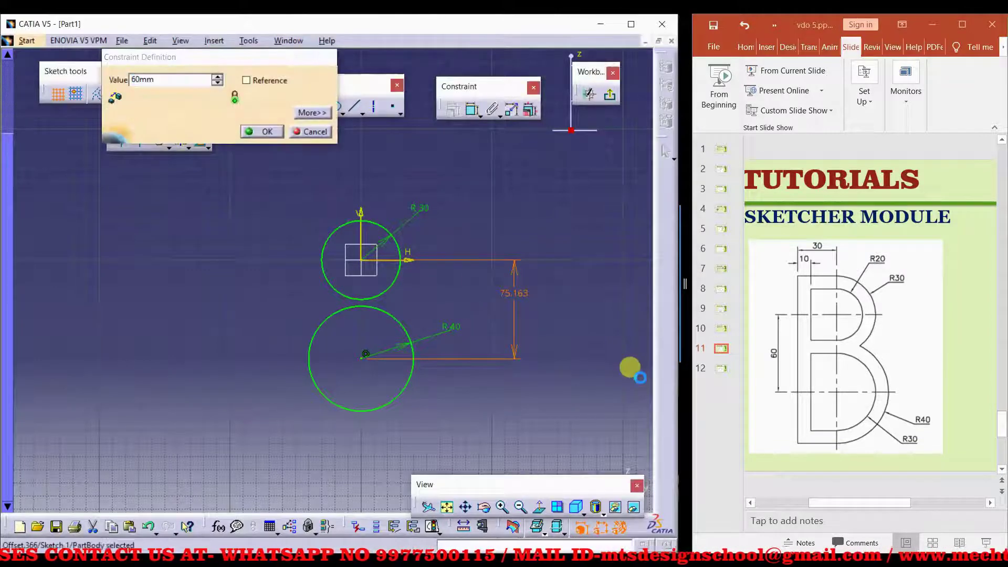
{"action": "key", "text": "Return"}
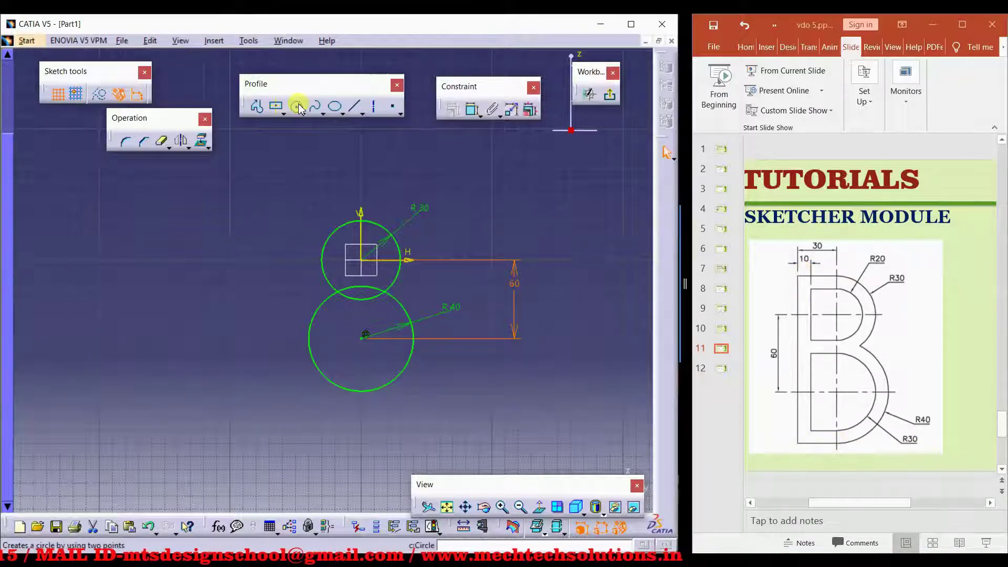
- Draw top, left vertical and horizontal bottom lines wrapping the circles' left side
{"action": "left_click", "coordinate": [261, 107]}
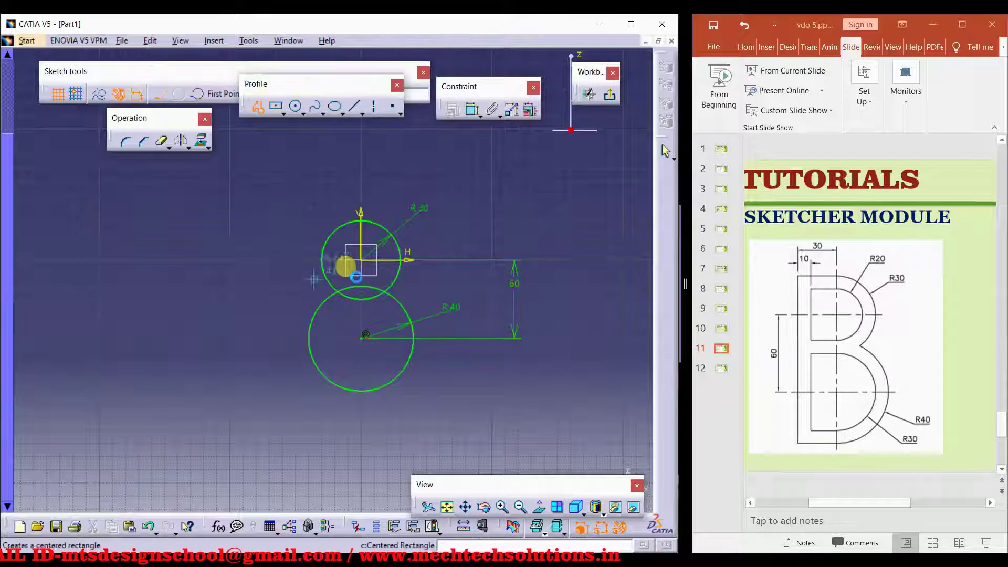
{"action": "left_click", "coordinate": [366, 220]}
{"action": "left_click", "coordinate": [323, 221]}
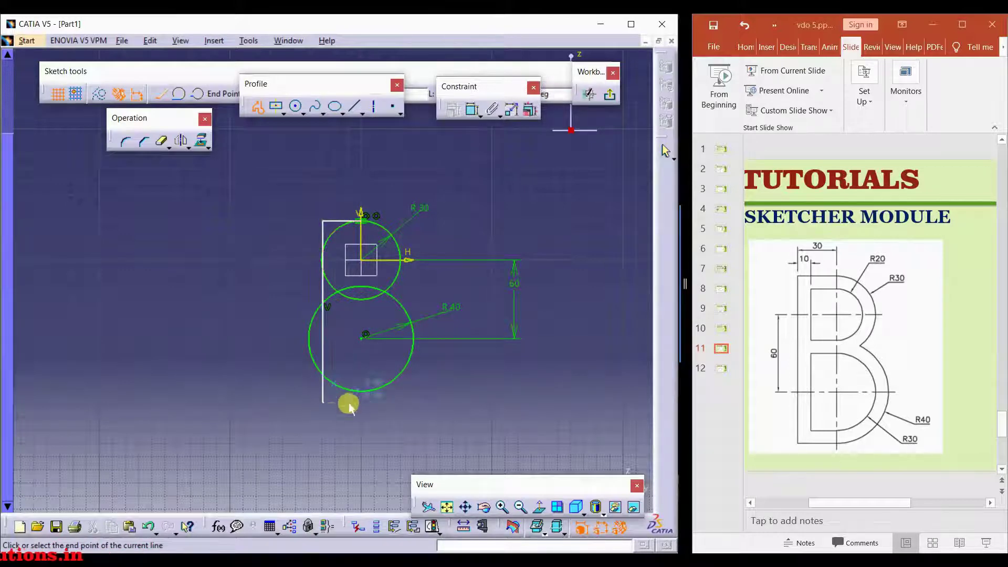
{"action": "left_click", "coordinate": [322, 402]}
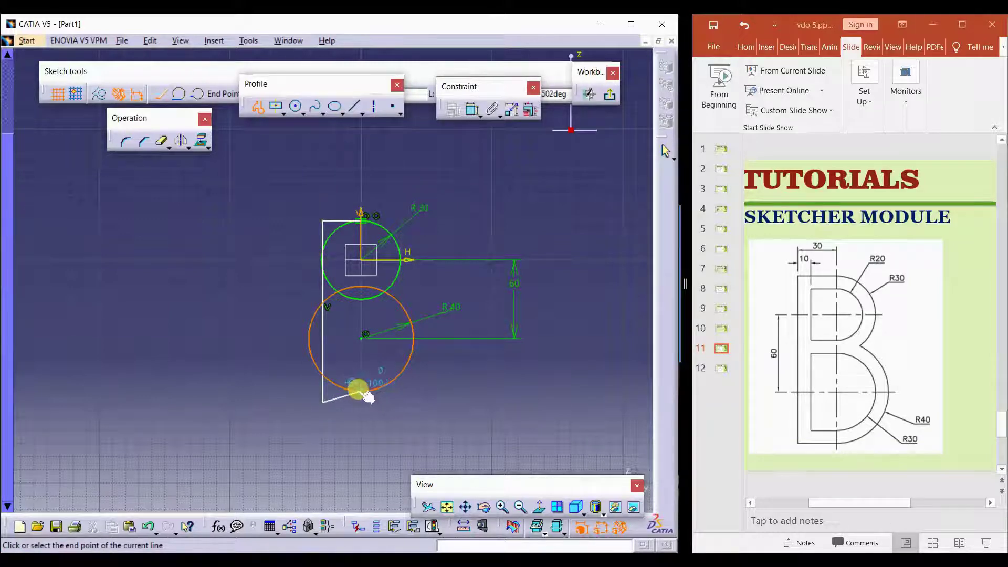
{"action": "left_click", "coordinate": [359, 391]}
{"action": "key", "text": "Escape"}
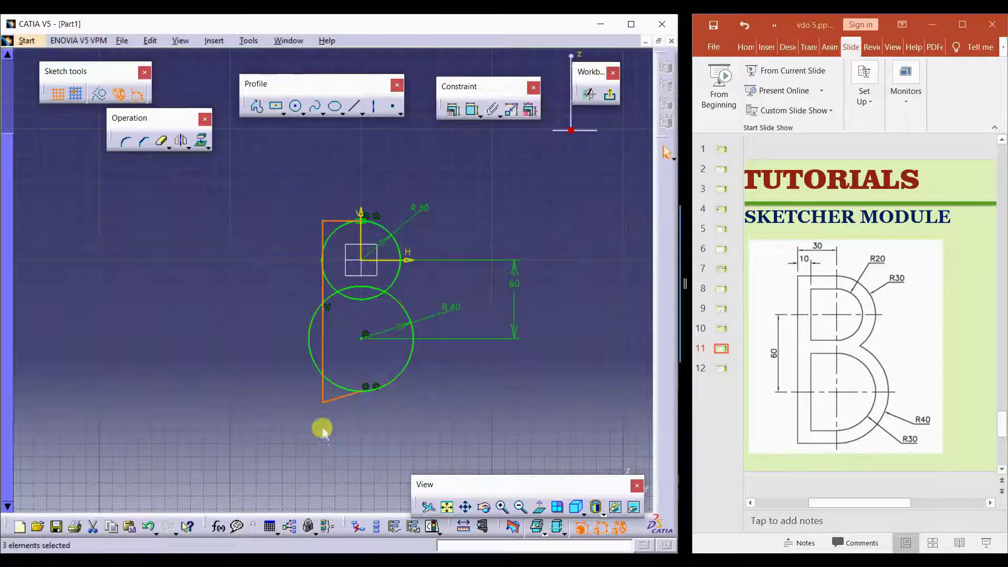
{"action": "left_click", "coordinate": [340, 399]}
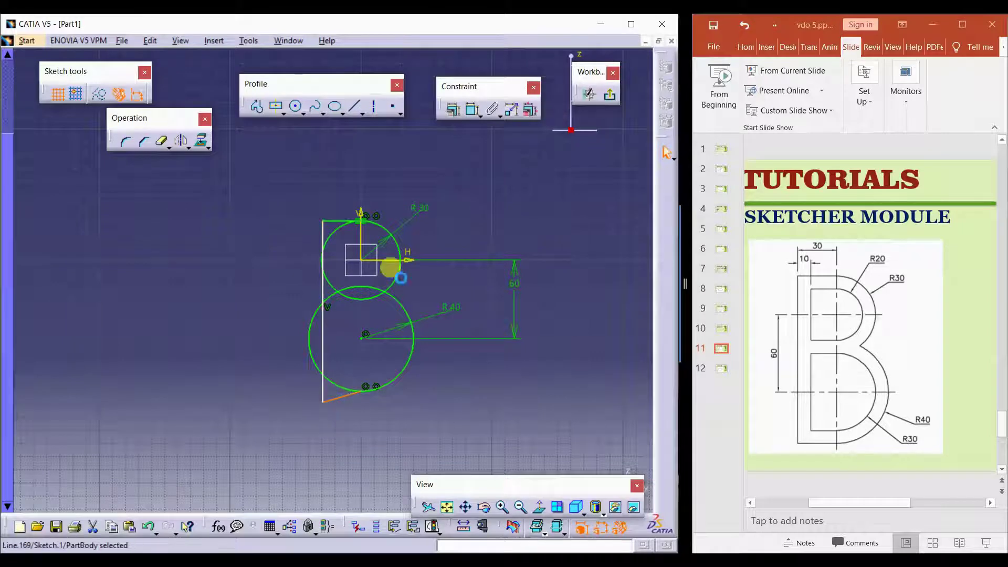
{"action": "left_click", "coordinate": [454, 109]}
{"action": "left_click", "coordinate": [570, 244]}
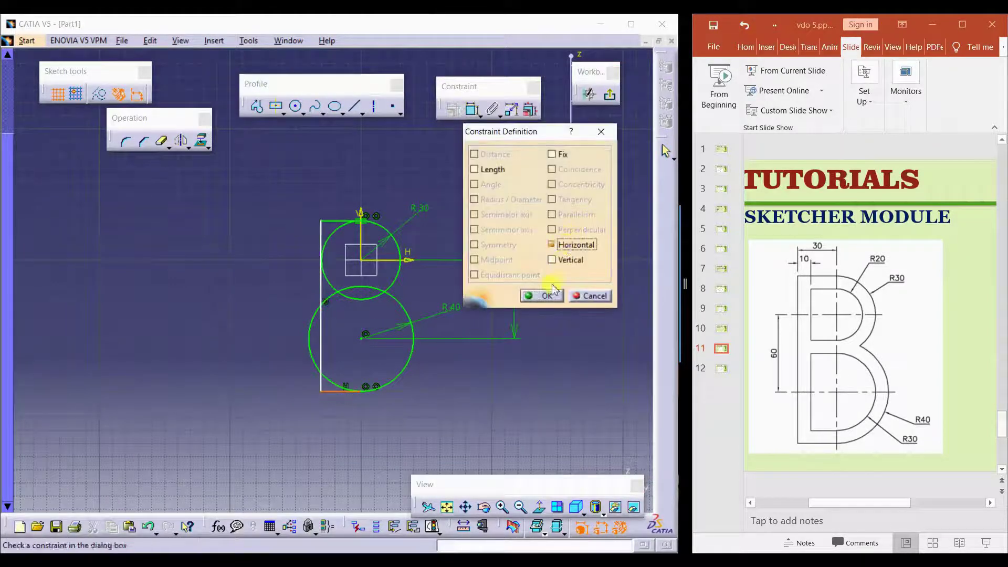
{"action": "left_click", "coordinate": [546, 296]}
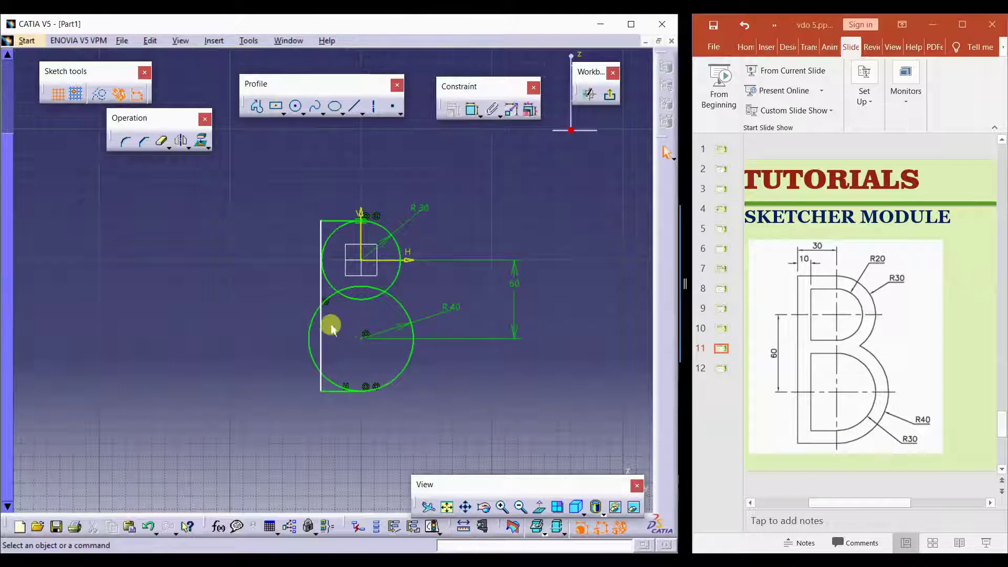
- Dimension the top line to a length of 30
{"action": "left_click", "coordinate": [339, 220]}
{"action": "left_click", "coordinate": [473, 109]}
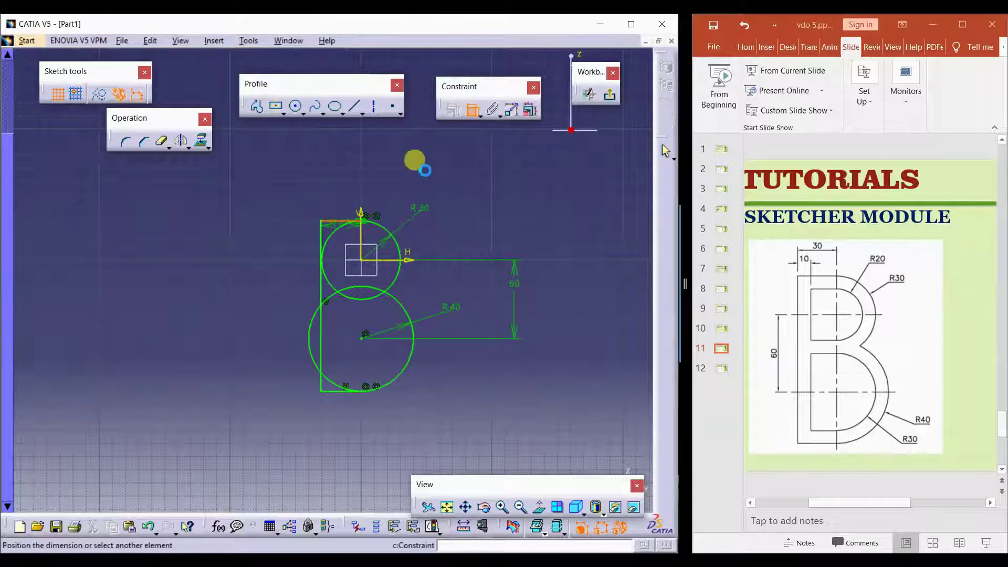
{"action": "left_click", "coordinate": [337, 203]}
{"action": "double_click", "coordinate": [341, 198]}
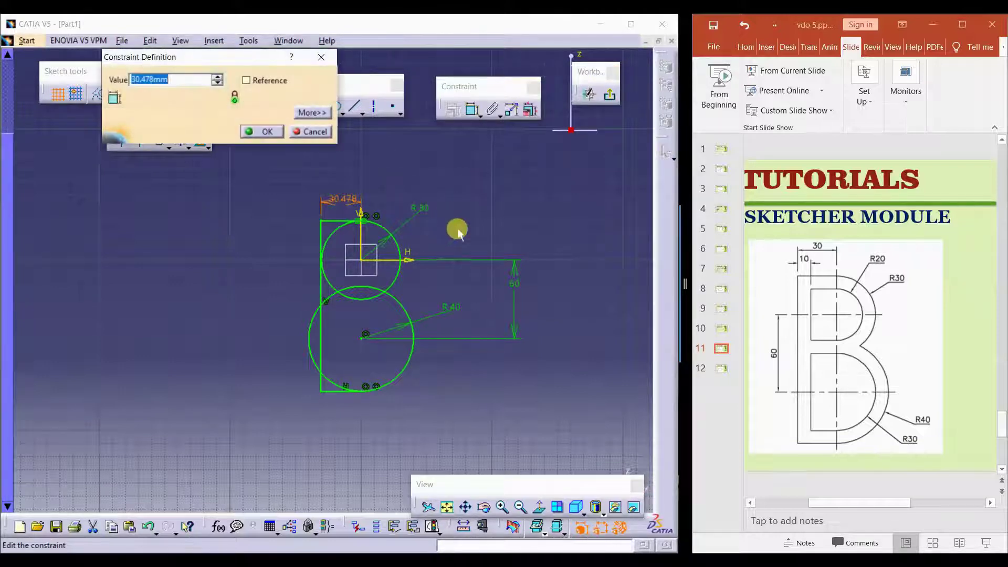
{"action": "type", "text": "30"}
{"action": "key", "text": "Return"}
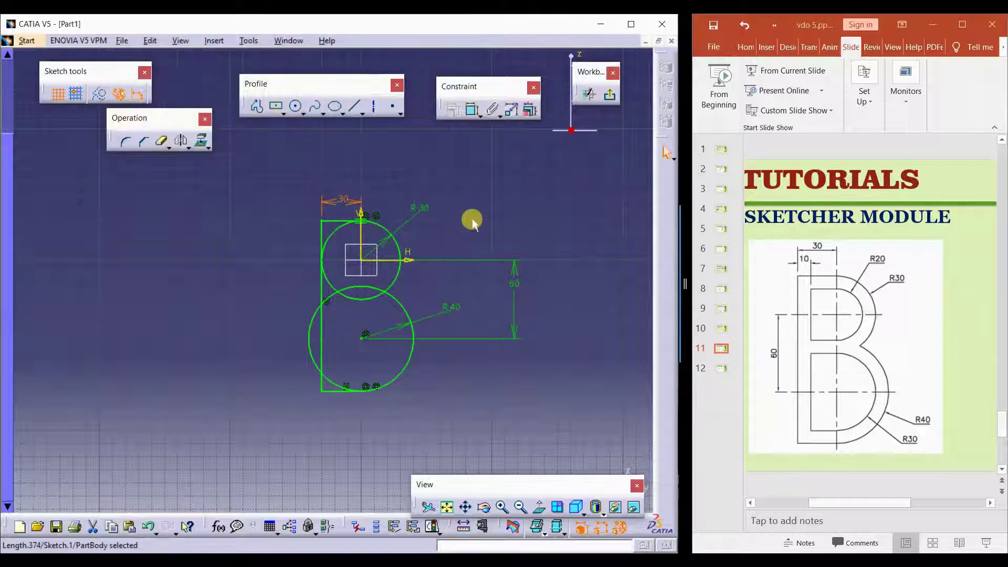
- Quick-trim the left-side and overlapping arcs of both circles into one B outline
{"action": "left_click", "coordinate": [161, 141]}
{"action": "left_click", "coordinate": [333, 232]}
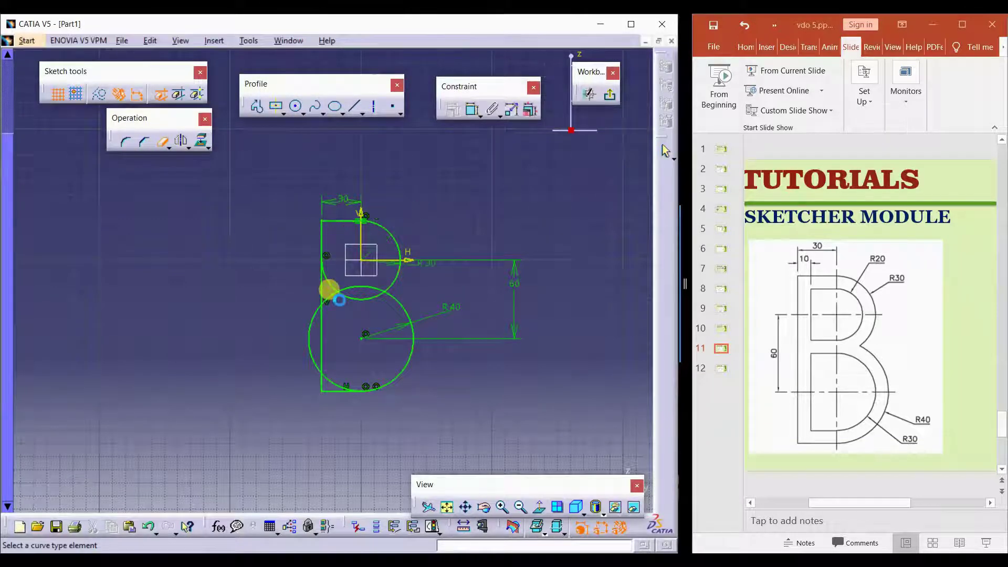
{"action": "left_click", "coordinate": [361, 297]}
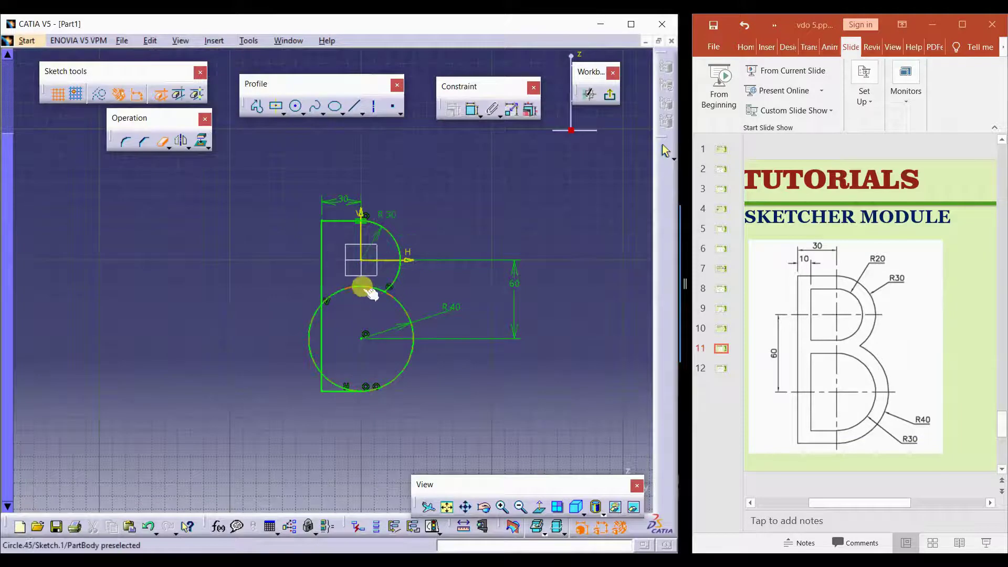
{"action": "left_click", "coordinate": [318, 324]}
{"action": "left_click", "coordinate": [337, 383]}
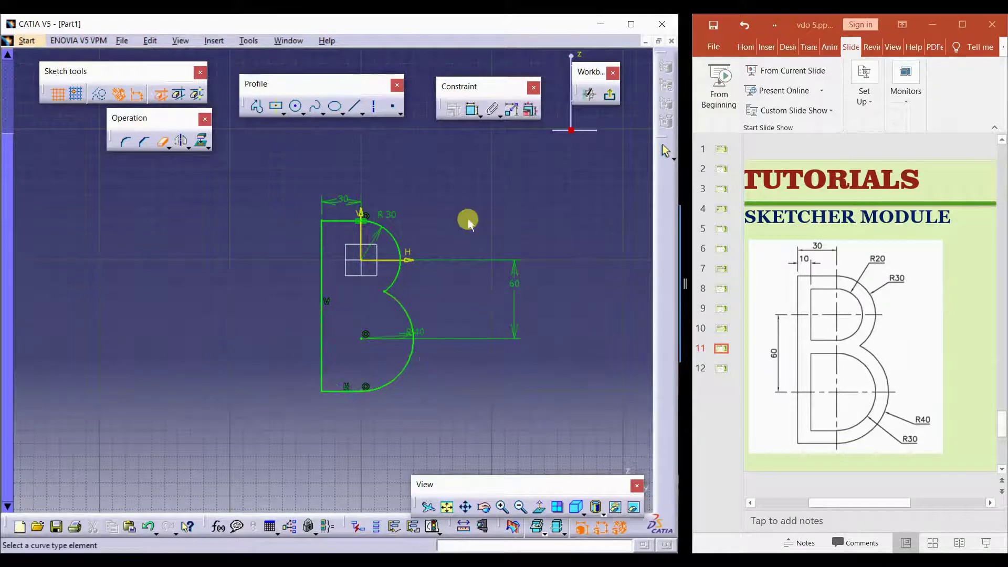
{"action": "key", "text": "Escape"}
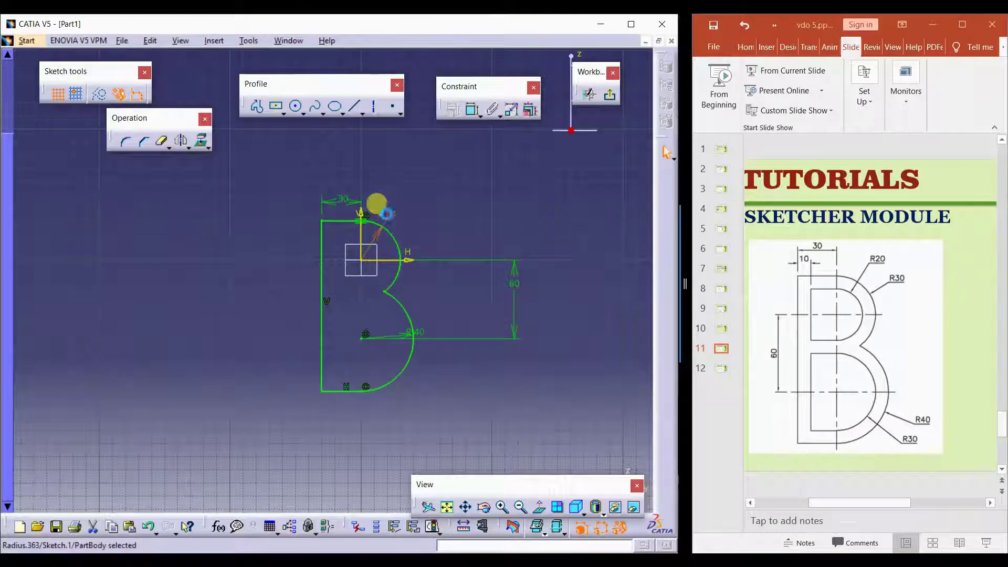
{"action": "left_click", "coordinate": [405, 218]}
{"action": "mouse_move", "coordinate": [387, 207]}
{"action": "middle_mouse_down", "text": "ctrl"}
{"action": "mouse_move", "coordinate": [443, 165]}
{"action": "mouse_move", "coordinate": [394, 217]}
{"action": "middle_mouse_up", "text": "ctrl"}
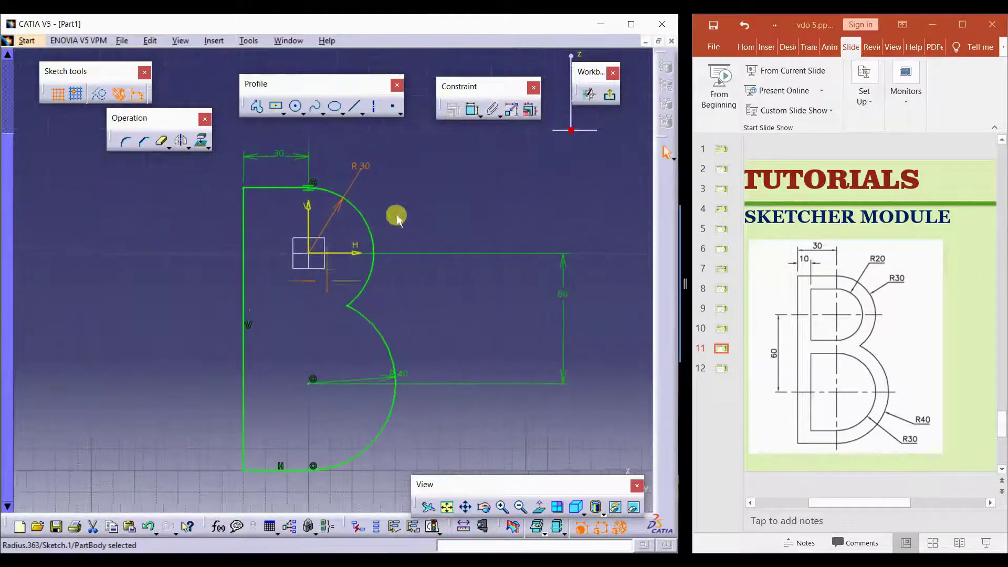
{"action": "left_click", "coordinate": [272, 186], "text": "ctrl"}
{"action": "left_click", "coordinate": [361, 208], "text": "ctrl"}
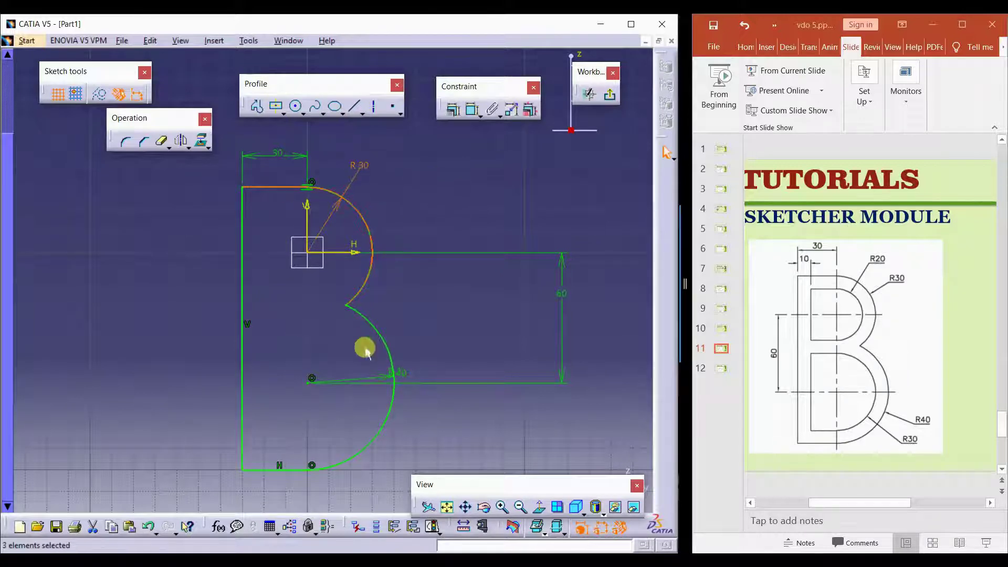
{"action": "left_click", "coordinate": [378, 341], "text": "ctrl"}
{"action": "left_click", "coordinate": [286, 470], "text": "ctrl"}
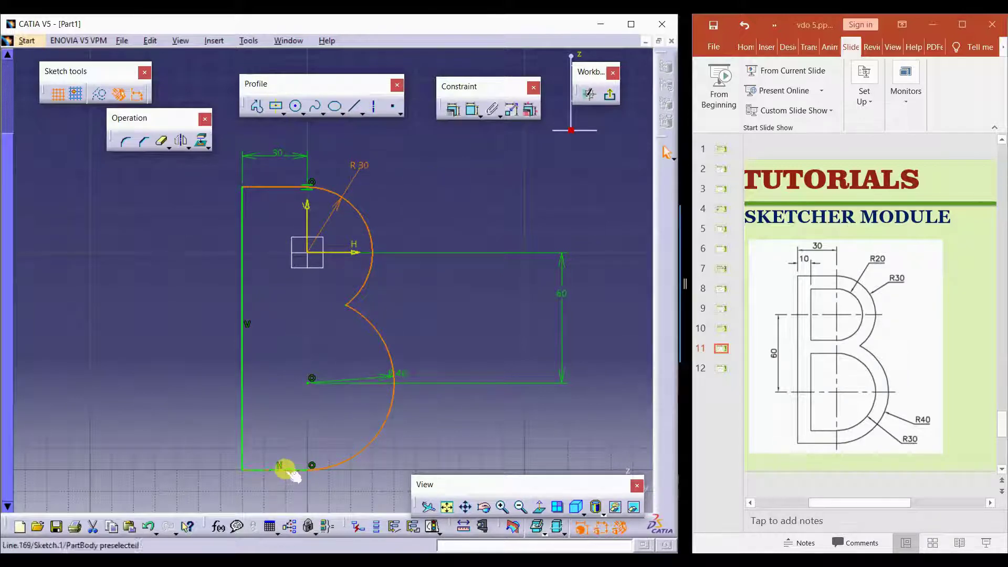
{"action": "left_click", "coordinate": [242, 300], "text": "ctrl"}
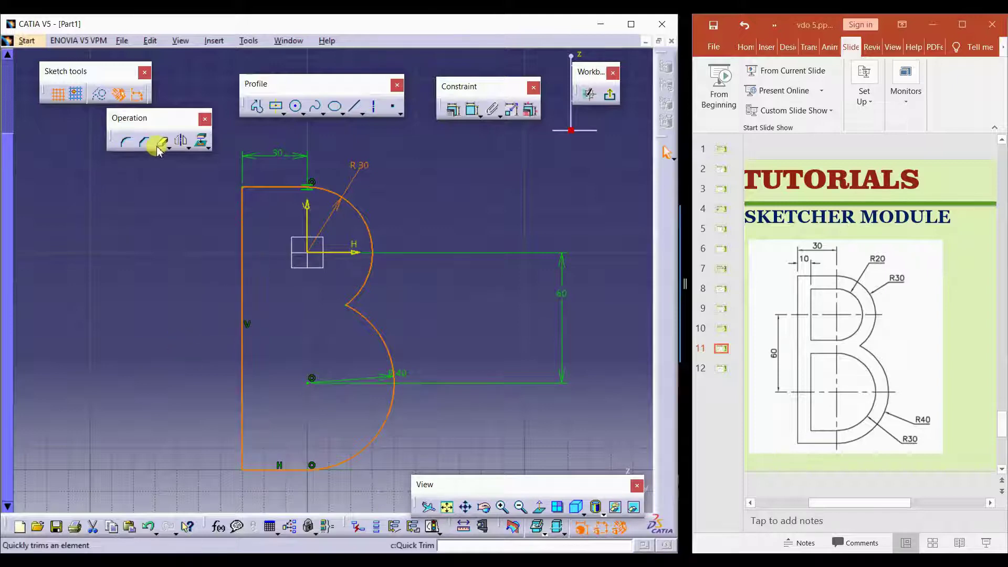
{"action": "left_click", "coordinate": [188, 149]}
{"action": "left_click", "coordinate": [297, 155]}
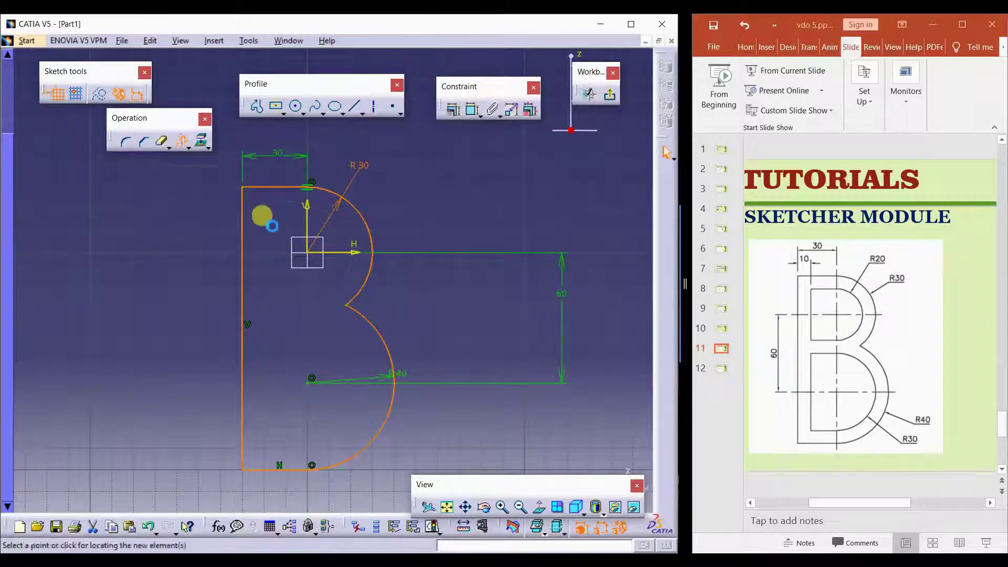
{"action": "left_click", "coordinate": [272, 226]}
{"action": "left_click", "coordinate": [262, 210]}
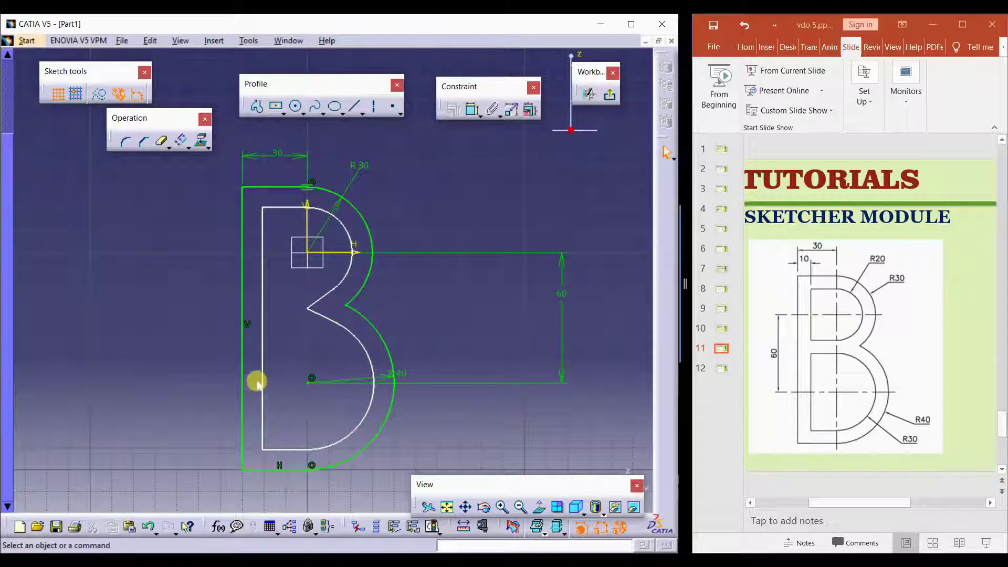
{"action": "mouse_move", "coordinate": [265, 344]}
{"action": "left_mouse_down"}
{"action": "mouse_move", "coordinate": [237, 315]}
{"action": "mouse_move", "coordinate": [185, 315]}
{"action": "left_mouse_up"}
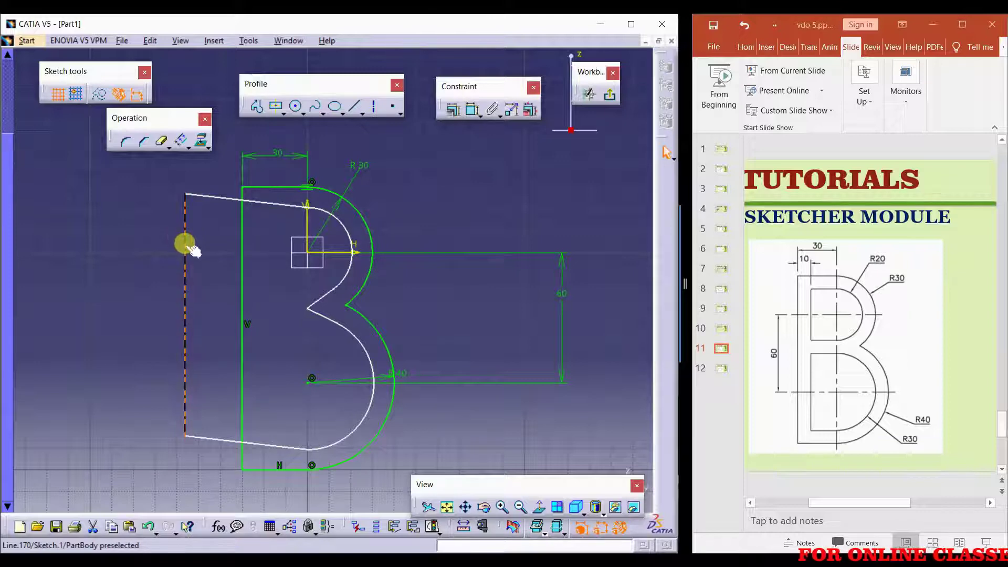
{"action": "left_click_drag", "start_coordinate": [187, 196], "coordinate": [216, 220]}
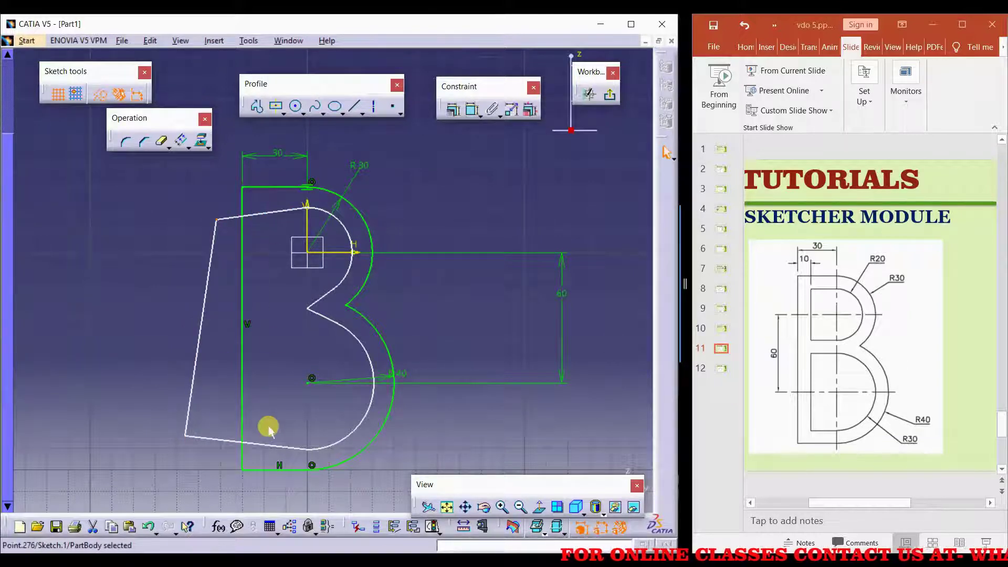
{"action": "key", "text": "ctrl+z"}
{"action": "key", "text": "Delete"}
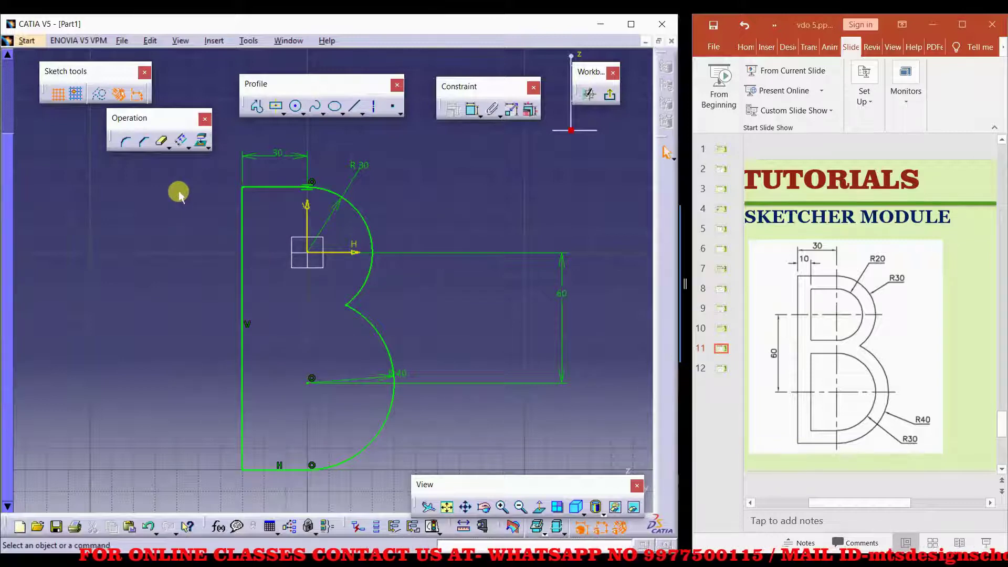
- Offset the left edge, top edge, R30 arc, bottom edge and R40 arc inward one by one
{"action": "left_click", "coordinate": [171, 129]}
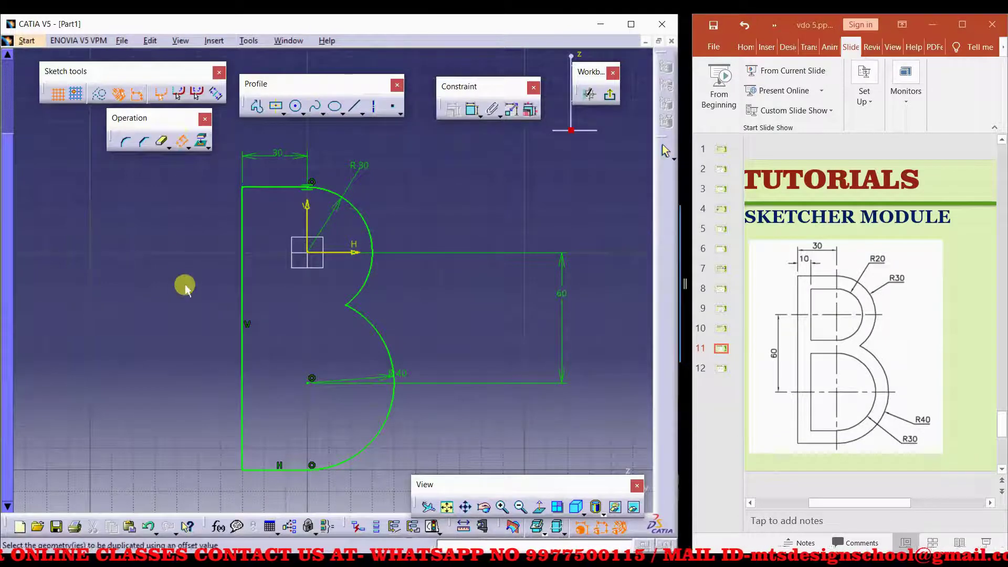
{"action": "left_click", "coordinate": [242, 217]}
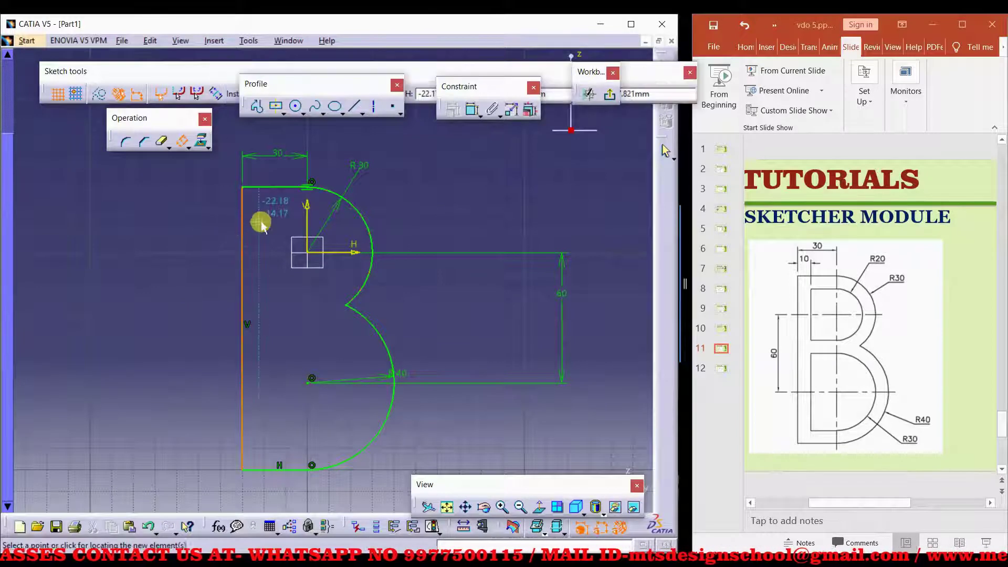
{"action": "left_click", "coordinate": [262, 216]}
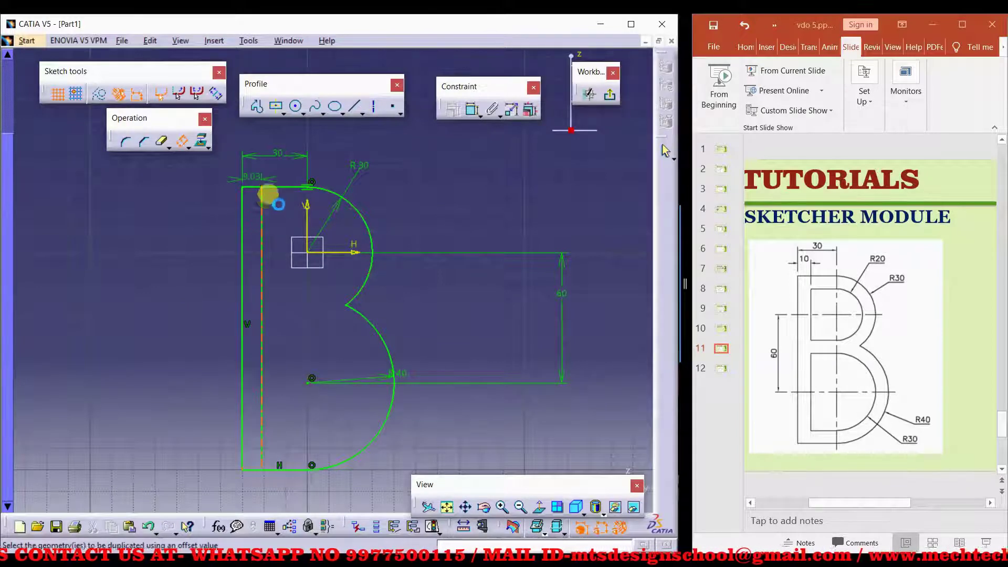
{"action": "left_click", "coordinate": [284, 187]}
{"action": "left_click", "coordinate": [311, 239]}
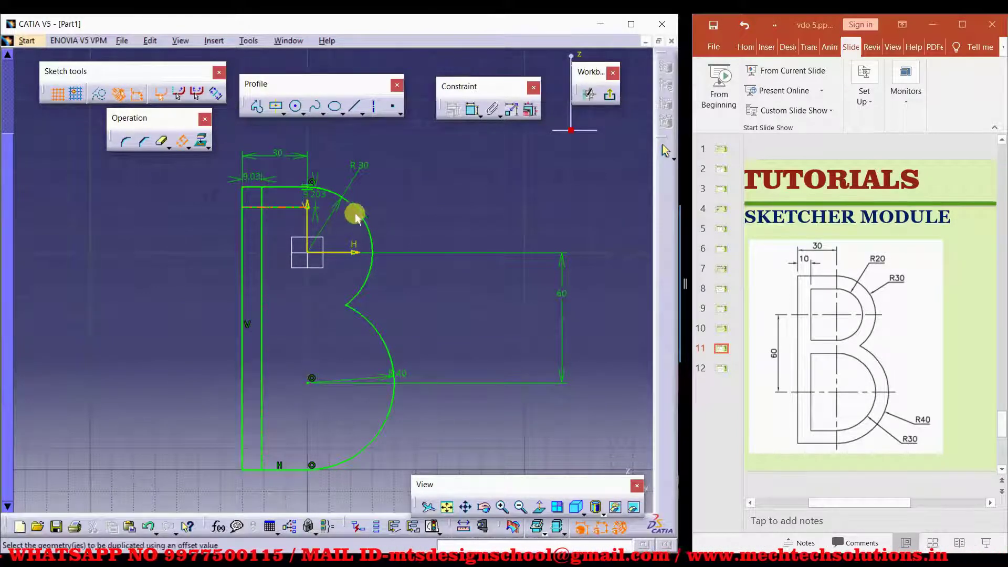
{"action": "left_click", "coordinate": [347, 216]}
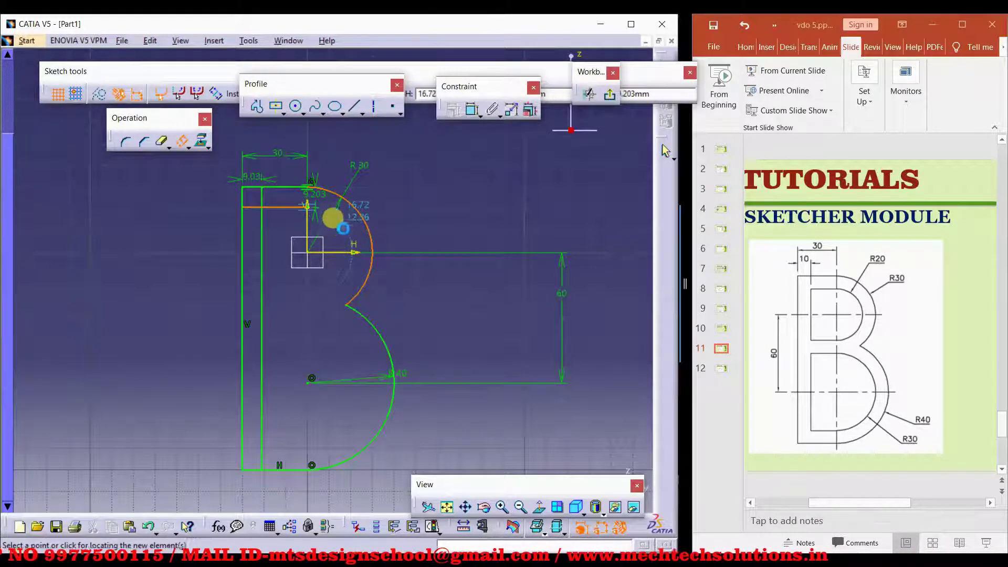
{"action": "left_click", "coordinate": [336, 223]}
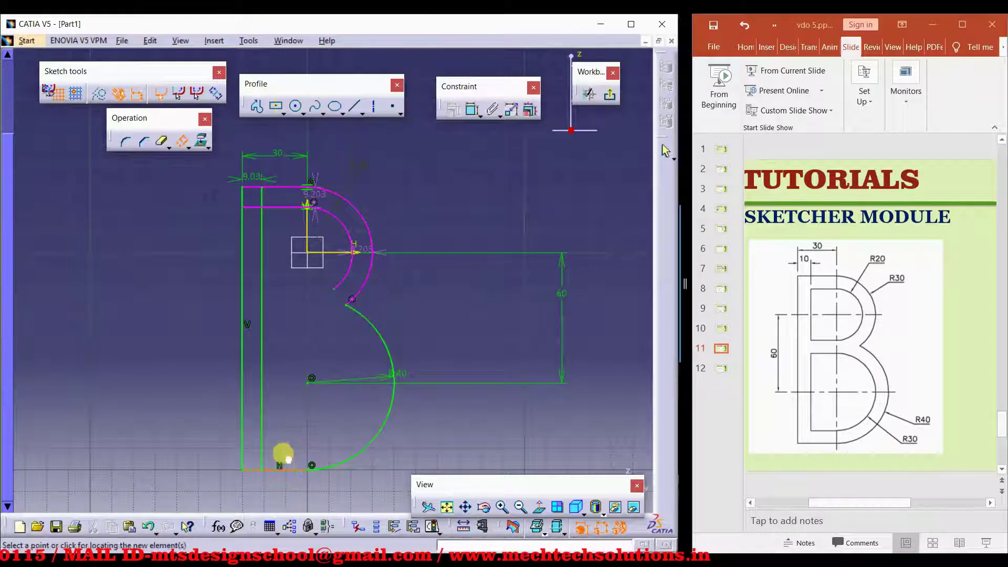
{"action": "left_click", "coordinate": [284, 468]}
{"action": "left_click", "coordinate": [284, 450]}
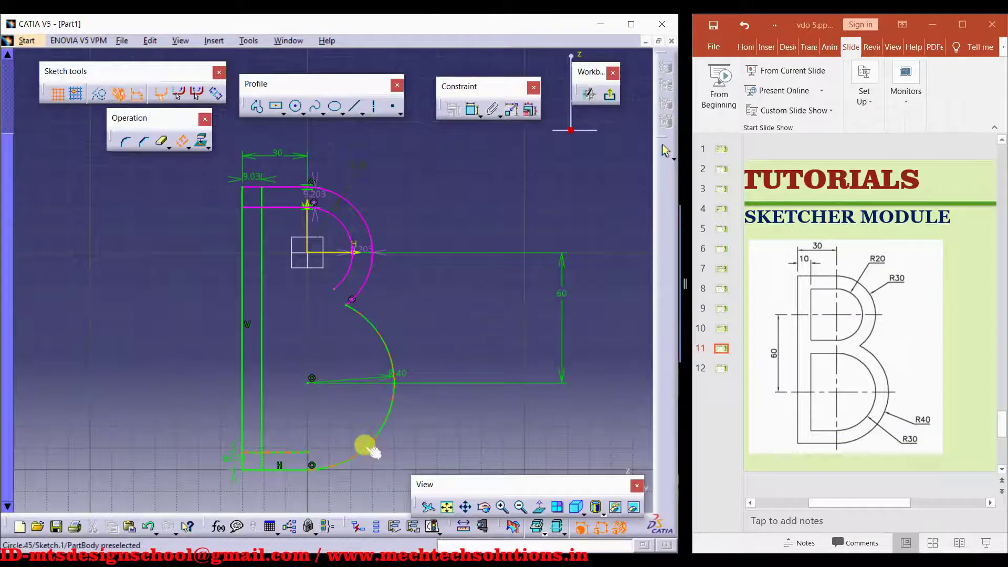
{"action": "left_click", "coordinate": [367, 445]}
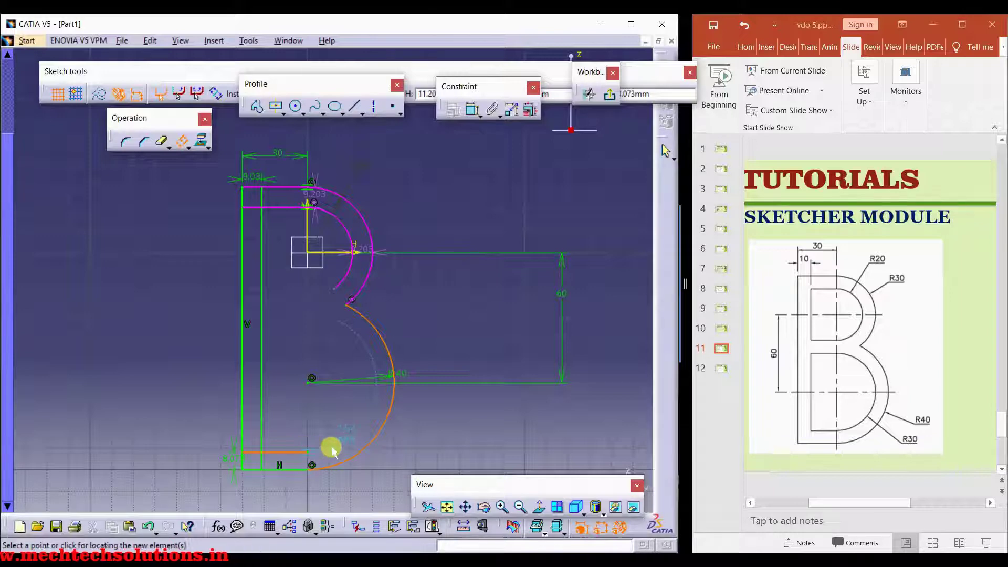
{"action": "left_click", "coordinate": [332, 449]}
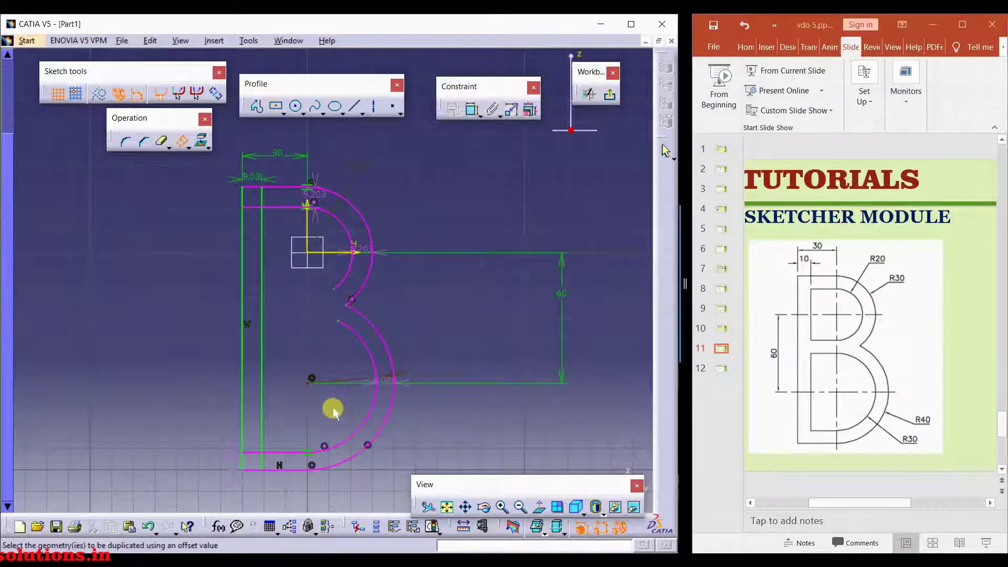
- Finish the arc offsets and clear the selection
{"action": "left_click", "coordinate": [322, 178]}
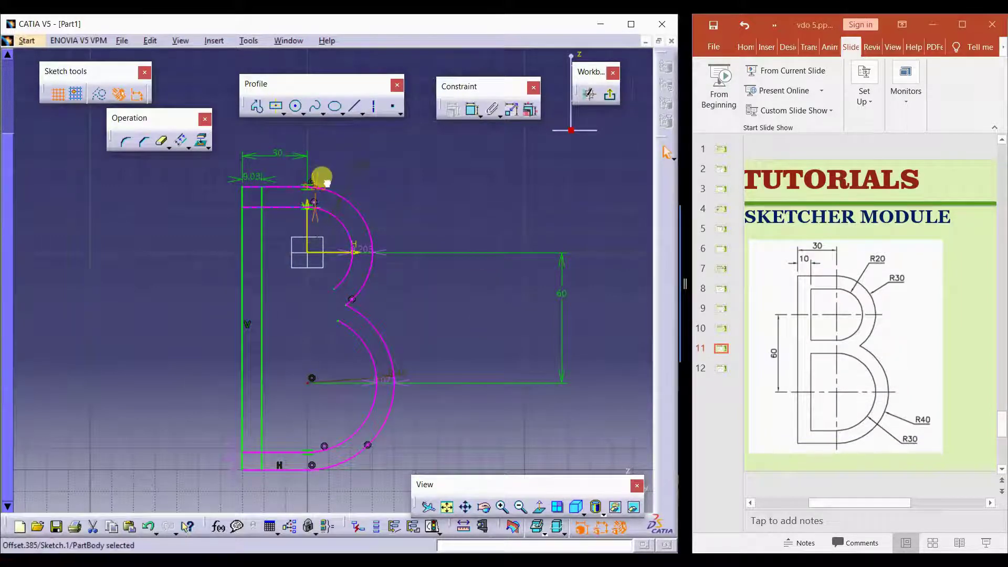
{"action": "left_click", "coordinate": [374, 253]}
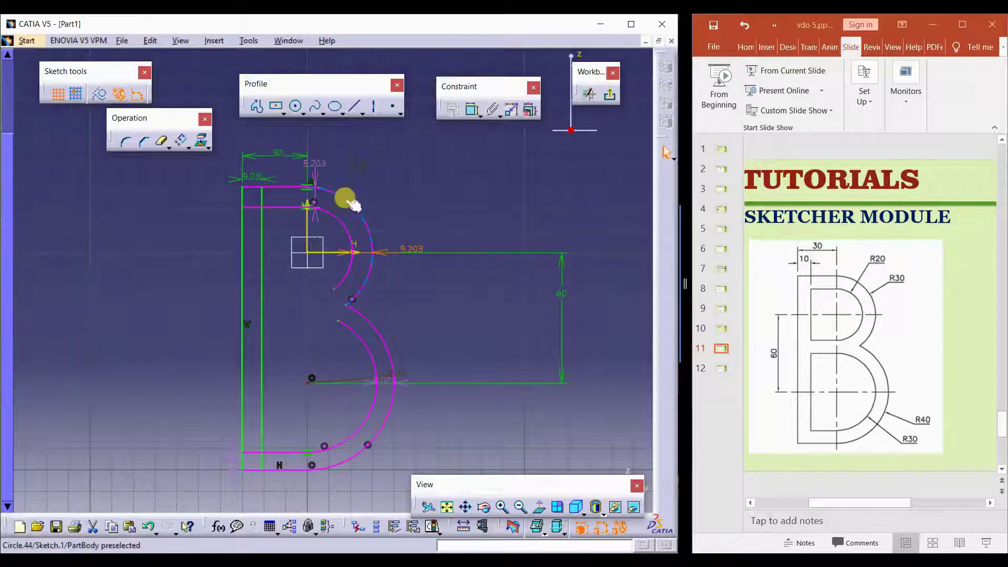
{"action": "left_click", "coordinate": [314, 207]}
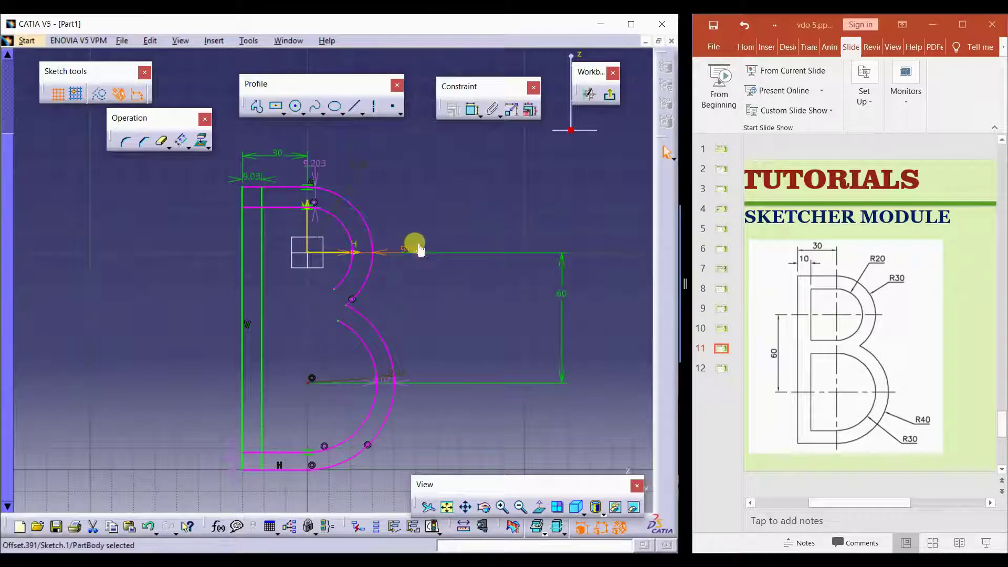
{"action": "left_click", "coordinate": [409, 242]}
{"action": "left_click", "coordinate": [417, 204]}
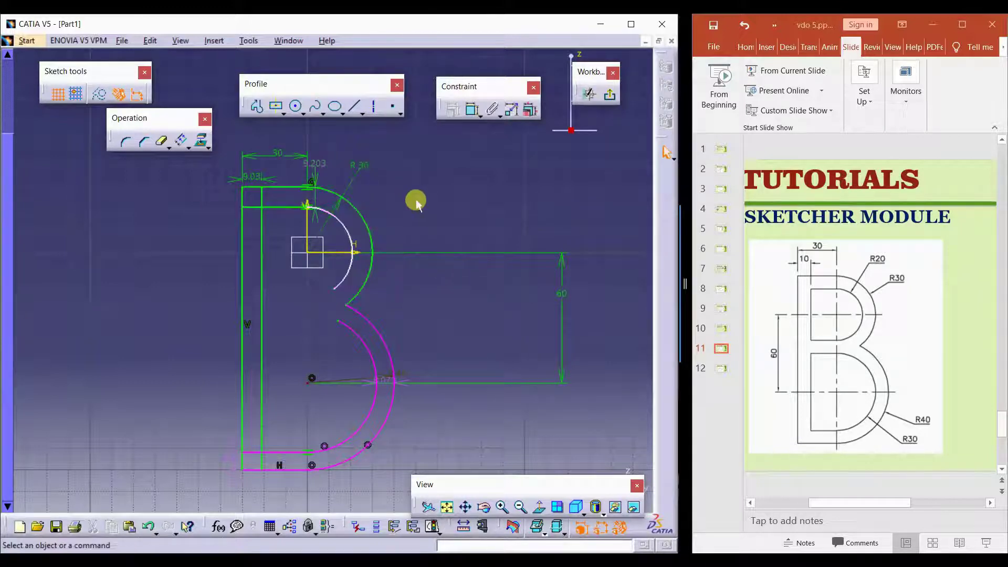
- Set the top (9.203) and left (9.03) offset dimensions to 10 mm
{"action": "left_click_drag", "start_coordinate": [315, 162], "coordinate": [335, 162]}
{"action": "double_click", "coordinate": [331, 162]}
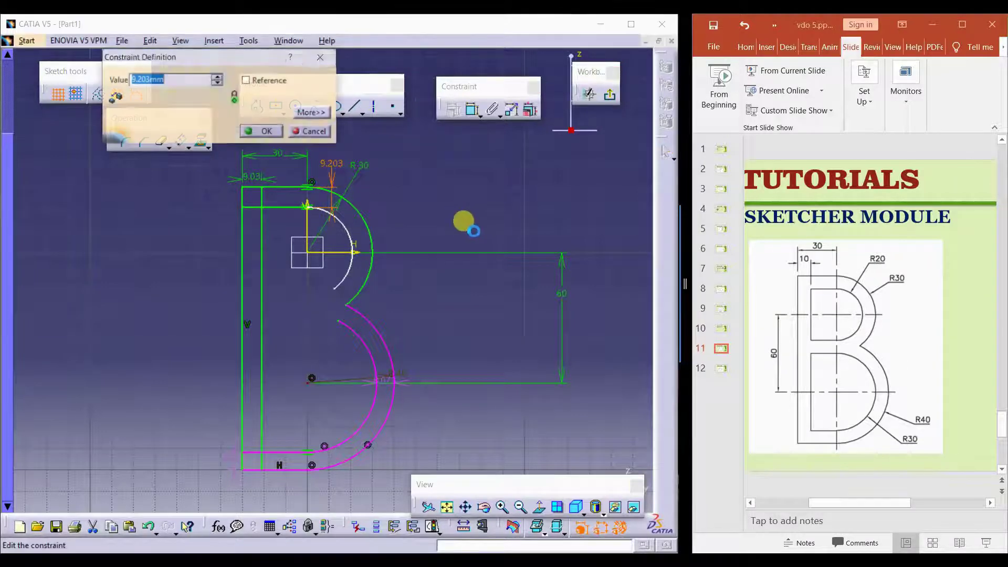
{"action": "type", "text": "10"}
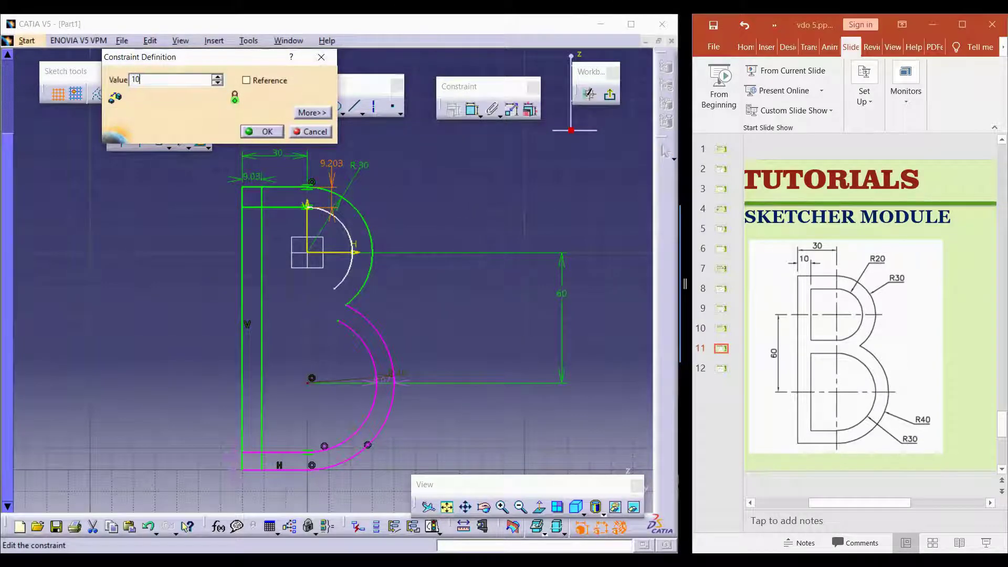
{"action": "key", "text": "Return"}
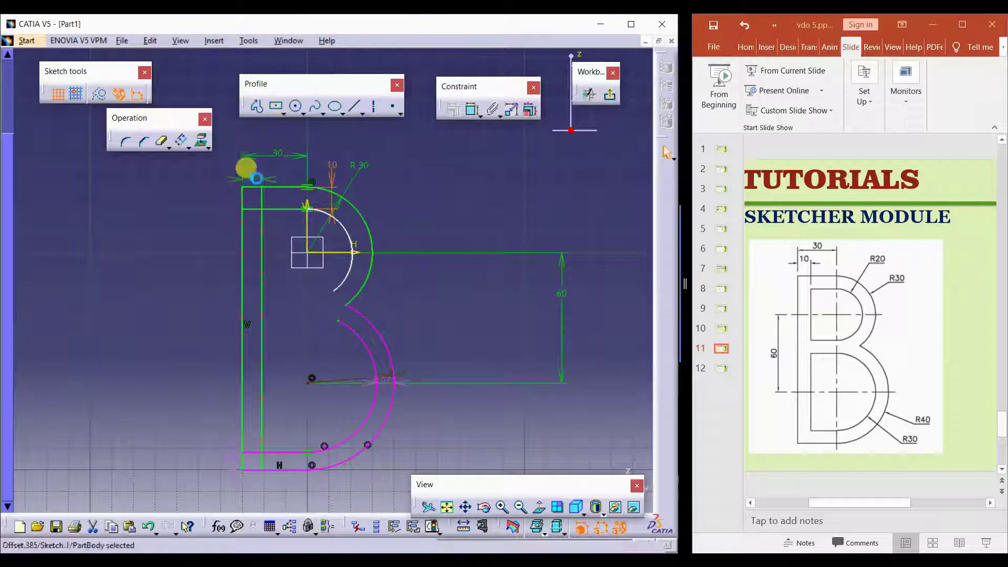
{"action": "double_click", "coordinate": [250, 177]}
{"action": "type", "text": "10"}
{"action": "key", "text": "Return"}
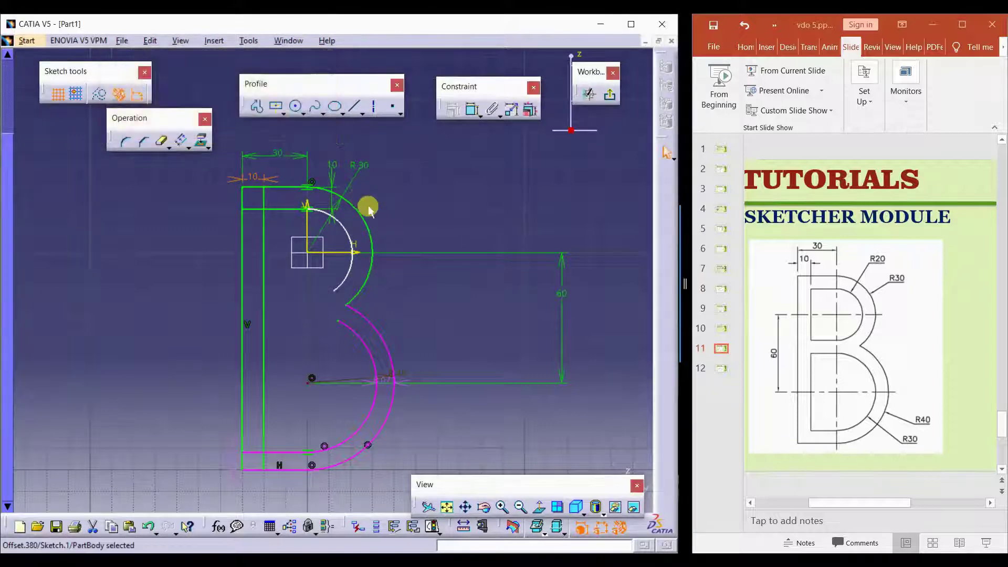
- Add a radius dimension to the lower arc and set the 6.073 bottom offset to 10 mm
{"action": "left_click", "coordinate": [410, 372]}
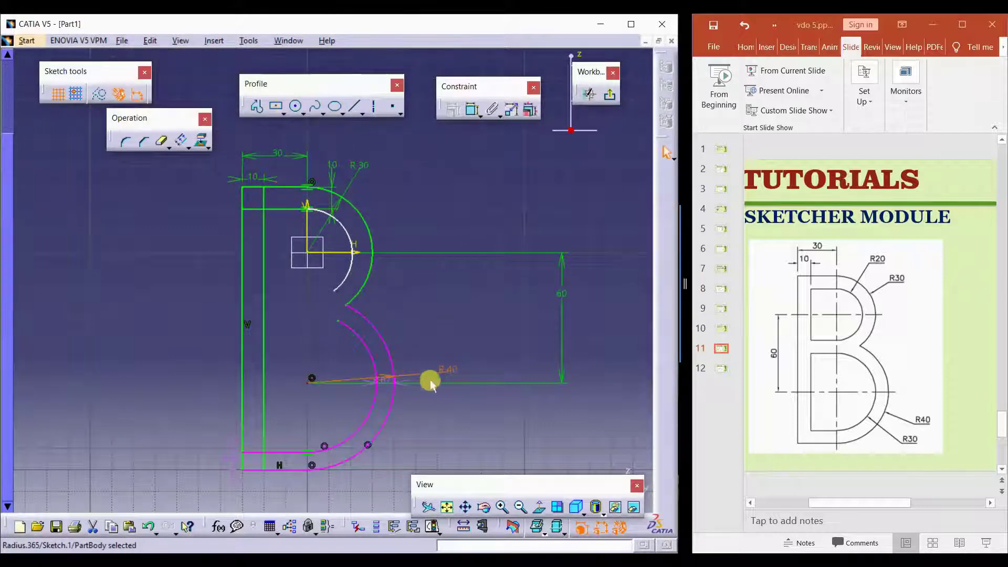
{"action": "left_click", "coordinate": [412, 386]}
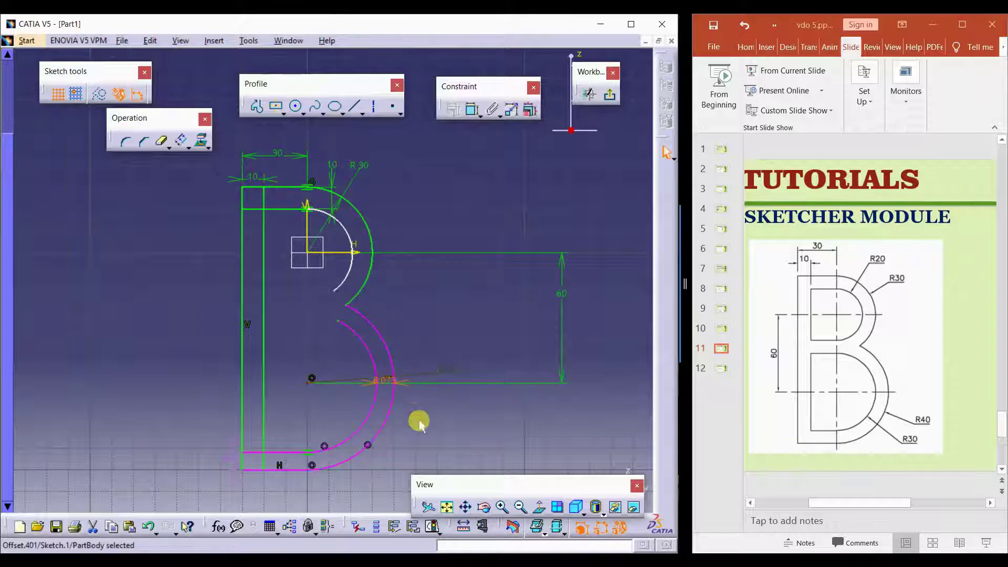
{"action": "middle_click_drag", "start_coordinate": [265, 461], "coordinate": [259, 401]}
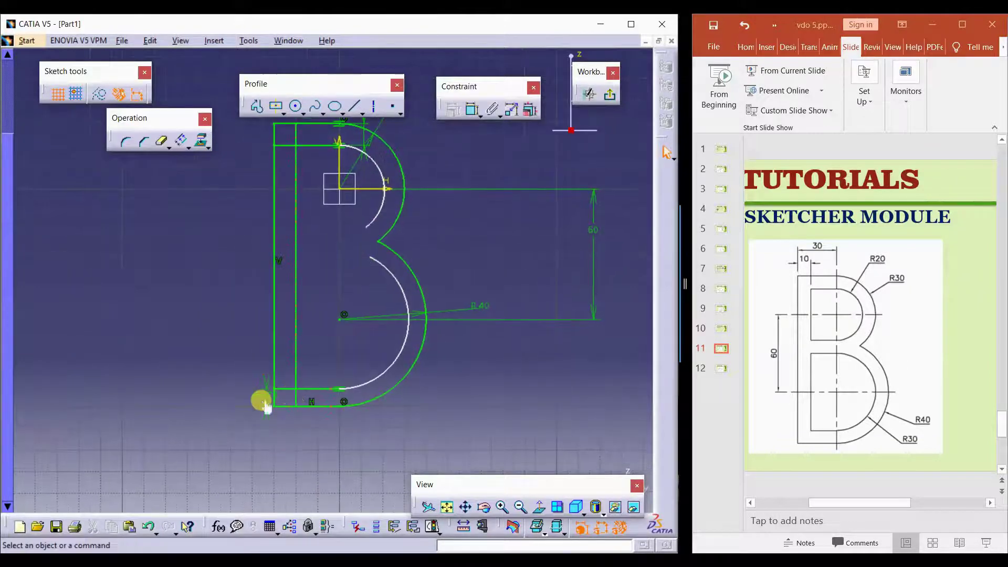
{"action": "double_click", "coordinate": [254, 420]}
{"action": "type", "text": "10mm"}
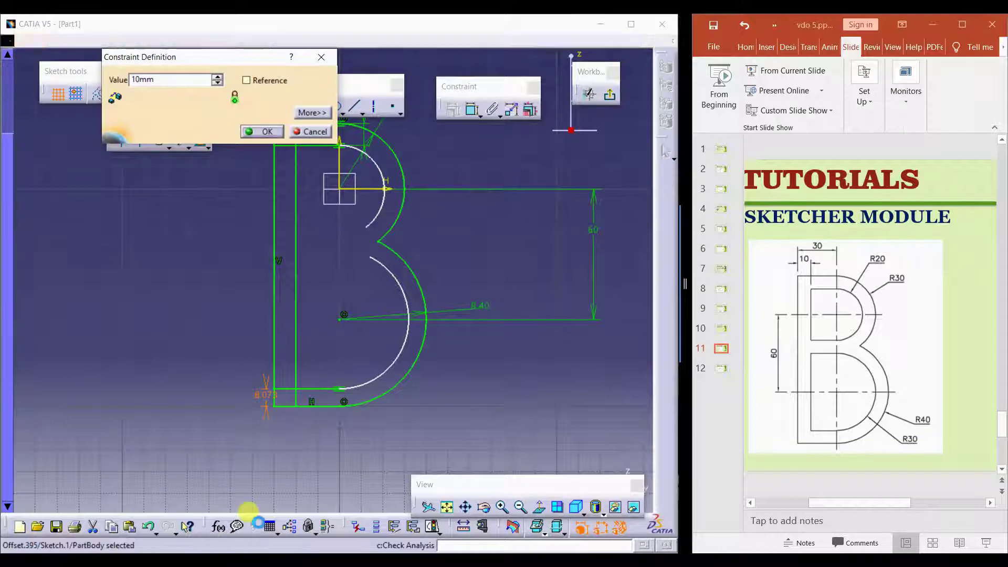
{"action": "key", "text": "Return"}
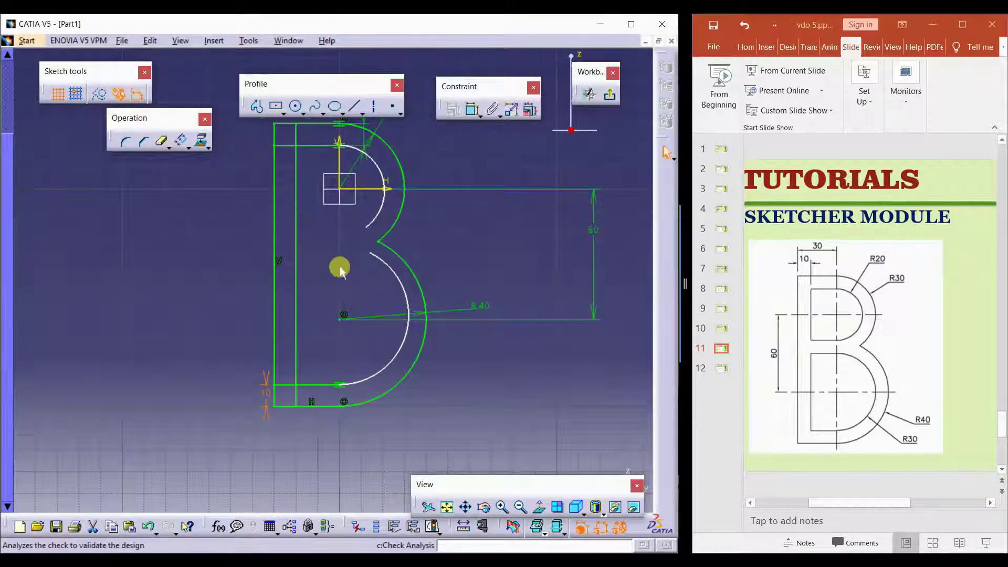
- Shrink the upper inner arc and make it concentric with the outer upper arc
{"action": "middle_click_drag", "start_coordinate": [341, 230], "coordinate": [310, 299]}
{"action": "left_click", "coordinate": [349, 274]}
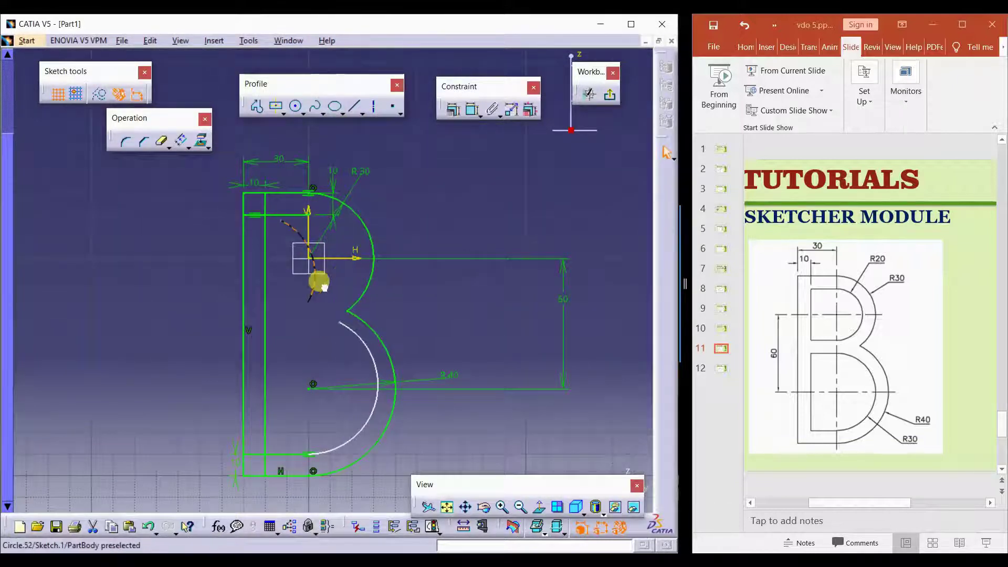
{"action": "left_click_drag", "start_coordinate": [365, 283], "coordinate": [355, 289]}
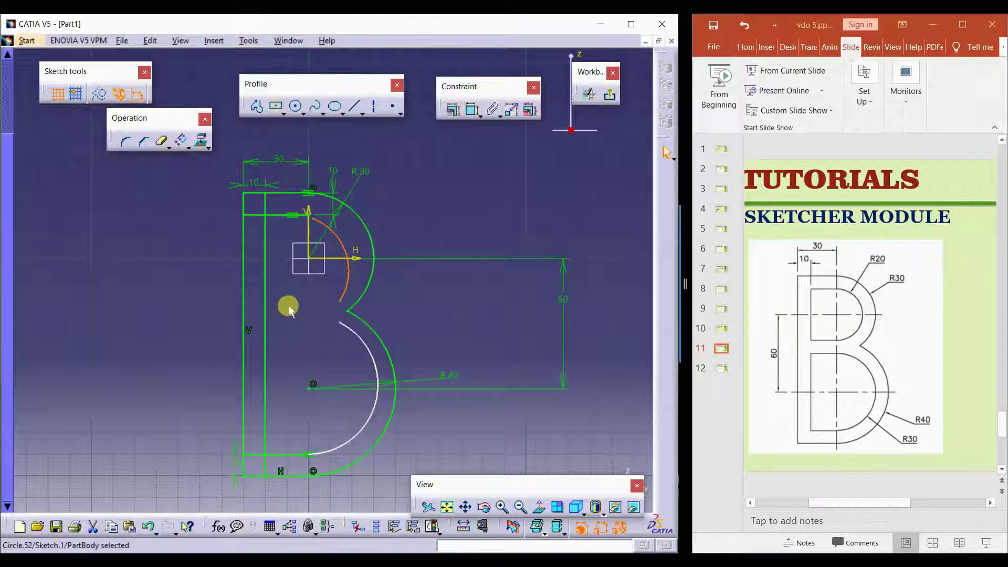
{"action": "left_click", "coordinate": [358, 220]}
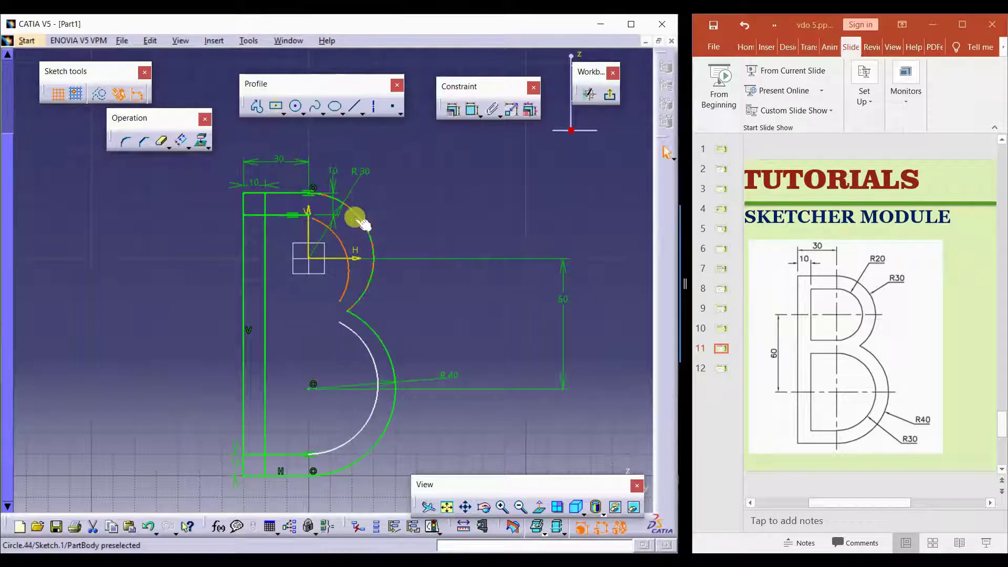
{"action": "left_click", "coordinate": [366, 223], "text": "ctrl"}
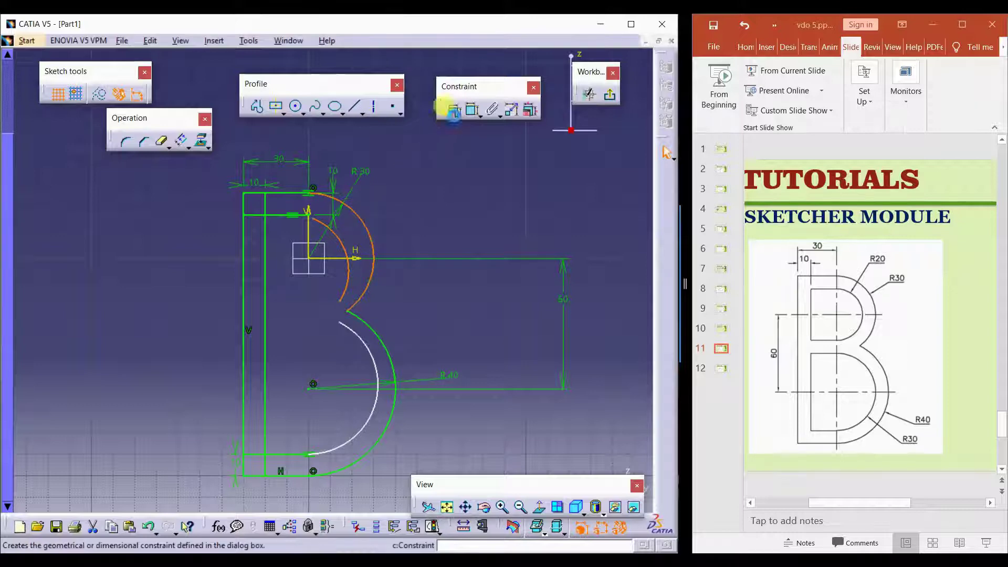
{"action": "left_click", "coordinate": [453, 110]}
{"action": "left_click", "coordinate": [557, 185]}
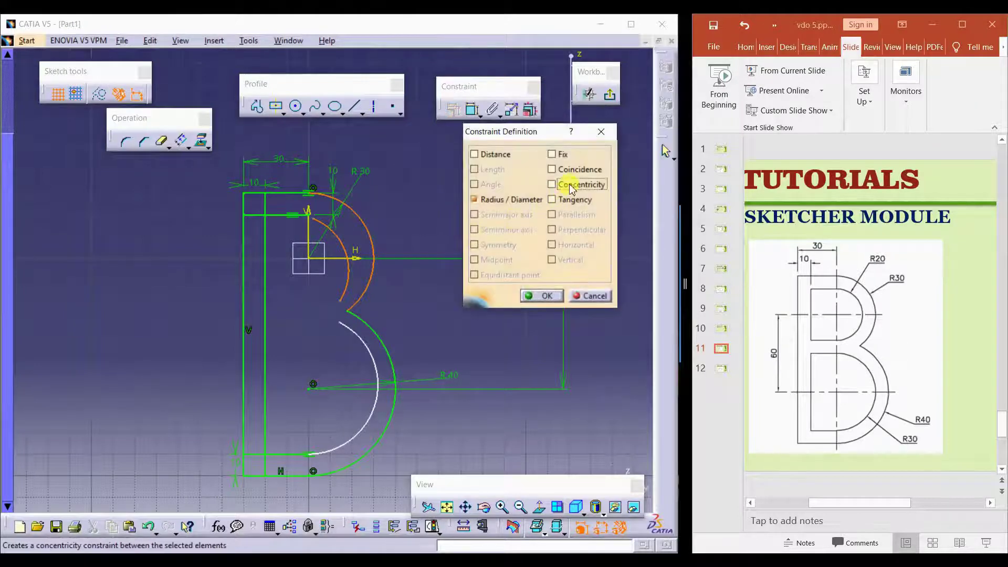
{"action": "left_click", "coordinate": [546, 296]}
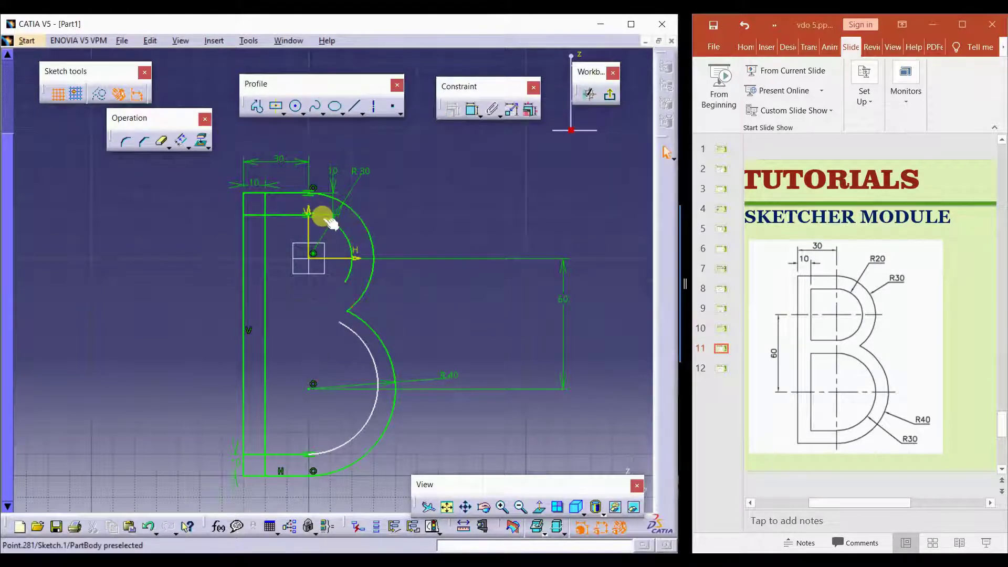
- Shrink the lower inner arc and make it concentric with the outer R40 arc
{"action": "left_click", "coordinate": [373, 403]}
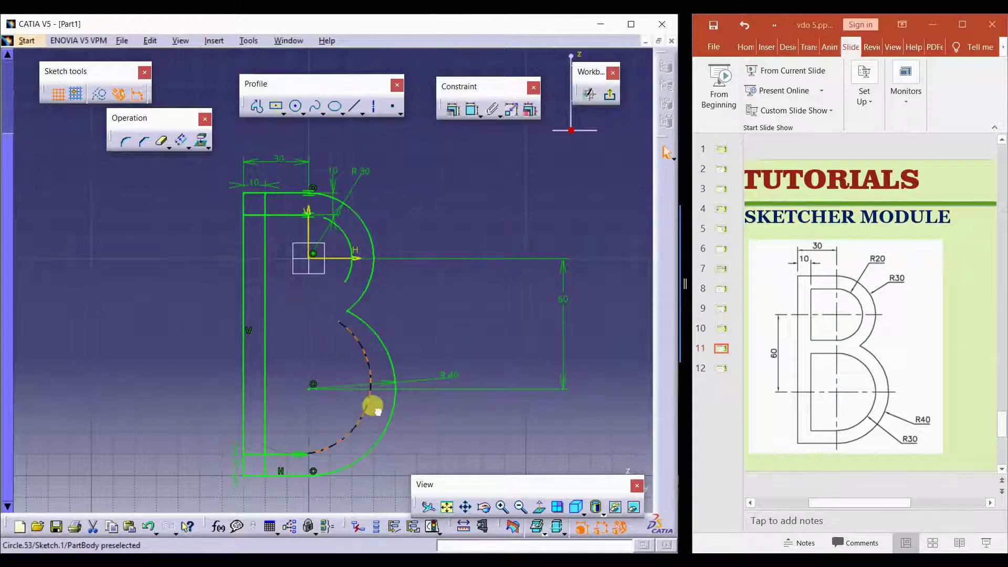
{"action": "mouse_move", "coordinate": [378, 413]}
{"action": "left_mouse_down"}
{"action": "mouse_move", "coordinate": [368, 411]}
{"action": "mouse_move", "coordinate": [375, 442]}
{"action": "left_mouse_up"}
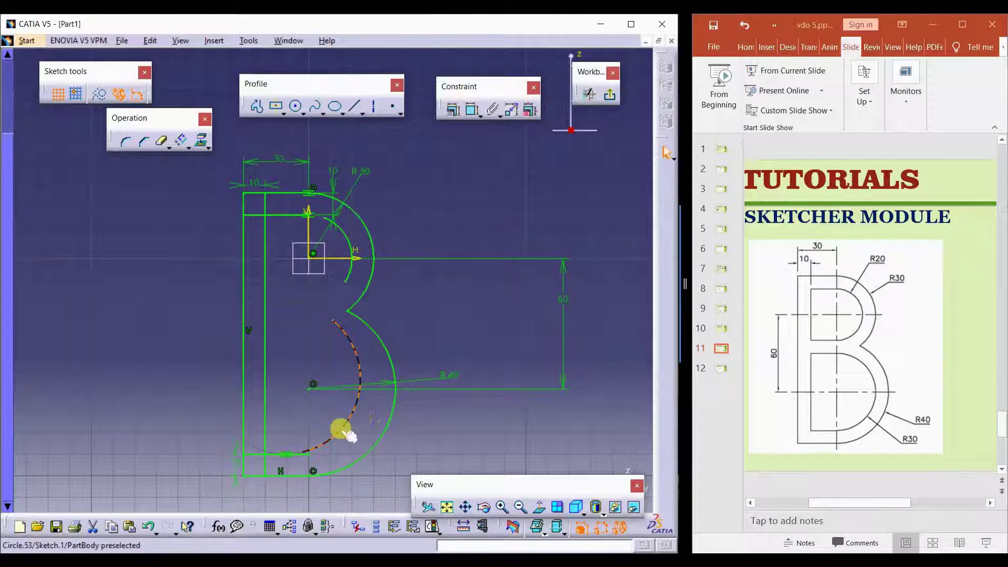
{"action": "left_click", "coordinate": [393, 413], "text": "ctrl"}
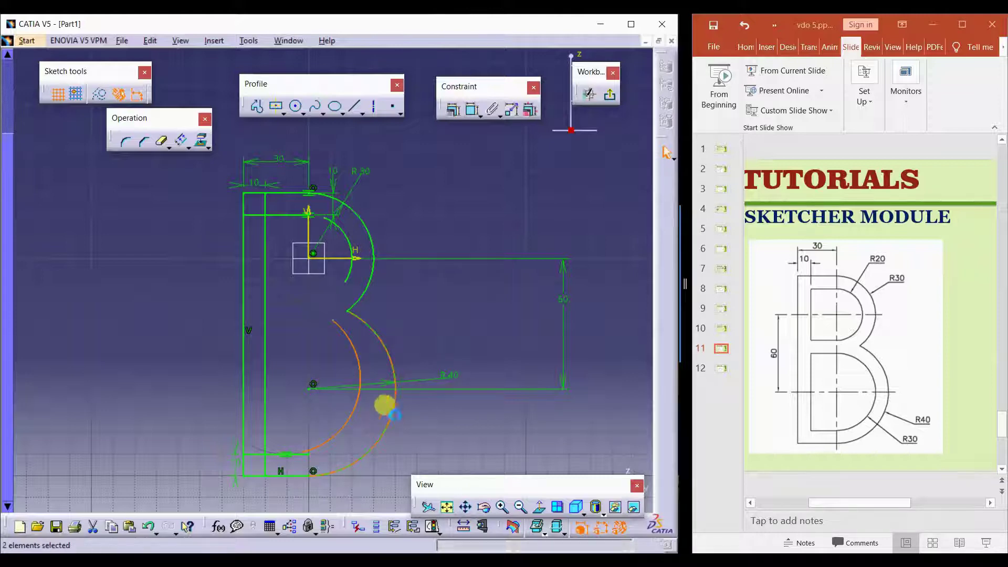
{"action": "left_click", "coordinate": [453, 109]}
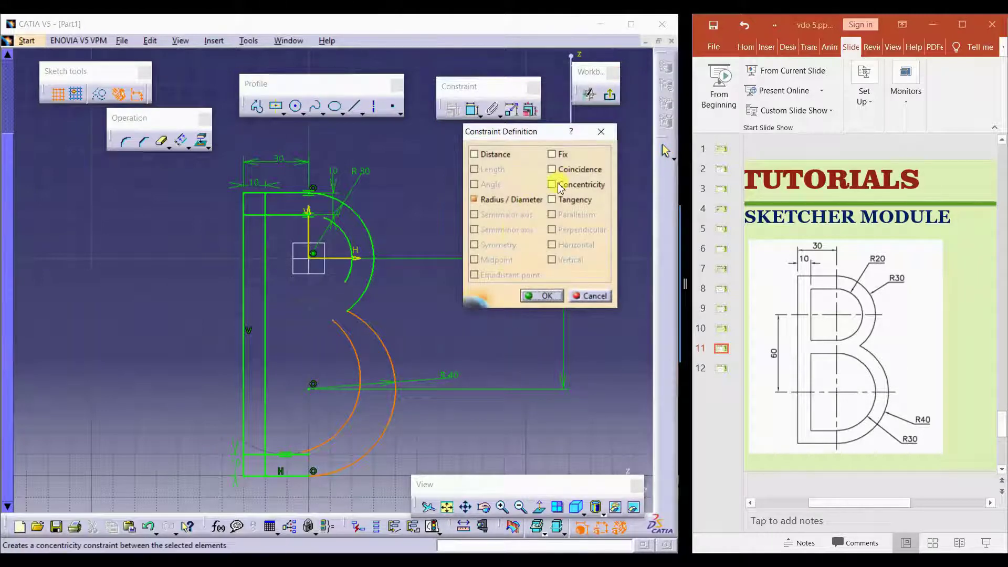
{"action": "left_click", "coordinate": [560, 188]}
{"action": "left_click", "coordinate": [546, 296]}
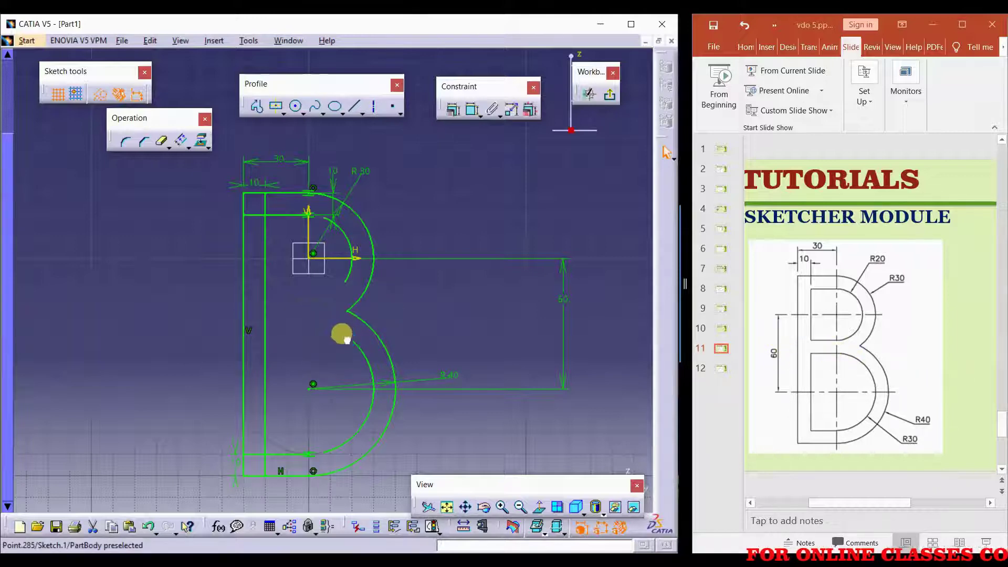
- Drag the inner arcs into shape and make the upper inner arc's endpoint coincident
{"action": "left_click_drag", "start_coordinate": [356, 344], "coordinate": [282, 331]}
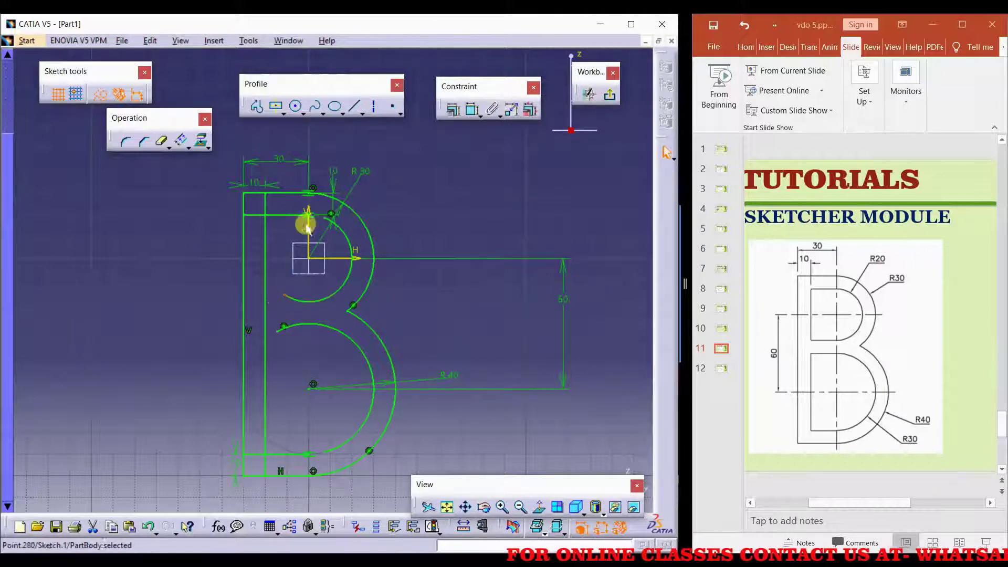
{"action": "left_click_drag", "start_coordinate": [351, 286], "coordinate": [330, 222]}
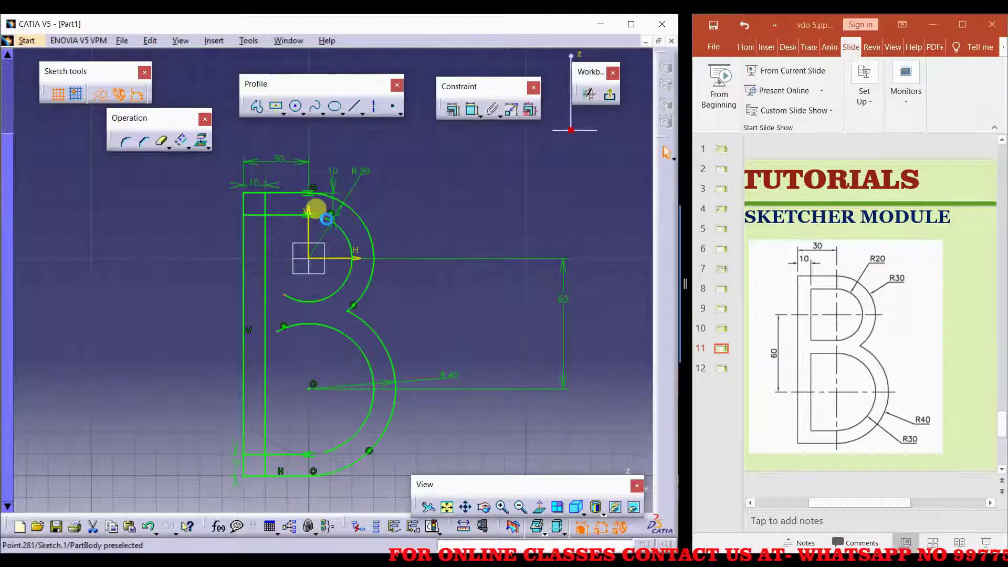
{"action": "left_click", "coordinate": [284, 226]}
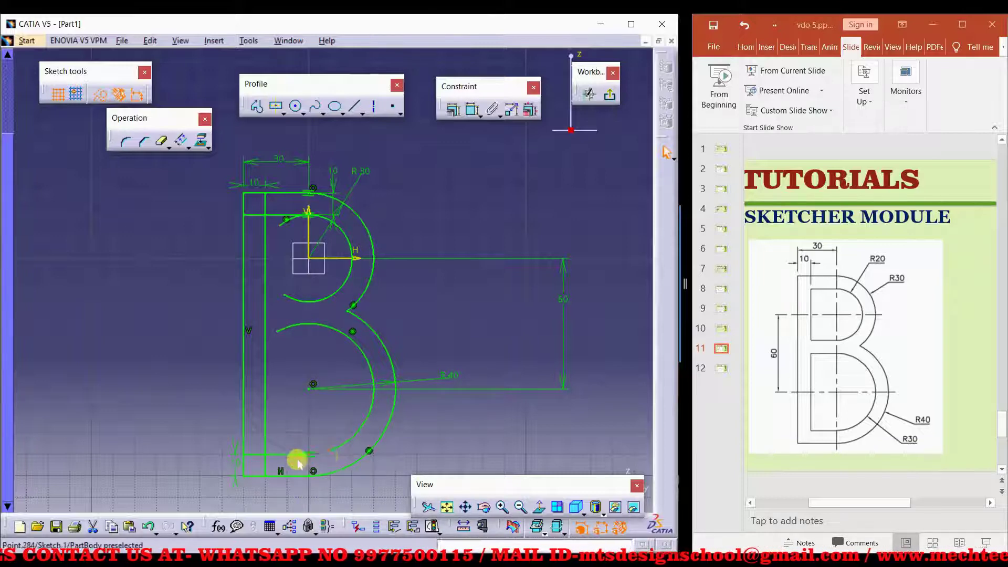
{"action": "left_click", "coordinate": [453, 110]}
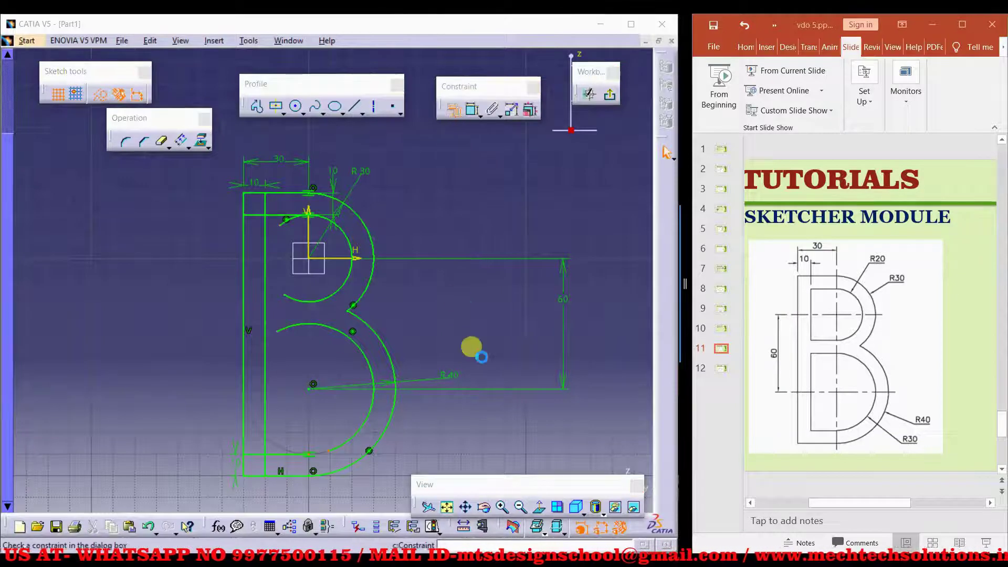
{"action": "left_click", "coordinate": [571, 172]}
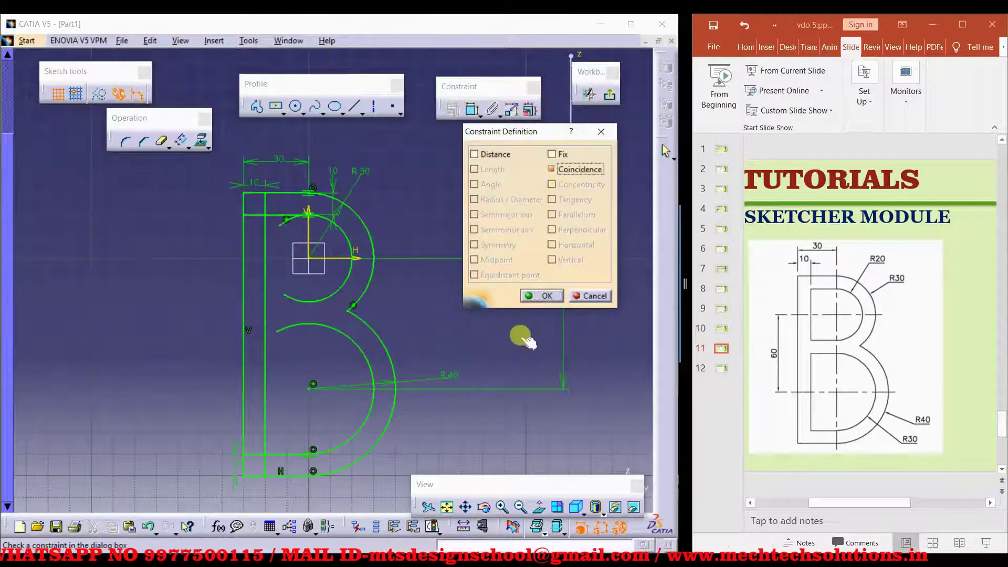
{"action": "left_click", "coordinate": [545, 295]}
- Add a coincidence constraint on the other inner arc endpoint
{"action": "left_click", "coordinate": [306, 215], "text": "ctrl"}
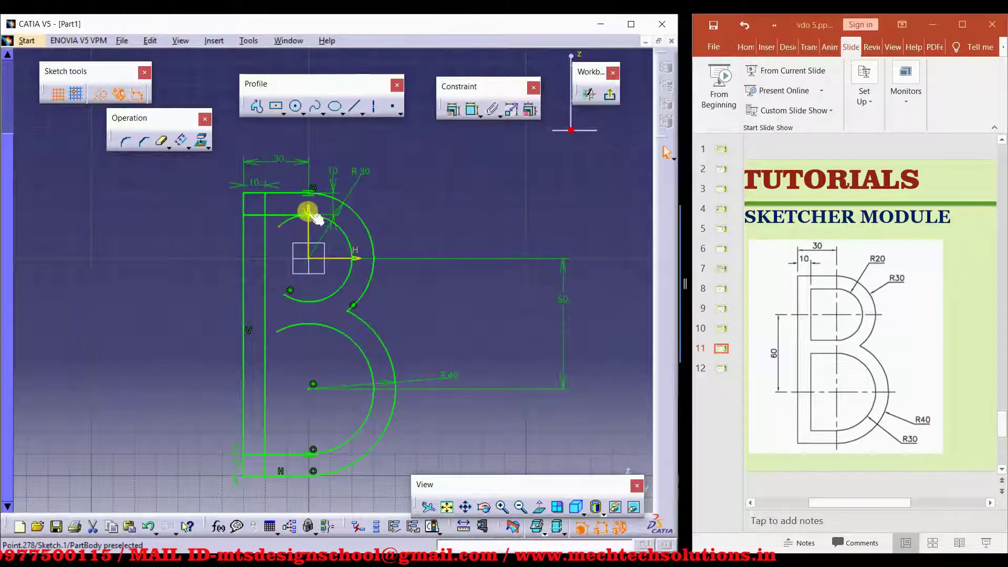
{"action": "left_click", "coordinate": [455, 110]}
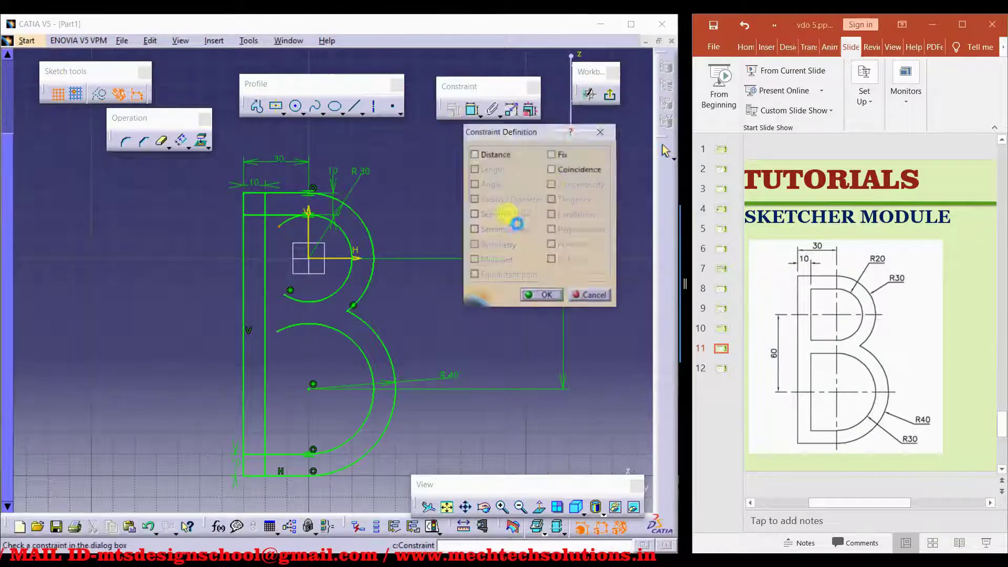
{"action": "left_click", "coordinate": [540, 296]}
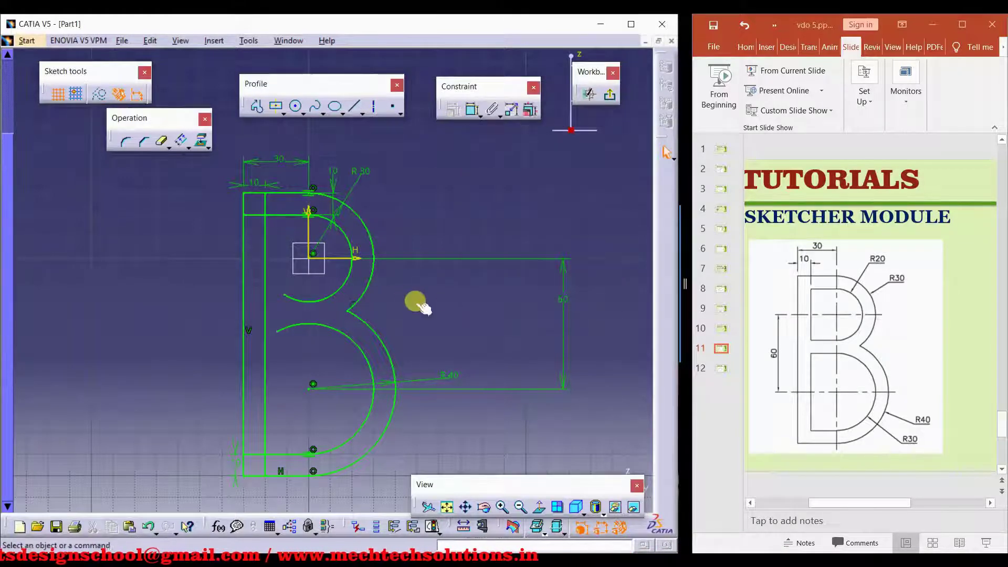
- Draw two short horizontal lines from the inner left line to the upper and lower inner arc ends
{"action": "left_click", "coordinate": [355, 109]}
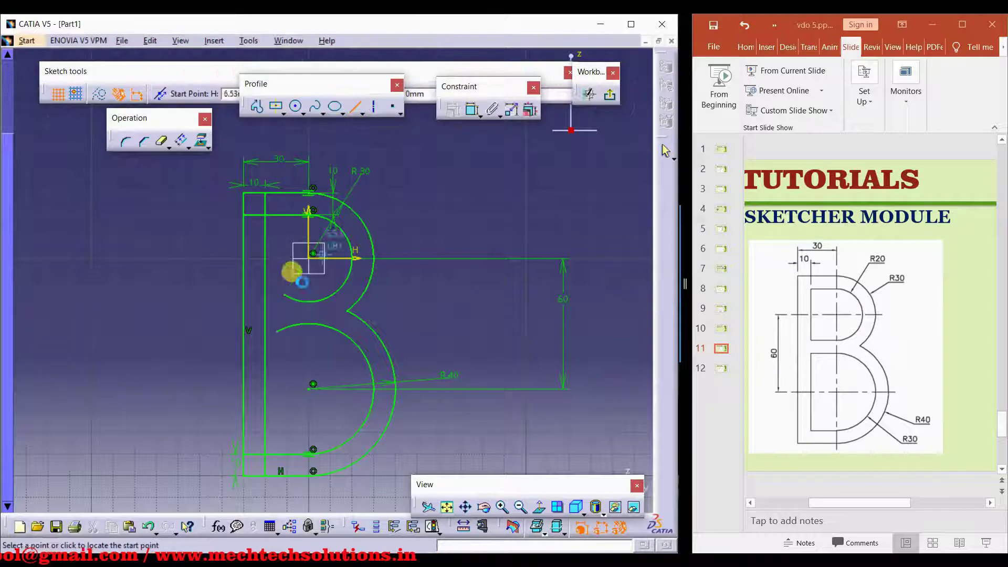
{"action": "left_click", "coordinate": [297, 304]}
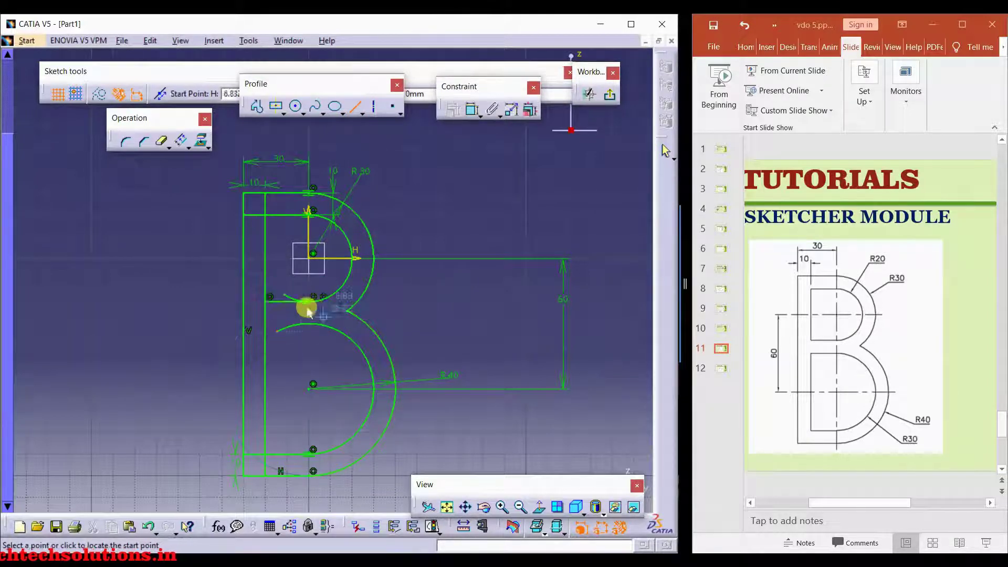
{"action": "left_click", "coordinate": [307, 328]}
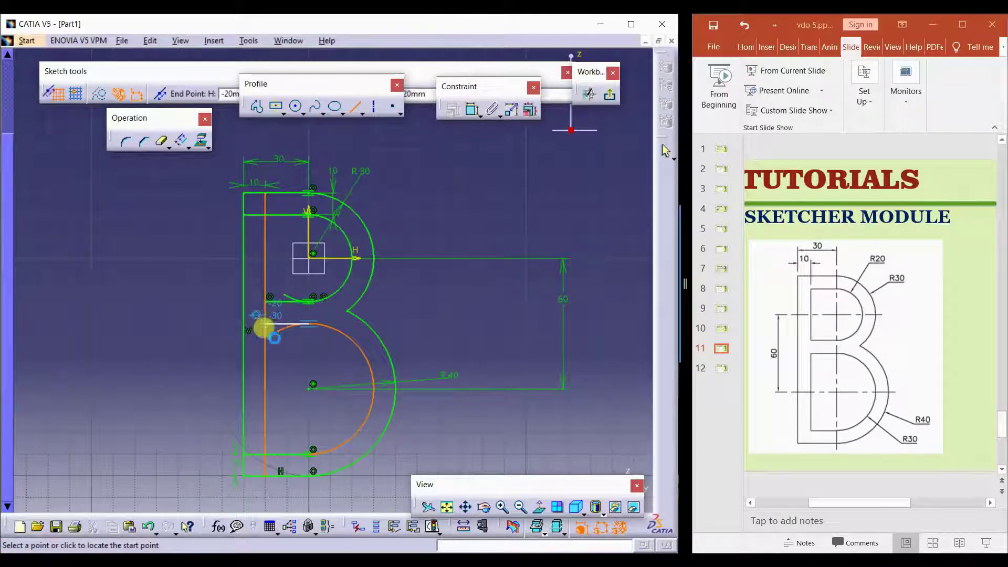
{"action": "key", "text": "Escape"}
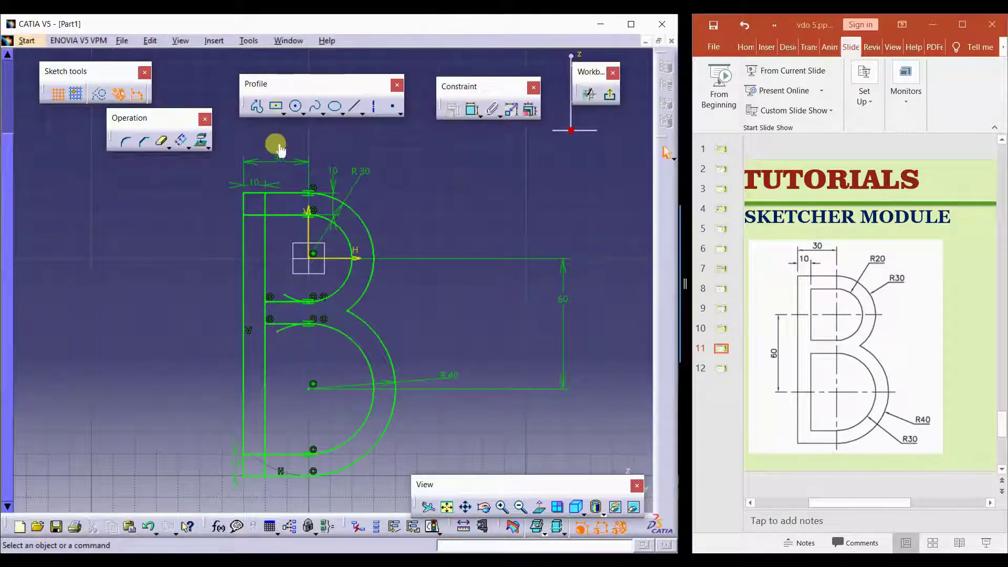
{"action": "left_click", "coordinate": [162, 141]}
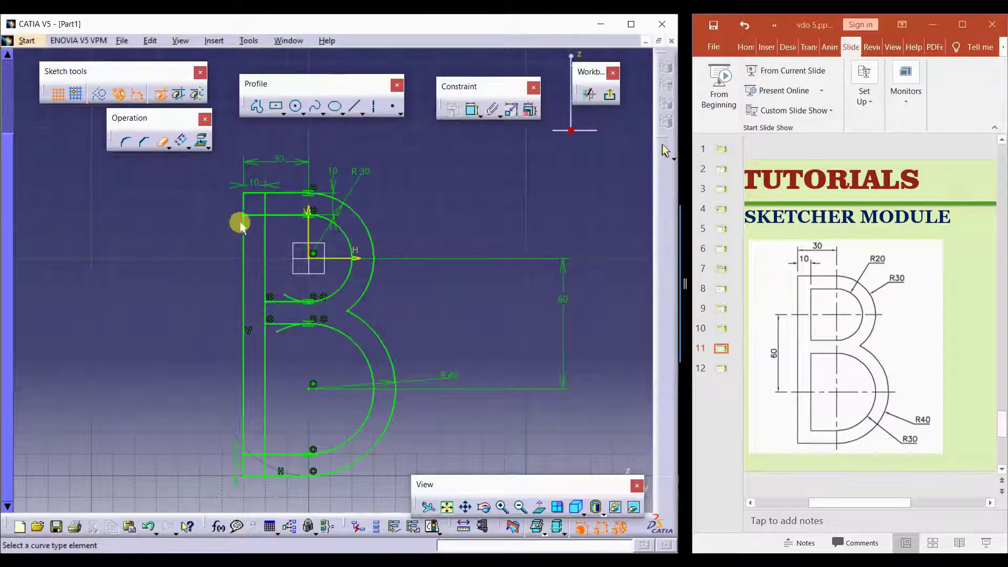
- Quick-trim the three extra inner vertical segments, then window-select the whole B profile
{"action": "left_click", "coordinate": [266, 204]}
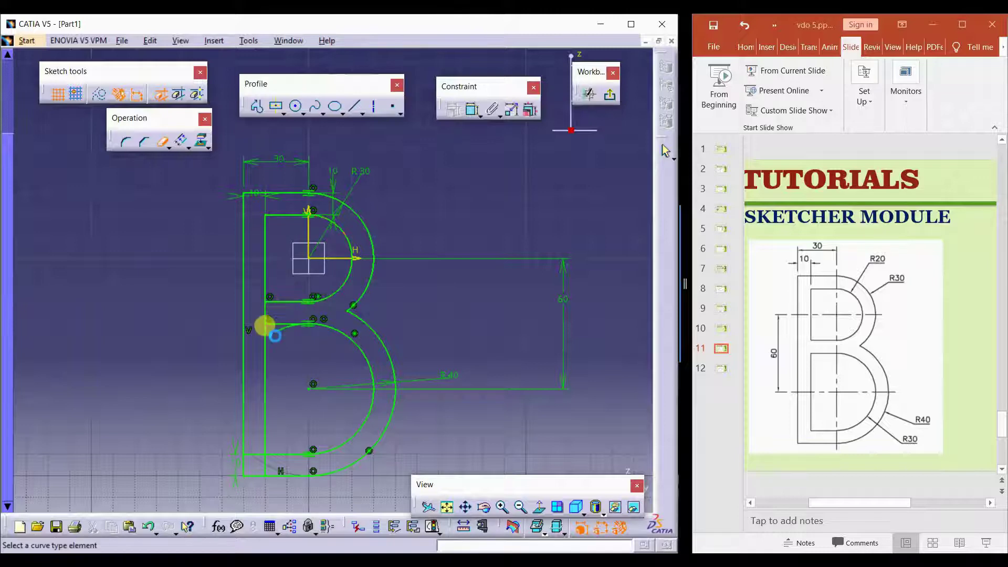
{"action": "left_click", "coordinate": [266, 314]}
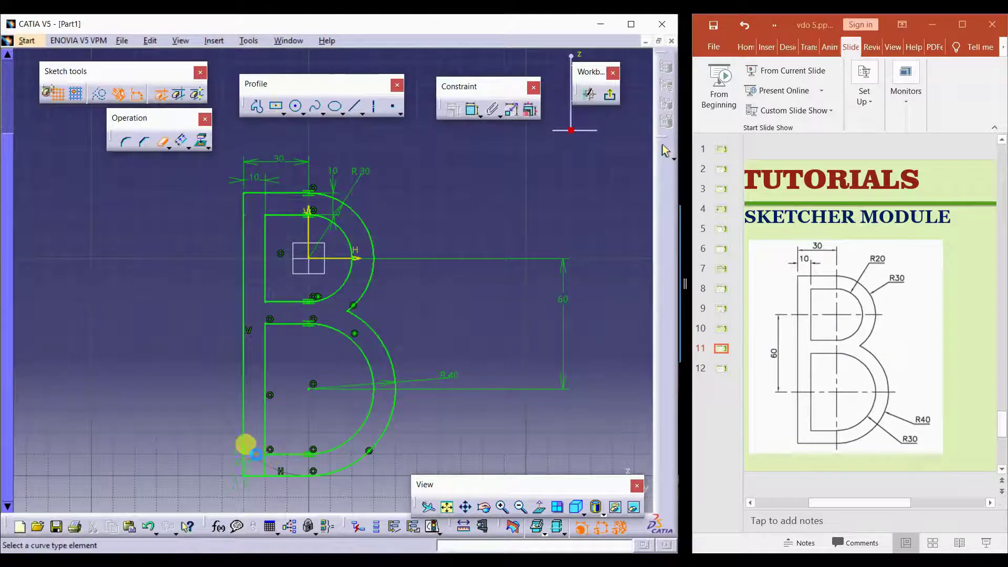
{"action": "left_click", "coordinate": [266, 465]}
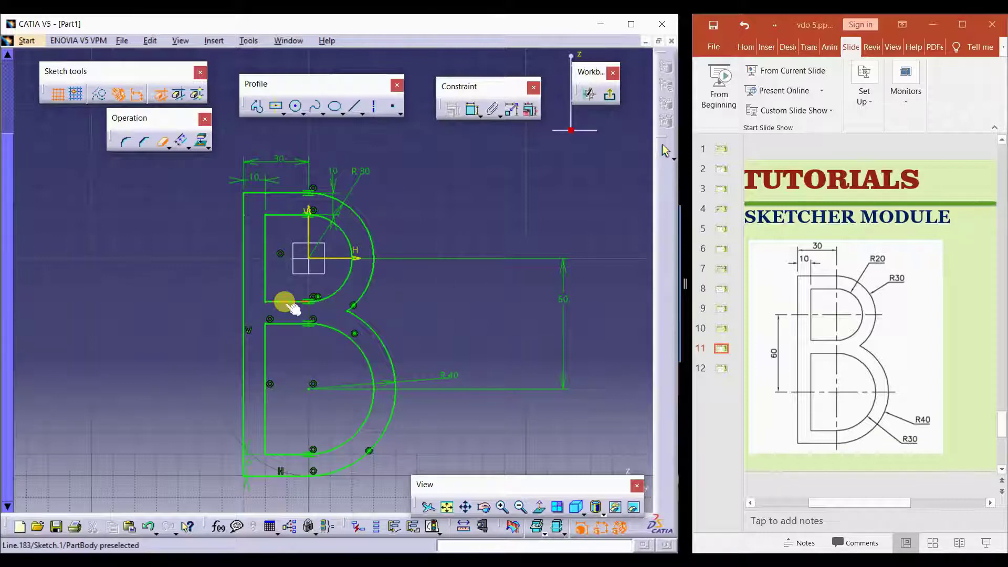
{"action": "left_click", "coordinate": [290, 305]}
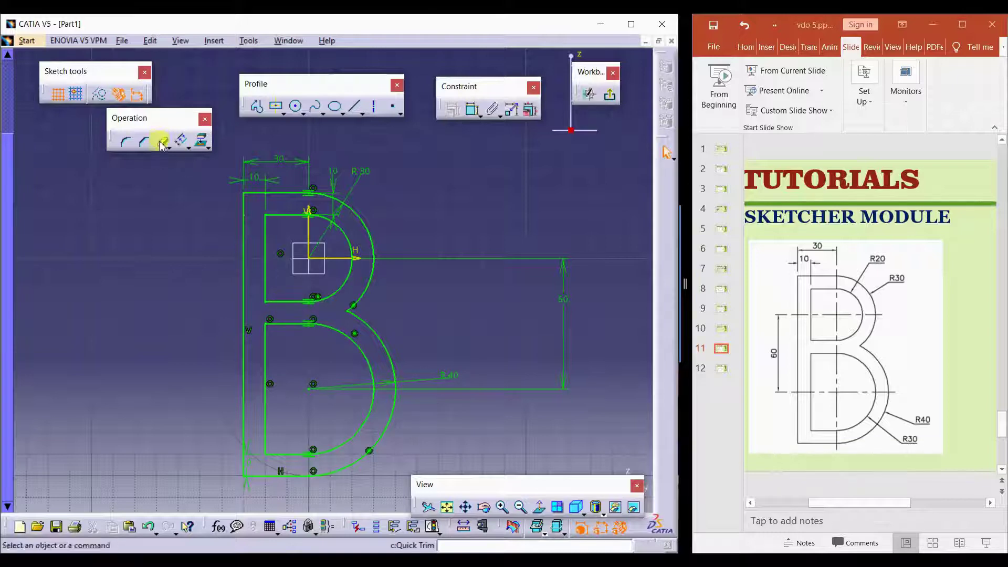
{"action": "middle_click_drag", "start_coordinate": [400, 276], "coordinate": [401, 299], "text": "ctrl"}
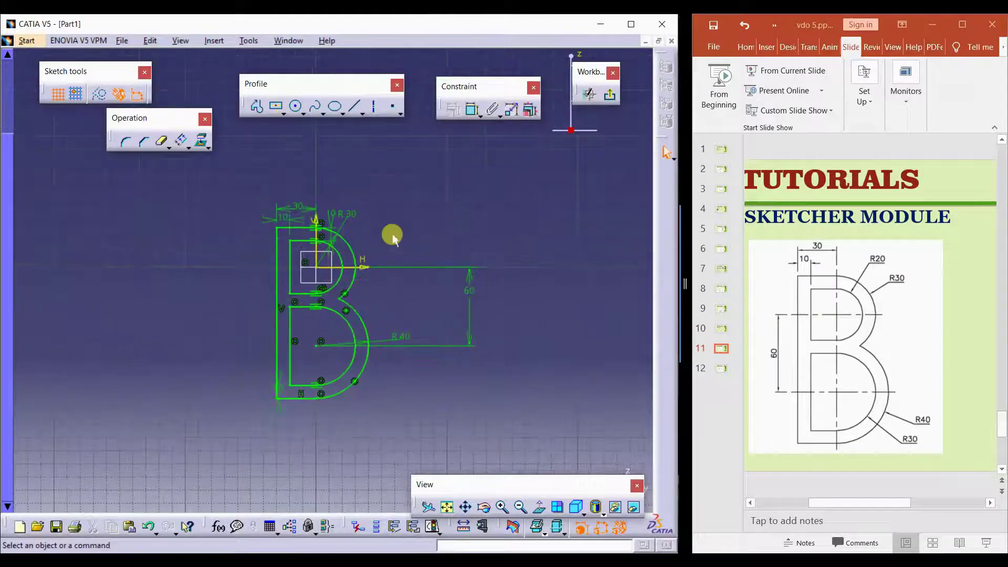
{"action": "left_click_drag", "start_coordinate": [319, 342], "coordinate": [232, 450]}
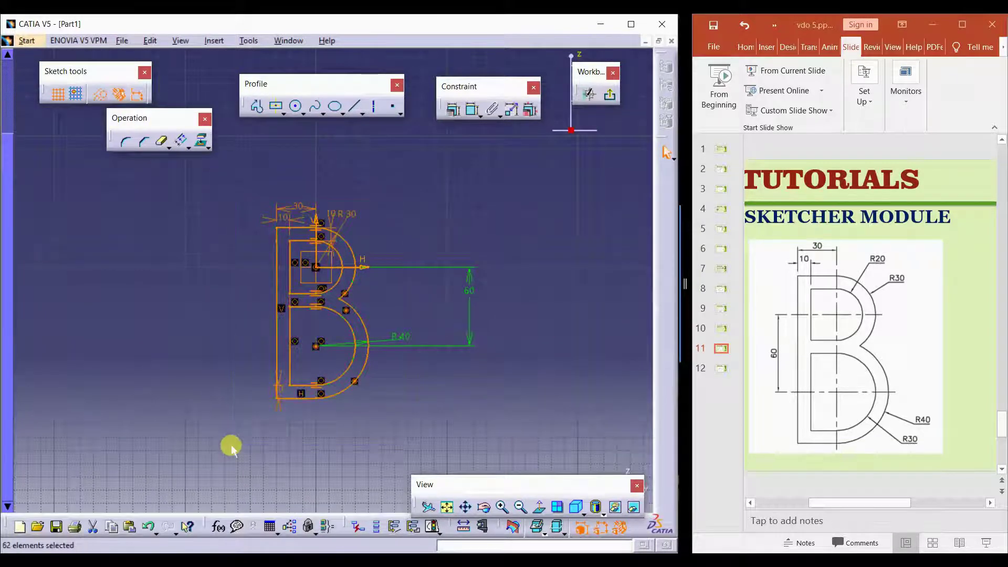
- Delete the selected B profile and look at the bracket drawing on the next slide
{"action": "key", "text": "Delete"}
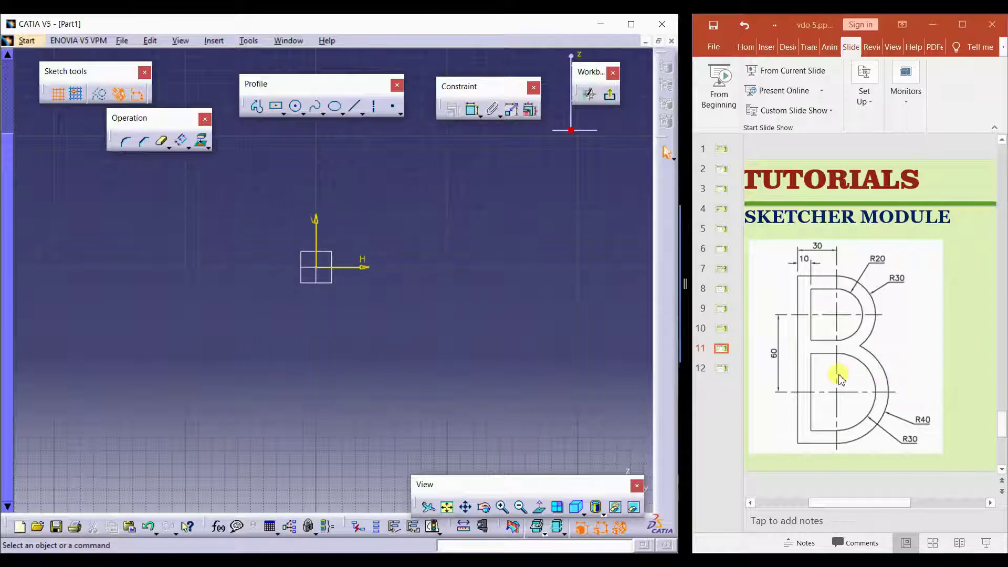
{"action": "scroll", "coordinate": [834, 370], "scroll_direction": "down", "scroll_amount": 1}
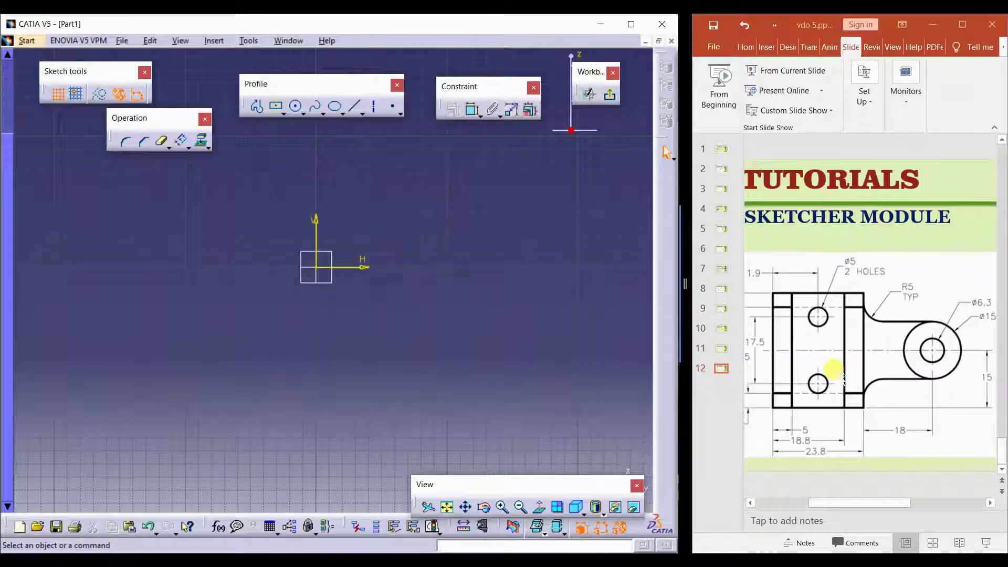
{"action": "left_click", "coordinate": [858, 506]}
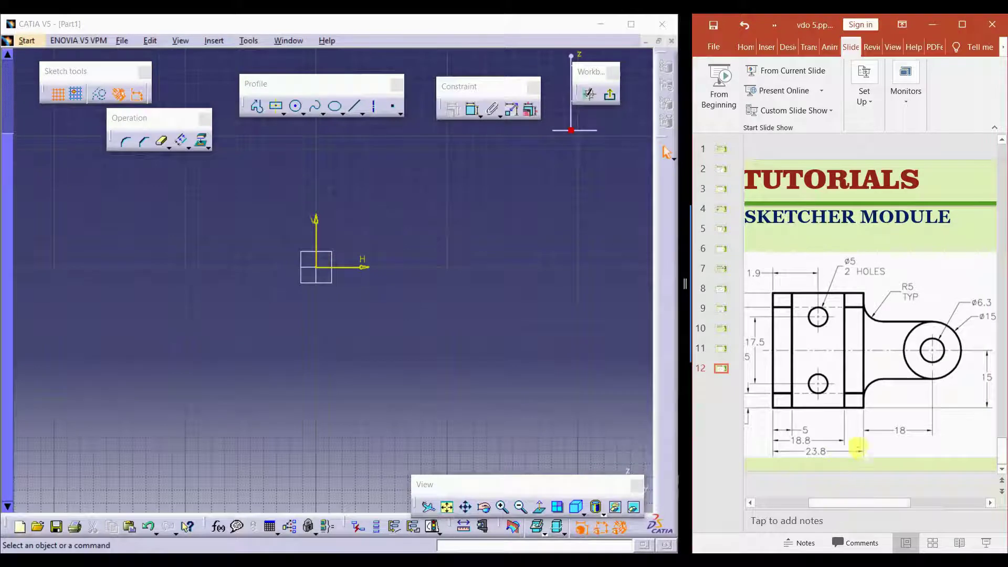
{"action": "scroll", "coordinate": [831, 412], "scroll_direction": "down", "scroll_amount": 2, "text": "ctrl"}
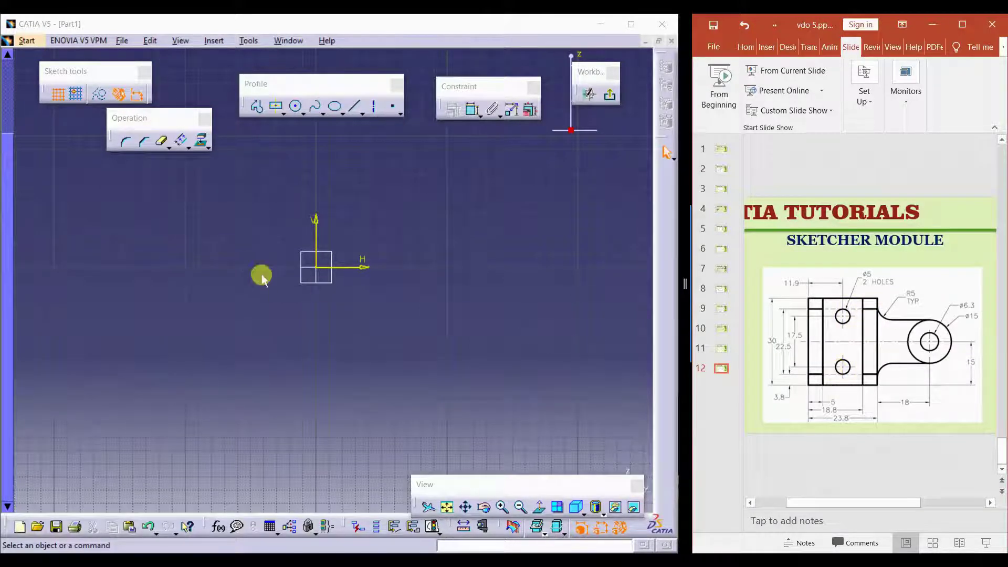
{"action": "right_click", "coordinate": [304, 275]}
{"action": "key", "text": "Escape"}
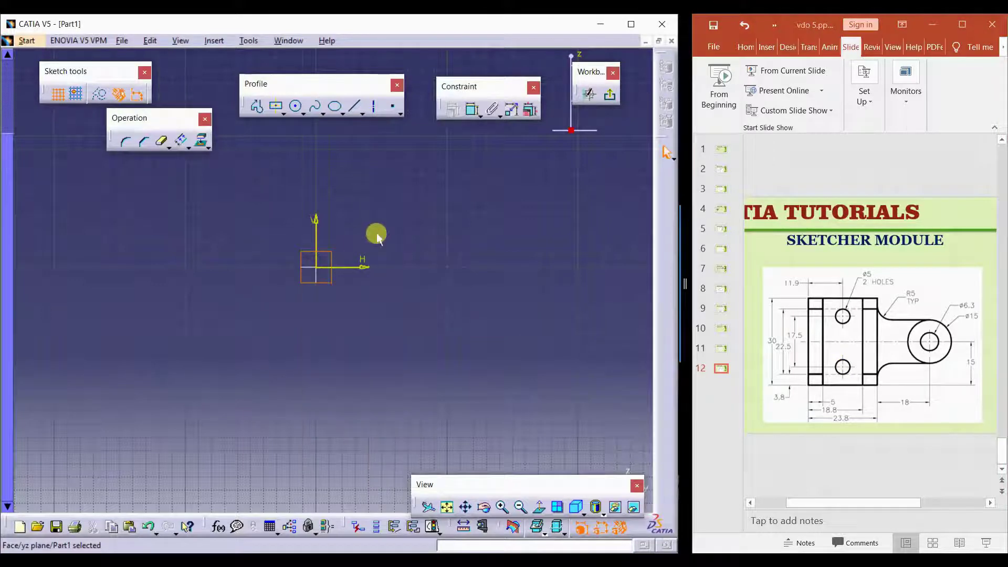
{"action": "left_click", "coordinate": [370, 235]}
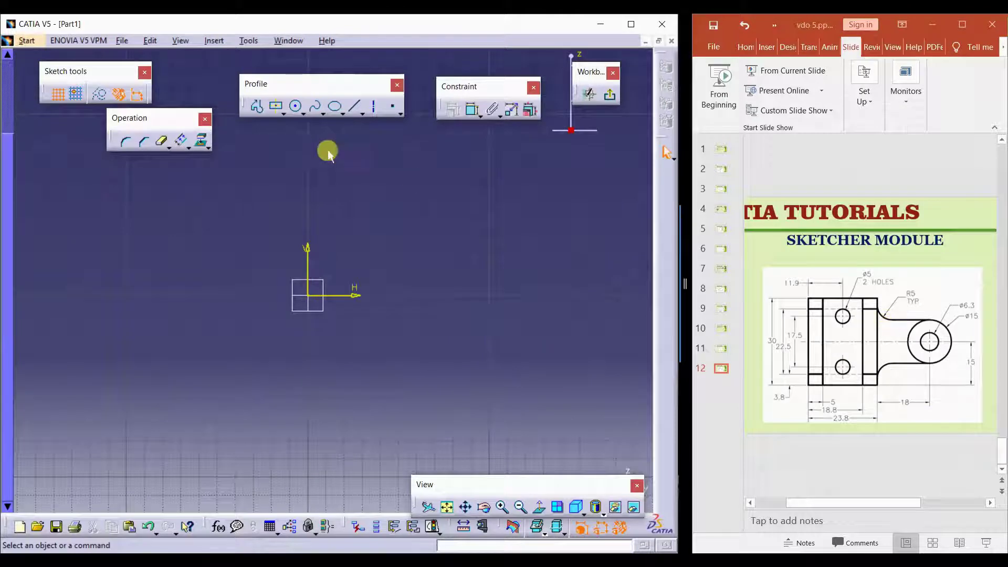
- Draw a centered rectangle with its centre on the sketch origin
{"action": "left_click", "coordinate": [283, 112]}
{"action": "left_click", "coordinate": [270, 124]}
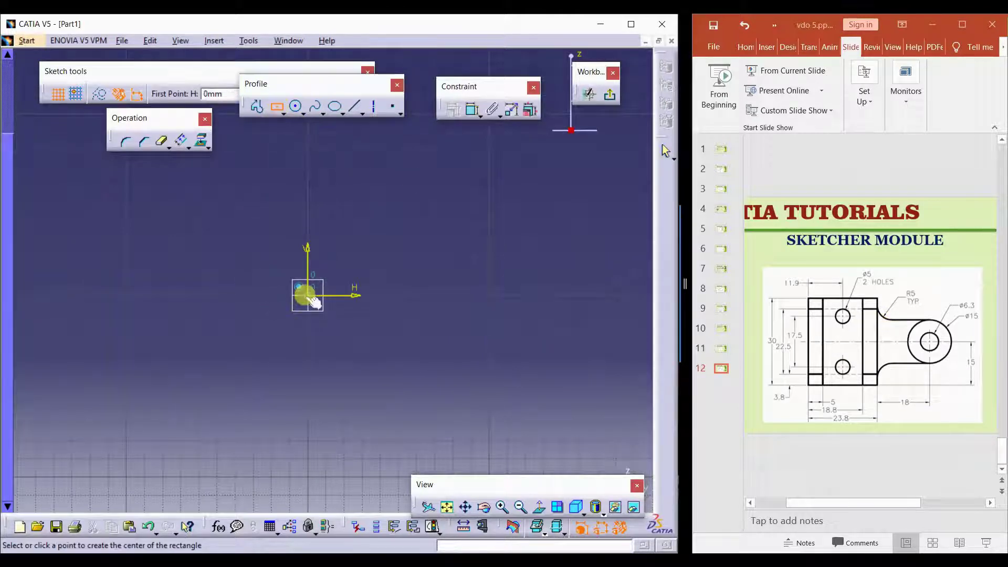
{"action": "left_click", "coordinate": [309, 295]}
{"action": "left_click", "coordinate": [363, 218]}
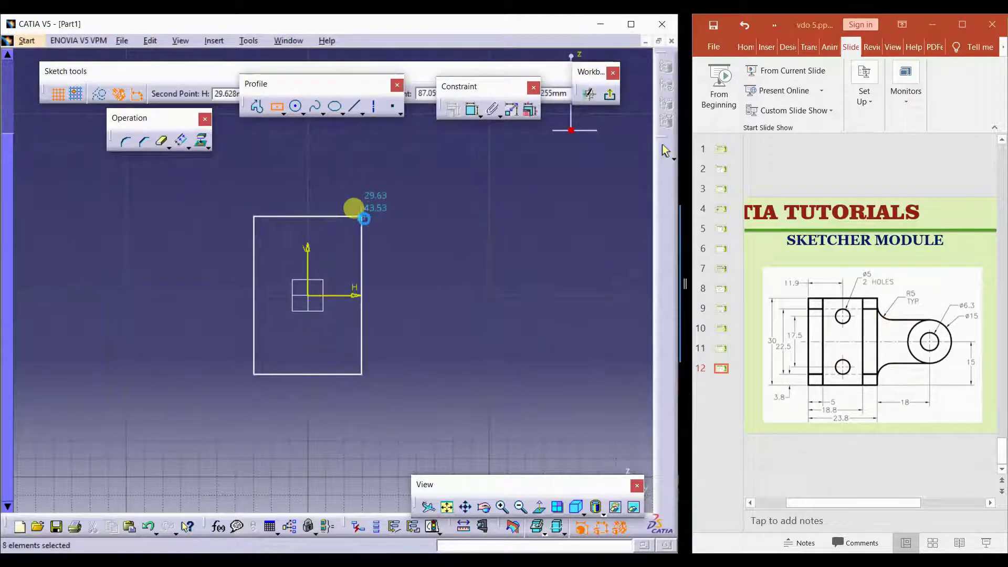
{"action": "left_click", "coordinate": [433, 237]}
- Dimension the rectangle 30 mm tall on the left edge and 23.8 mm wide on the top
{"action": "left_click", "coordinate": [473, 110]}
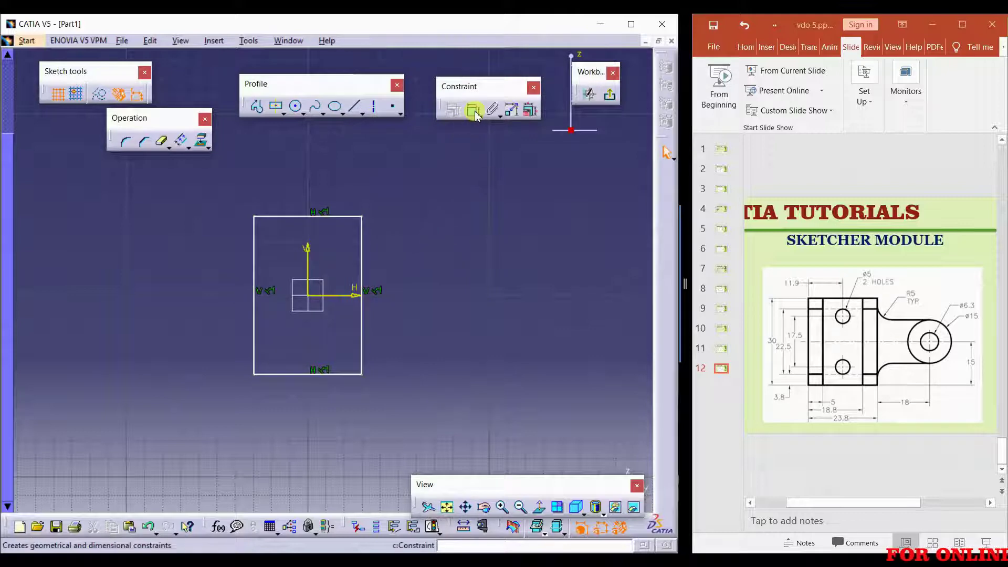
{"action": "left_click", "coordinate": [255, 254]}
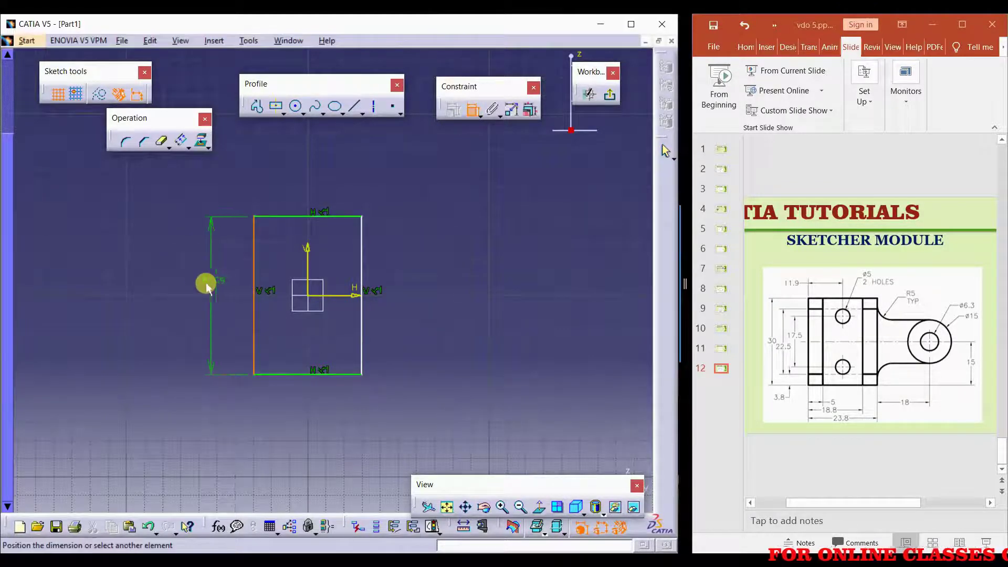
{"action": "left_click", "coordinate": [205, 271]}
{"action": "double_click", "coordinate": [207, 275]}
{"action": "type", "text": "30"}
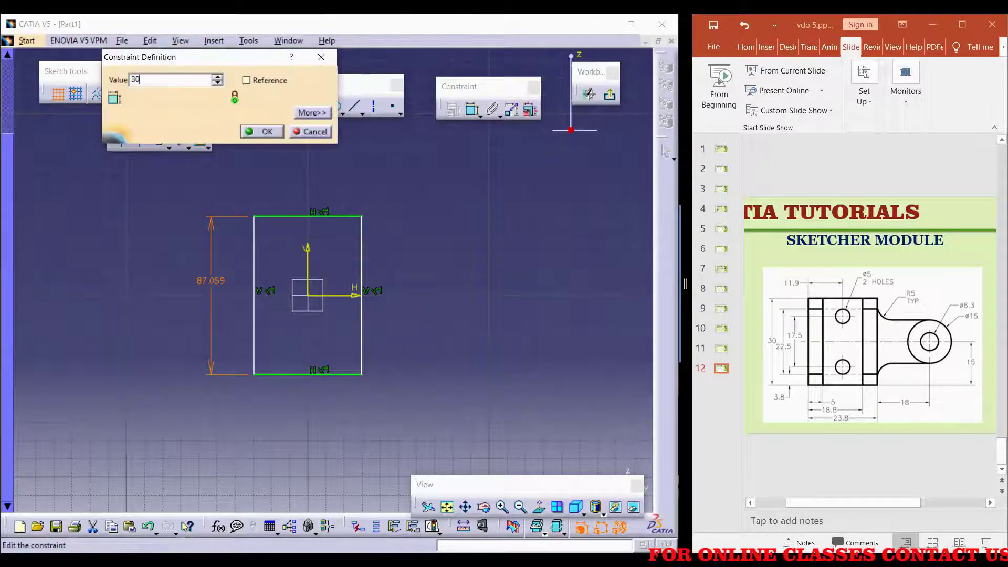
{"action": "key", "text": "Return"}
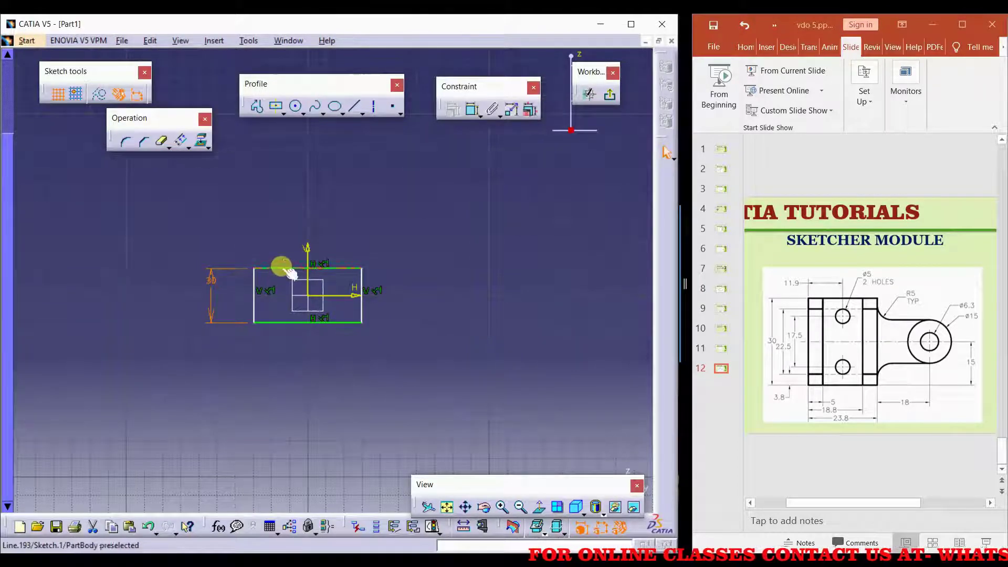
{"action": "left_click", "coordinate": [286, 269]}
{"action": "left_click", "coordinate": [473, 110]}
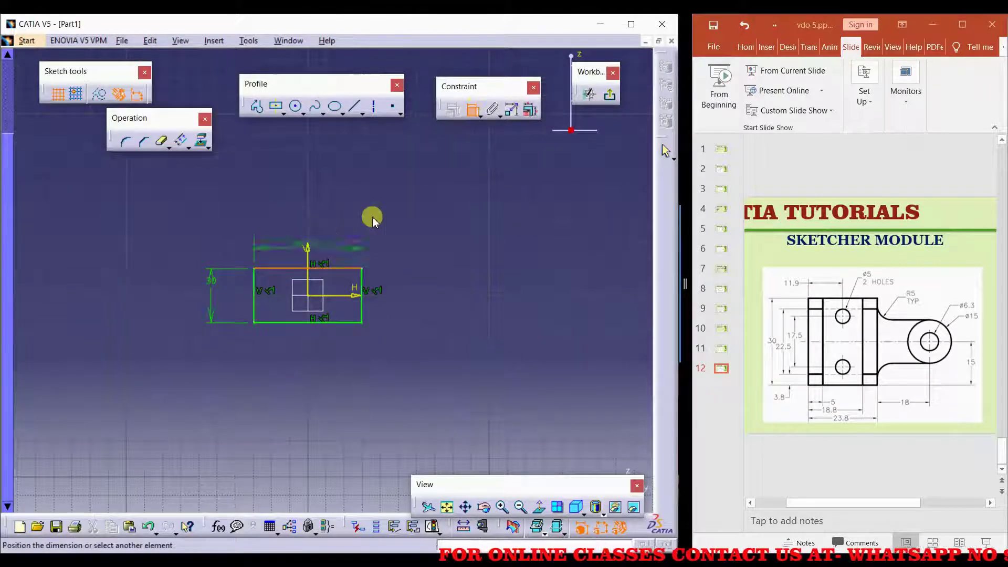
{"action": "left_click", "coordinate": [304, 234]}
{"action": "type", "text": "23.8"}
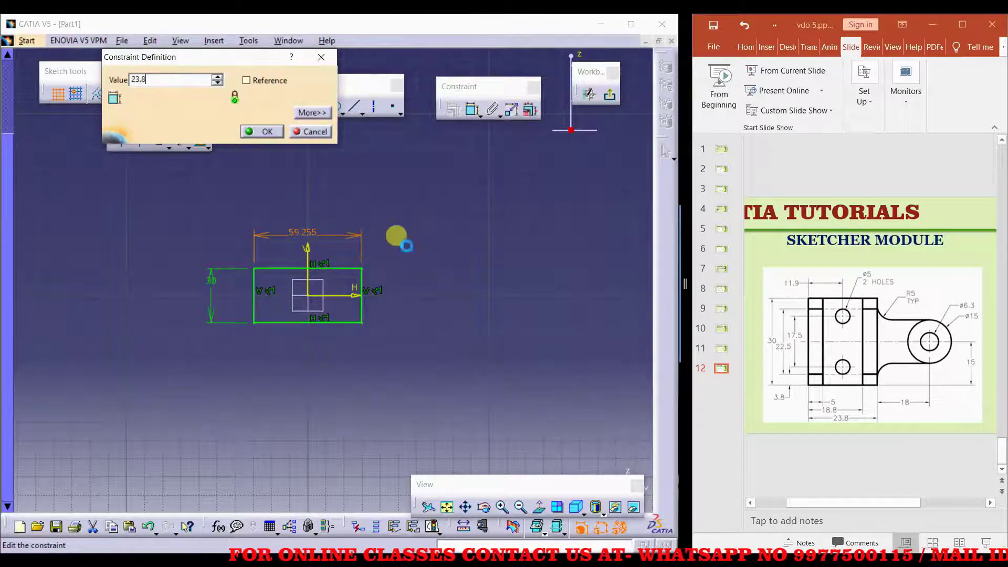
{"action": "key", "text": "Return"}
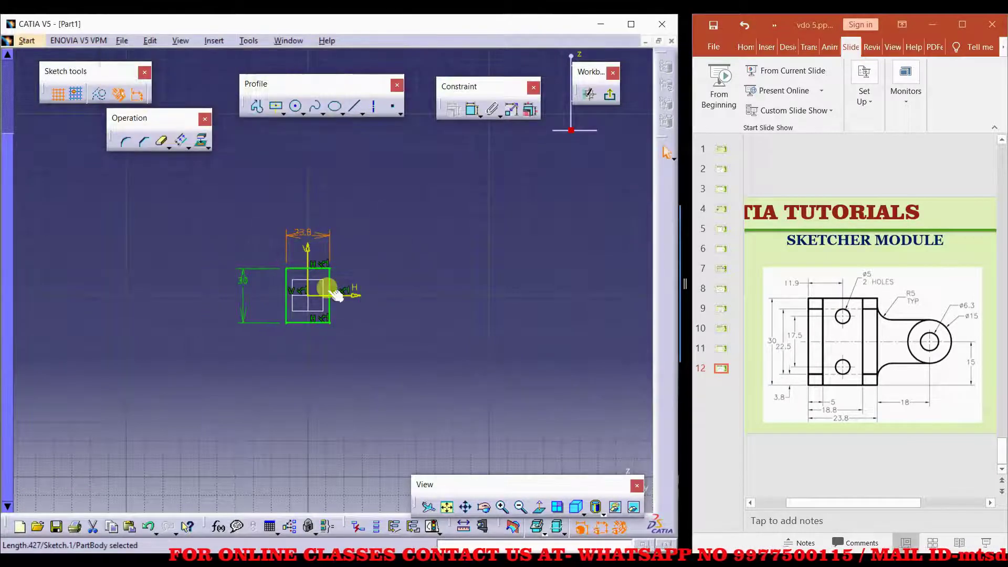
- Move the 30 and 23.8 dimensions close to the rectangle and recentre the view
{"action": "mouse_move", "coordinate": [293, 350]}
{"action": "middle_mouse_down"}
{"action": "mouse_move", "coordinate": [354, 231]}
{"action": "mouse_move", "coordinate": [378, 292]}
{"action": "middle_mouse_up"}
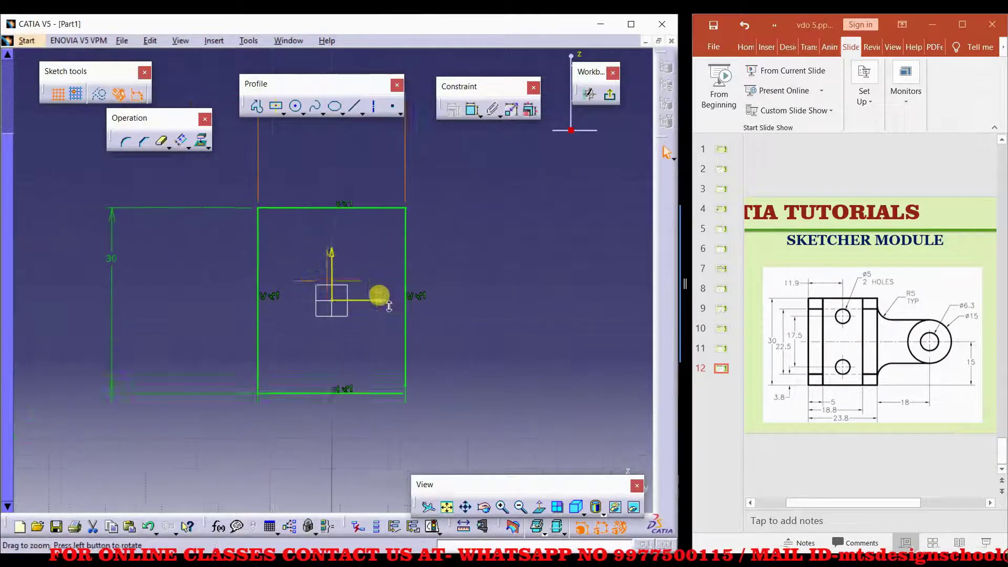
{"action": "left_click", "coordinate": [141, 252]}
{"action": "left_click_drag", "start_coordinate": [139, 231], "coordinate": [236, 252]}
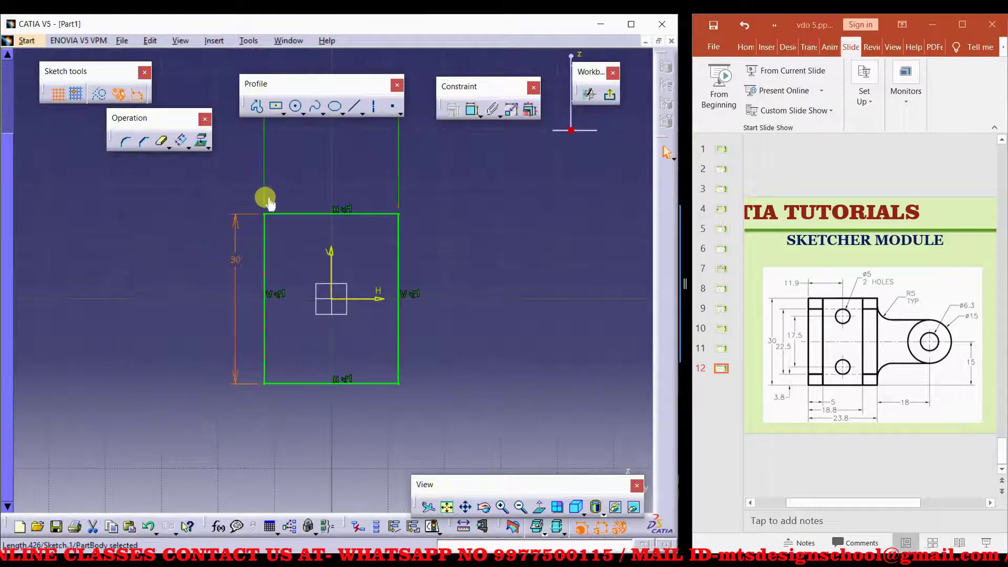
{"action": "left_click_drag", "start_coordinate": [266, 198], "coordinate": [265, 228]}
{"action": "middle_click", "coordinate": [384, 291]}
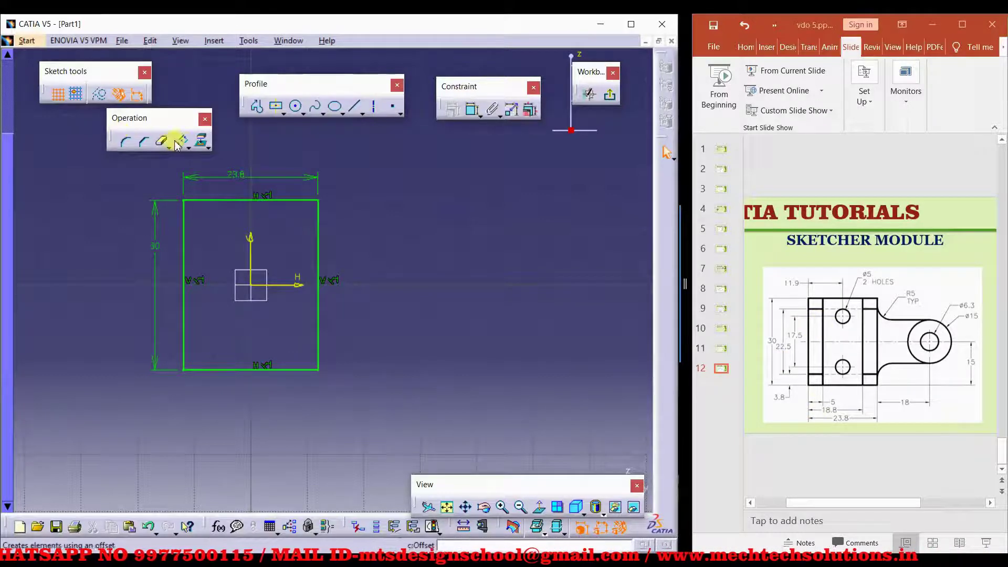
- Offset the rectangle's left and right edges inward
{"action": "left_click", "coordinate": [185, 239]}
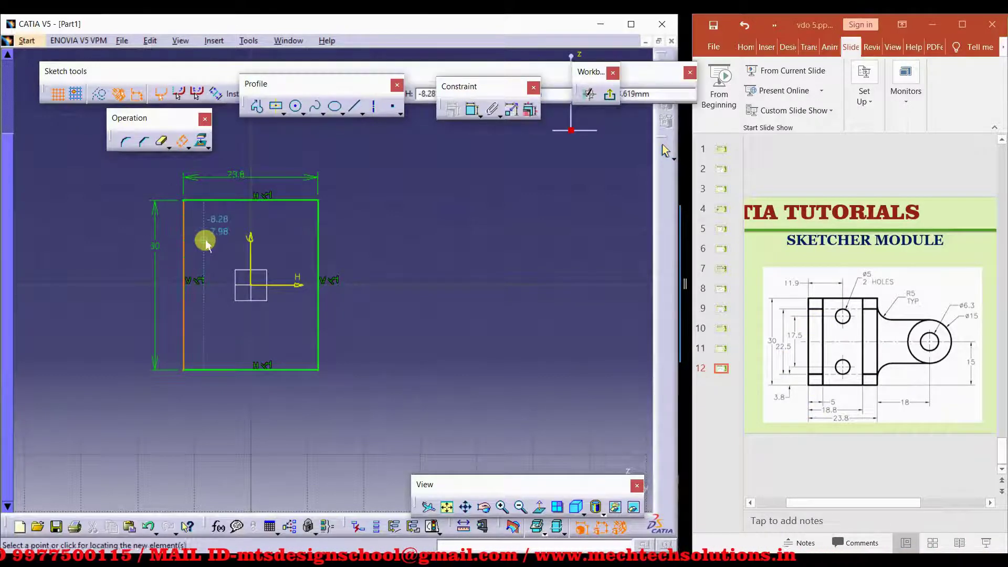
{"action": "left_click", "coordinate": [209, 236]}
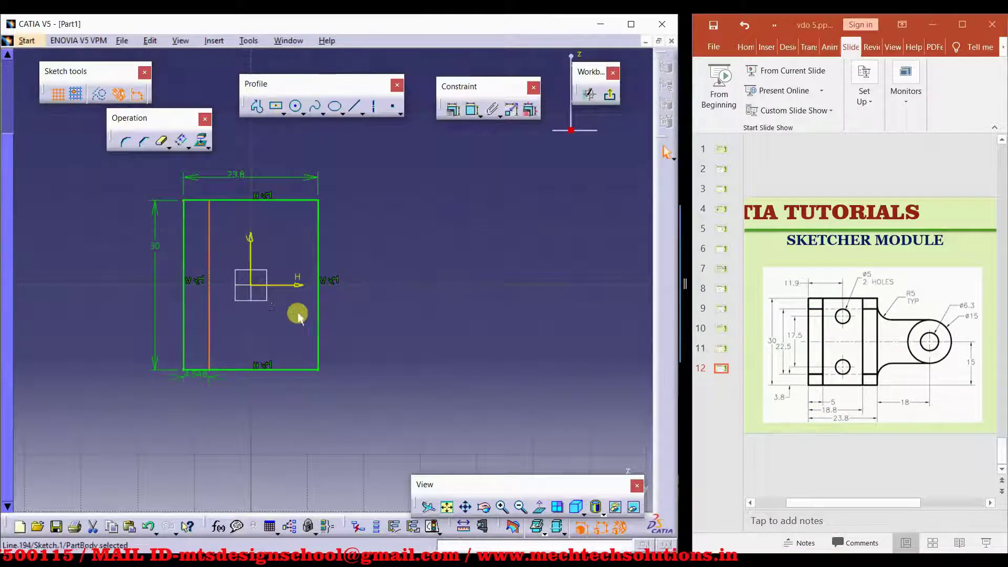
{"action": "left_click", "coordinate": [181, 142]}
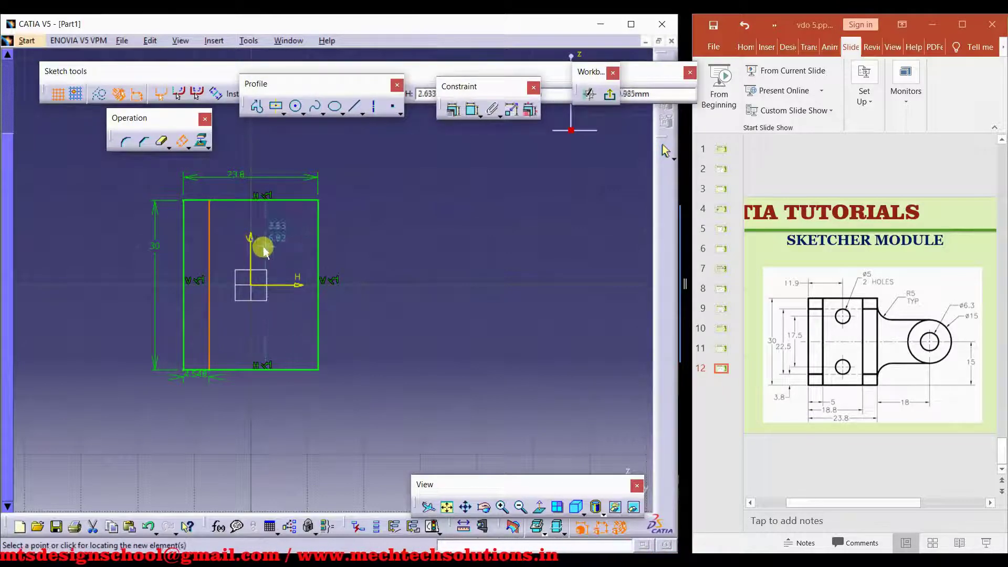
{"action": "left_click", "coordinate": [182, 141]}
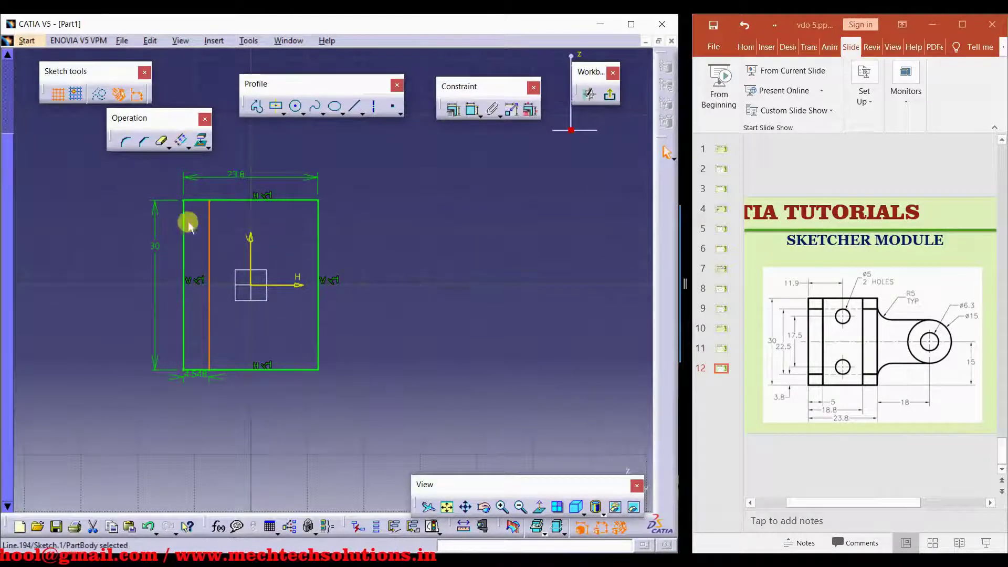
{"action": "left_click", "coordinate": [209, 233]}
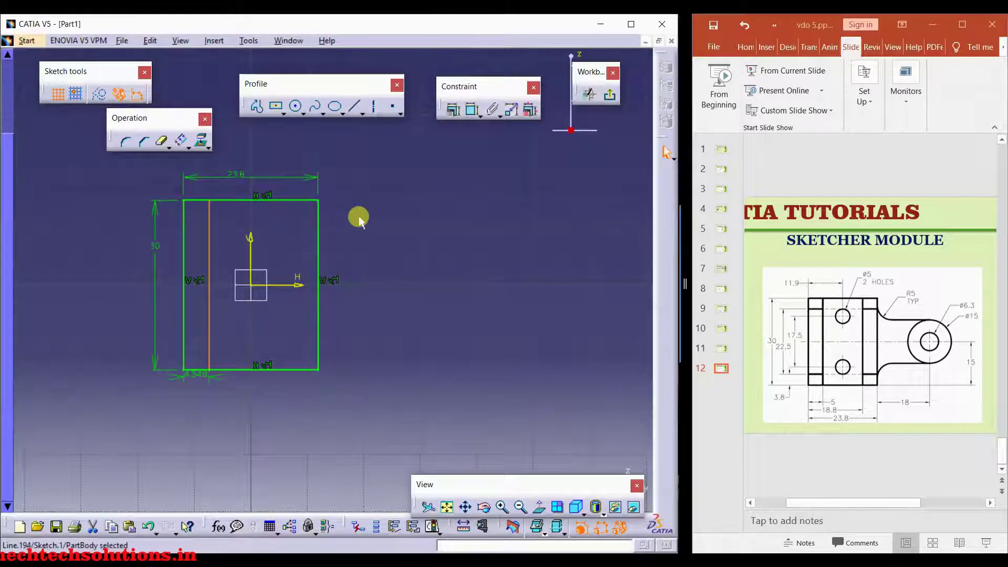
{"action": "left_click", "coordinate": [160, 176]}
{"action": "left_click", "coordinate": [178, 146]}
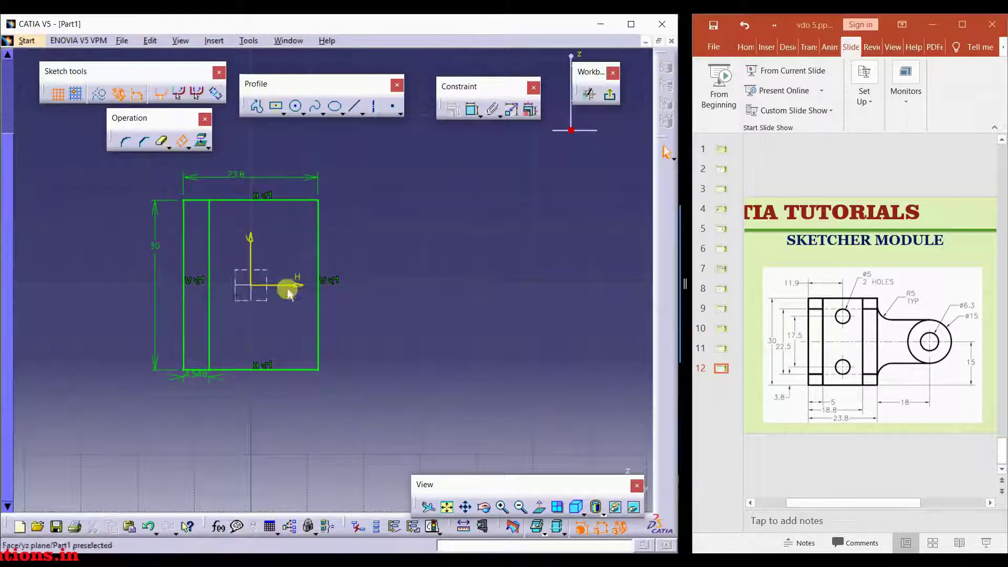
{"action": "left_click", "coordinate": [319, 231]}
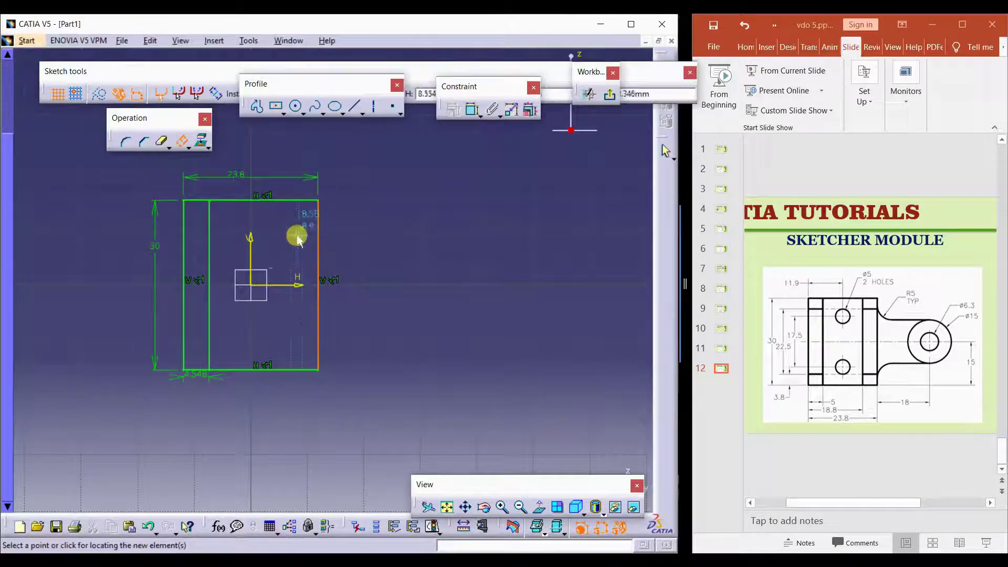
{"action": "left_click", "coordinate": [292, 252]}
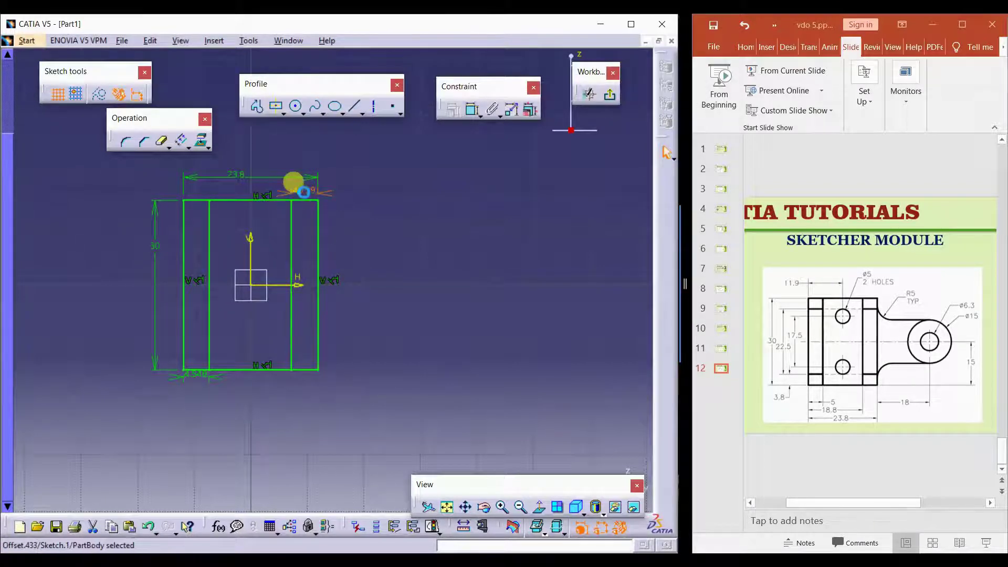
- Set the right and left offset dimensions to 5 mm each
{"action": "double_click", "coordinate": [304, 192]}
{"action": "type", "text": "5"}
{"action": "key", "text": "Return"}
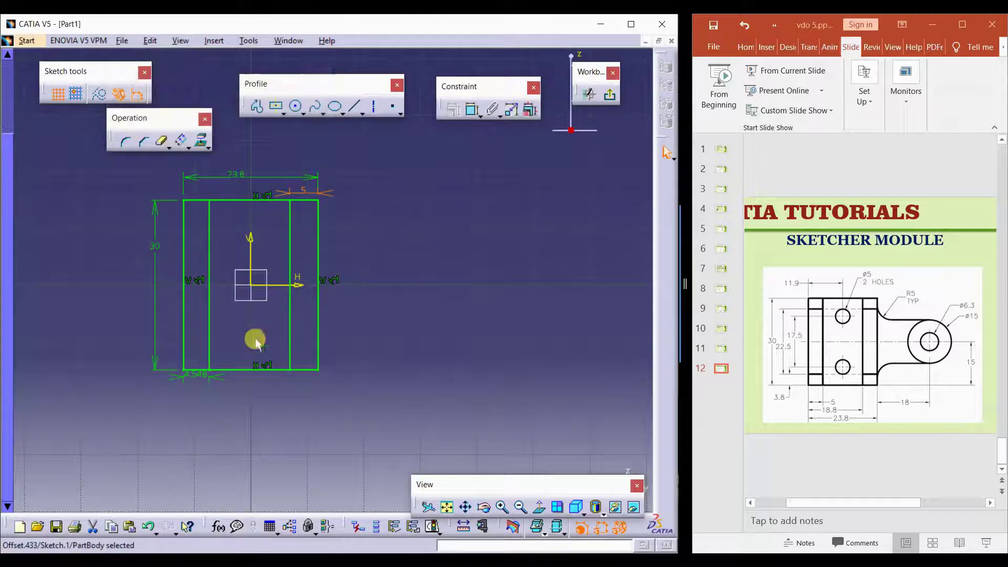
{"action": "left_click_drag", "start_coordinate": [210, 374], "coordinate": [202, 389]}
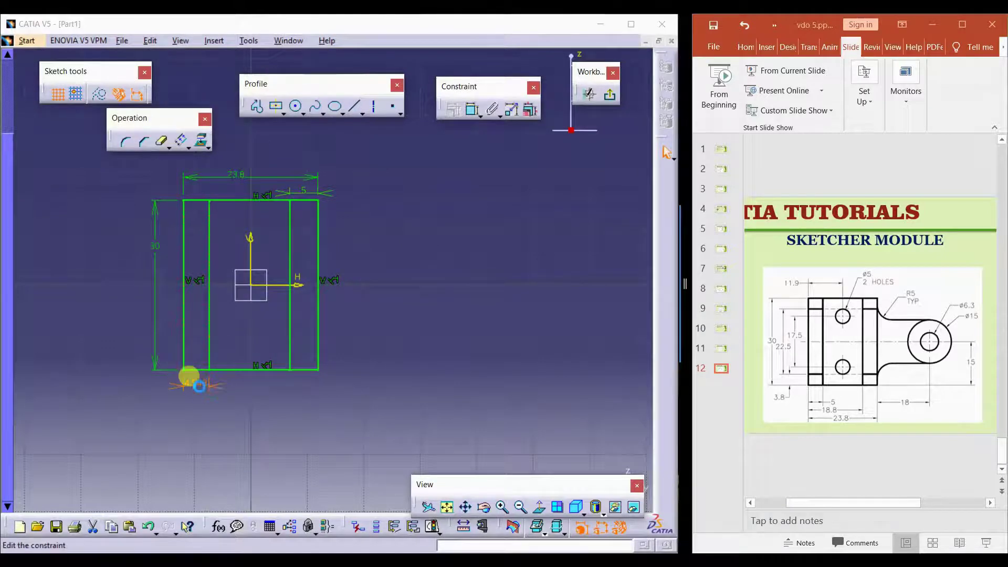
{"action": "double_click", "coordinate": [199, 385]}
{"action": "type", "text": "5mm"}
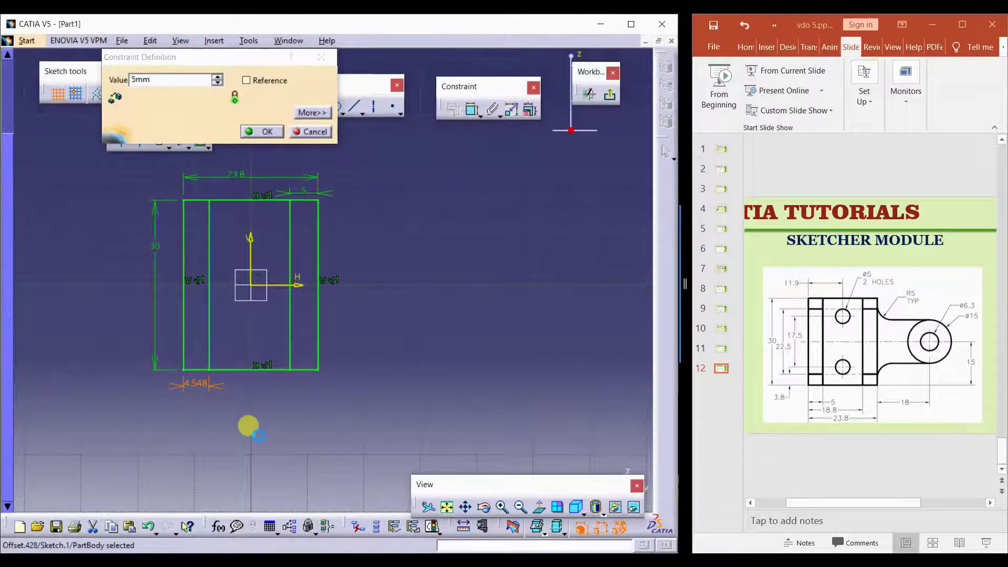
{"action": "key", "text": "Return"}
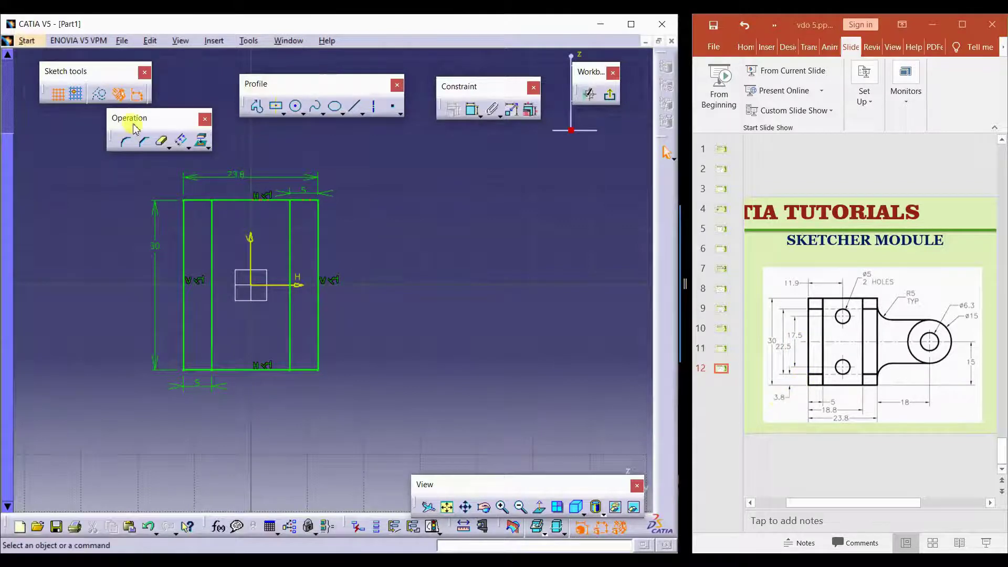
- Offset the rectangle's top and bottom edges inward
{"action": "left_click", "coordinate": [181, 140]}
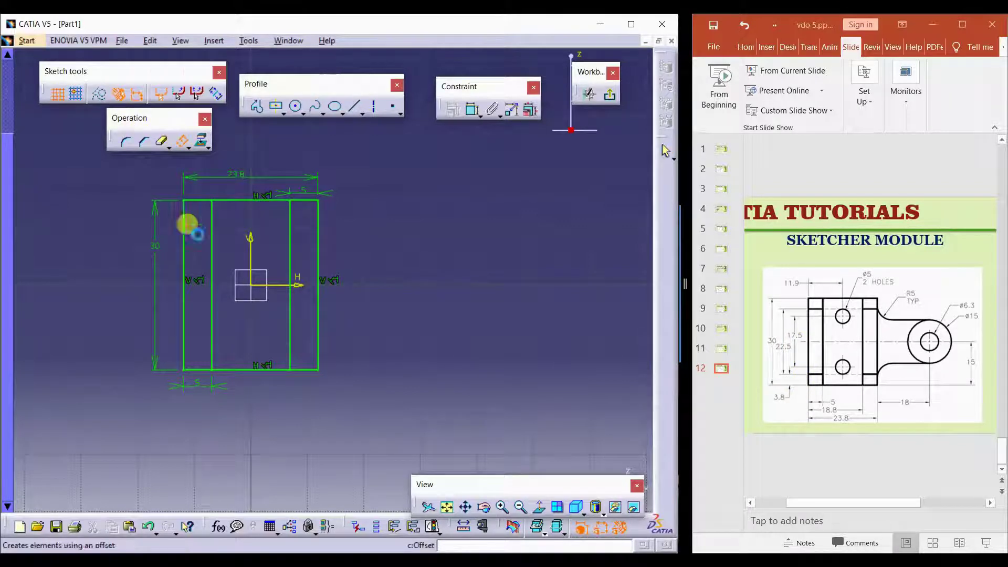
{"action": "left_click", "coordinate": [239, 202]}
{"action": "left_click", "coordinate": [232, 220]}
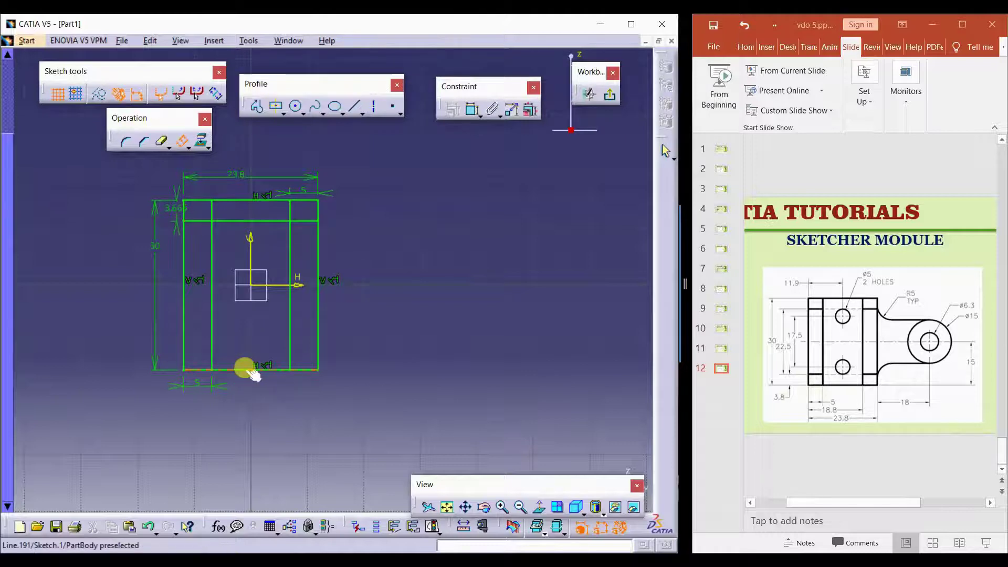
{"action": "left_click", "coordinate": [244, 369]}
{"action": "left_click", "coordinate": [236, 350]}
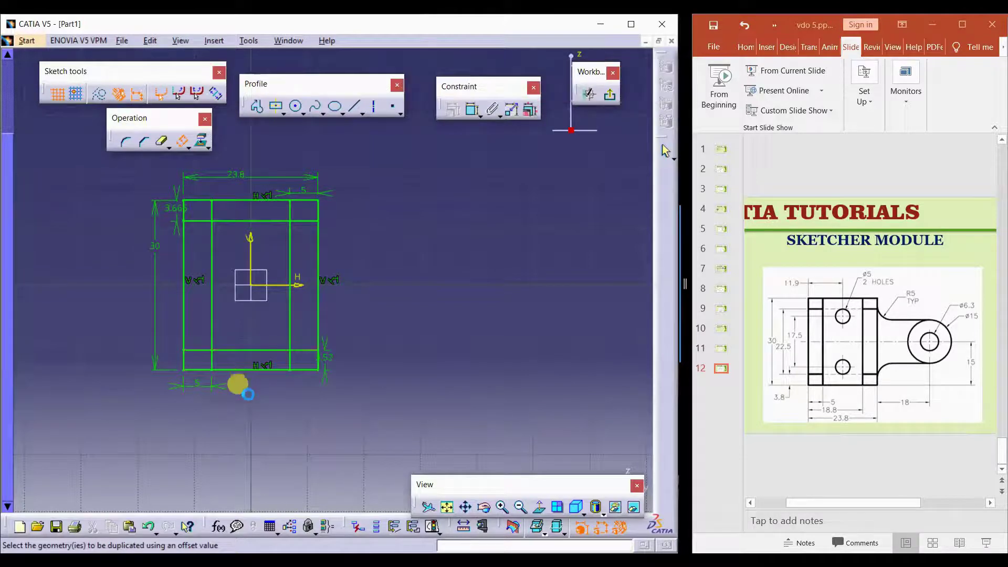
- Set the bottom and top offset dimensions to 3.8 mm each
{"action": "double_click", "coordinate": [328, 357]}
{"action": "type", "text": "3.8"}
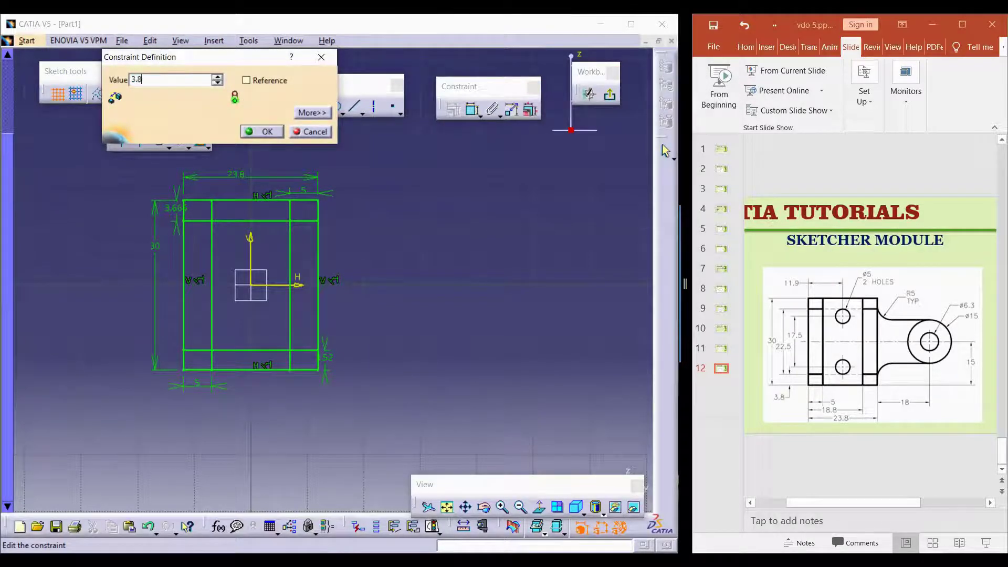
{"action": "key", "text": "Return"}
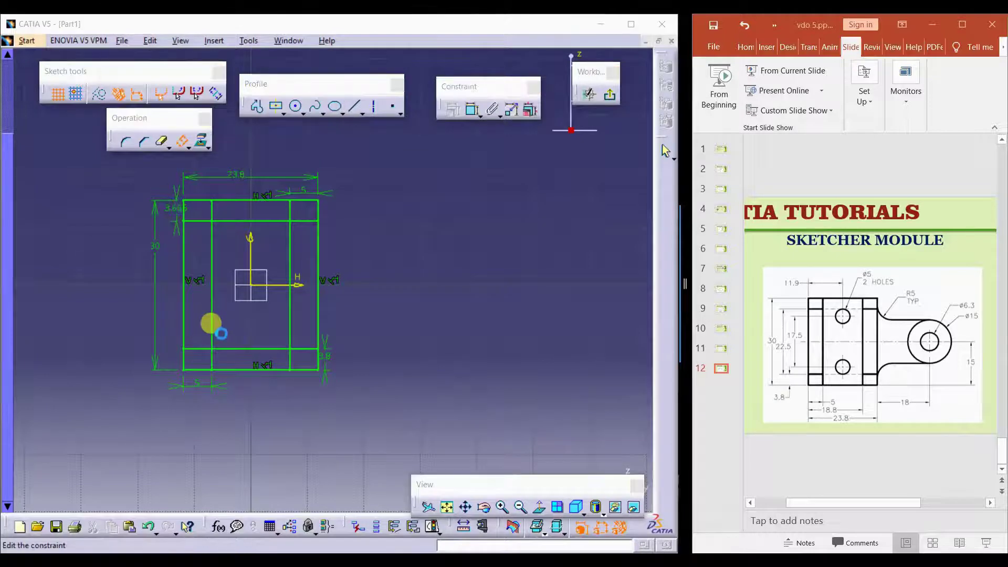
{"action": "double_click", "coordinate": [221, 334]}
{"action": "key", "text": "Return"}
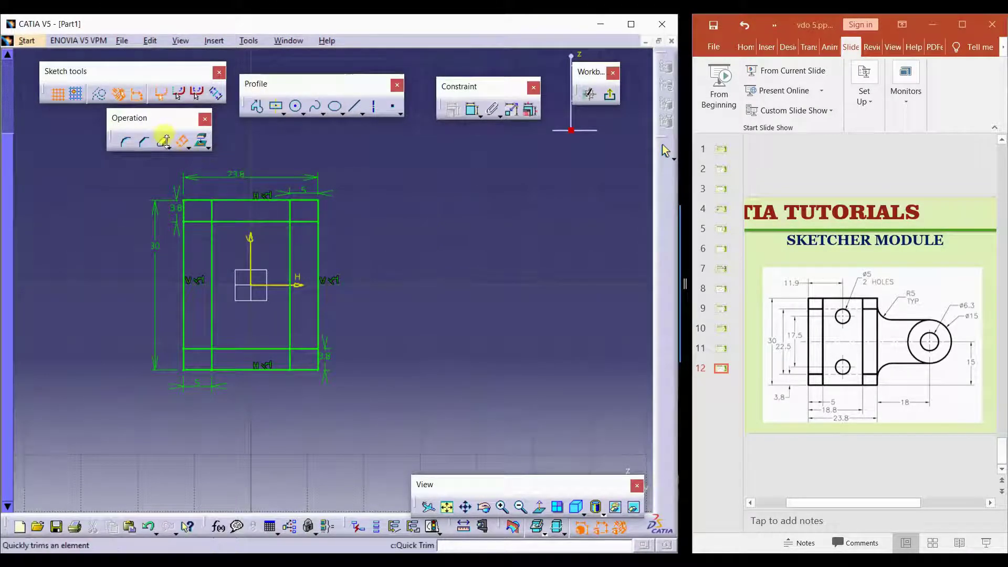
- Trim away the middle of the upper and lower 3.8 inset horizontal lines, keeping only the corner pieces
{"action": "left_click", "coordinate": [233, 224]}
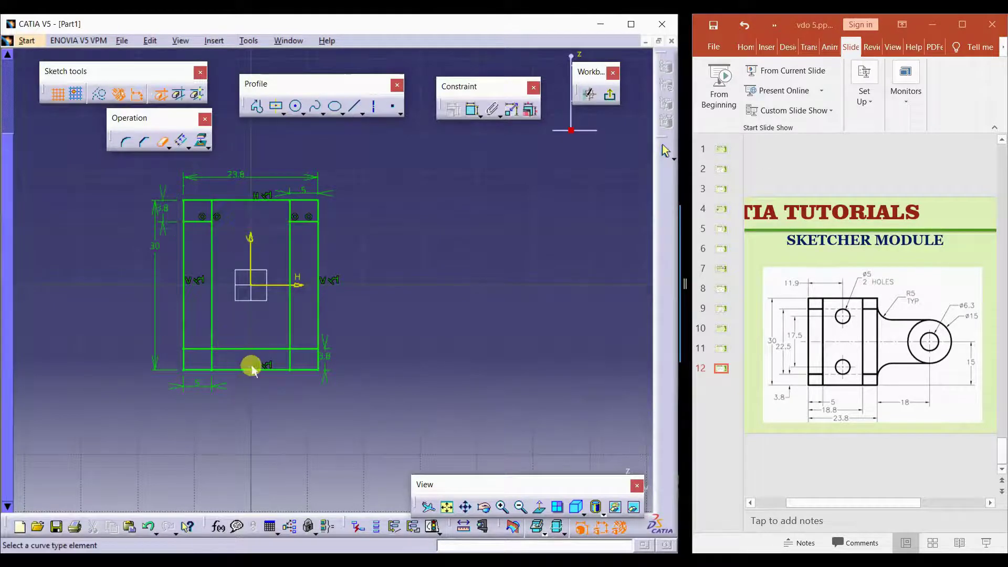
{"action": "left_click", "coordinate": [251, 349]}
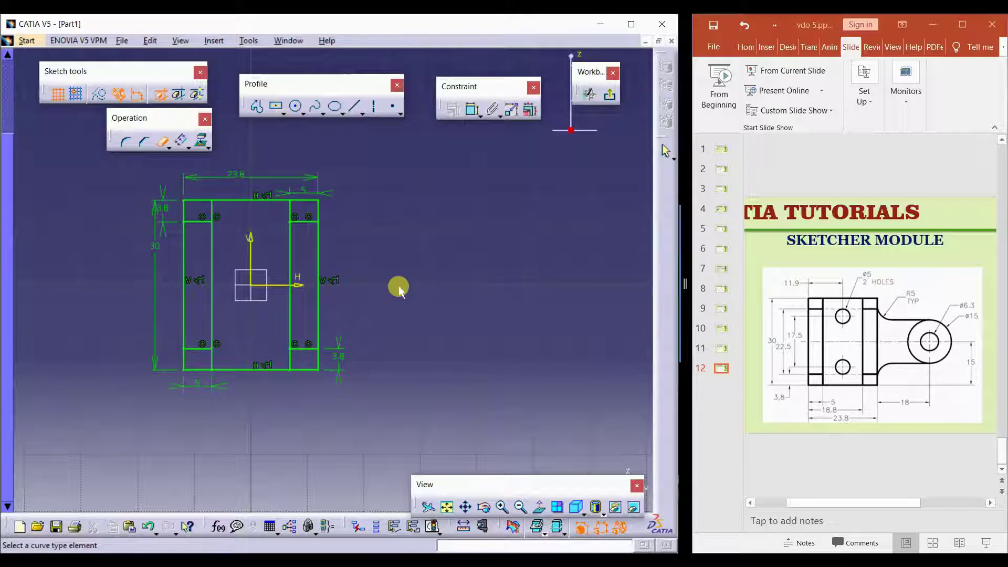
{"action": "left_click", "coordinate": [166, 143]}
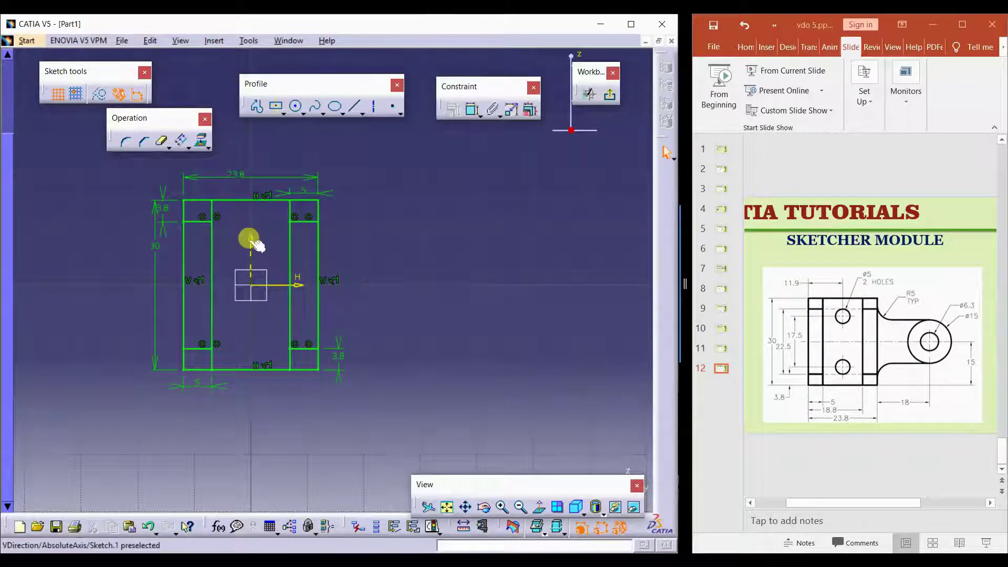
- Draw a circle on the vertical axis above the origin and give it a 5 mm diameter dimension
{"action": "left_click", "coordinate": [296, 107]}
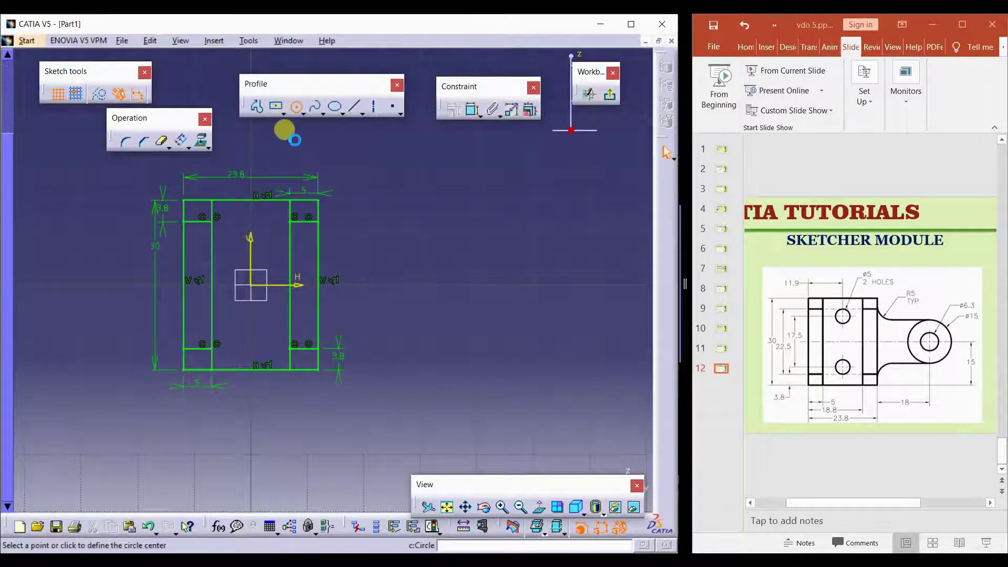
{"action": "left_click", "coordinate": [250, 244]}
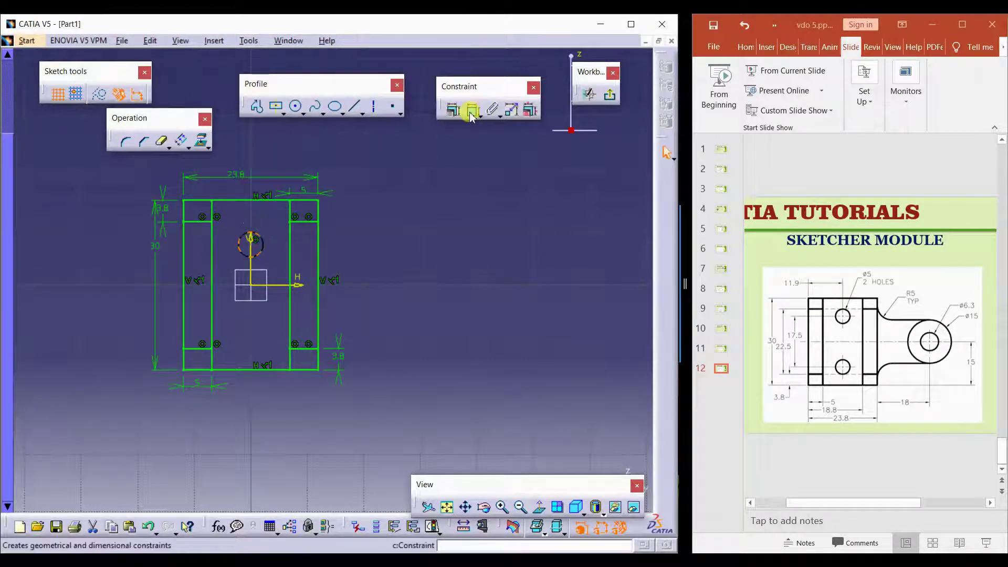
{"action": "left_click", "coordinate": [254, 233]}
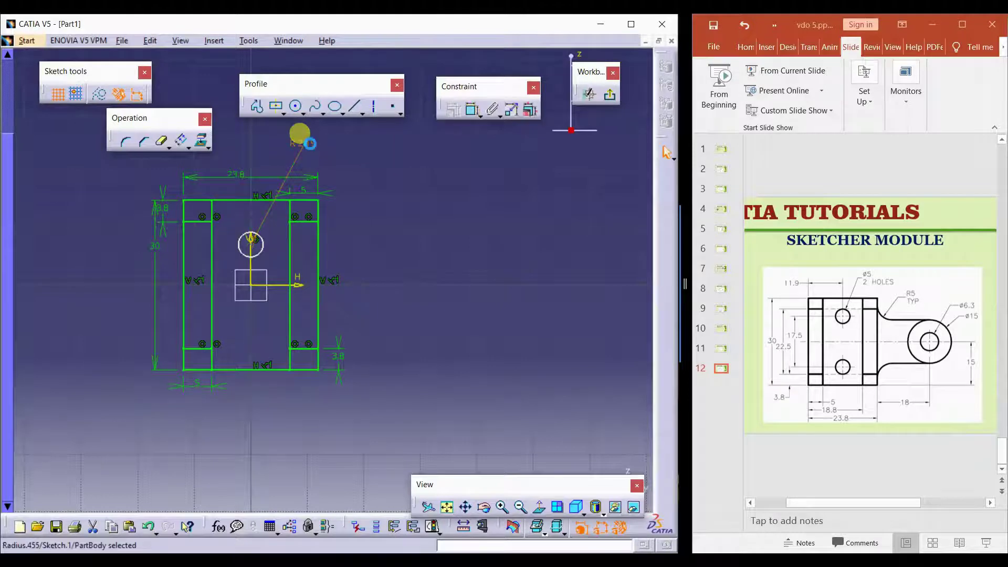
{"action": "double_click", "coordinate": [309, 144]}
{"action": "left_click", "coordinate": [225, 112]}
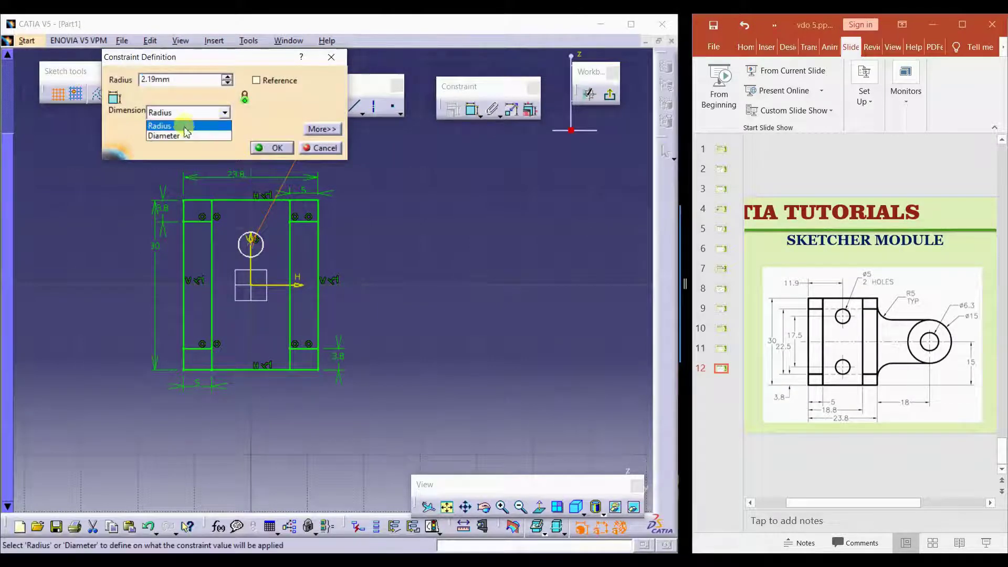
{"action": "left_click", "coordinate": [184, 135]}
{"action": "type", "text": "5"}
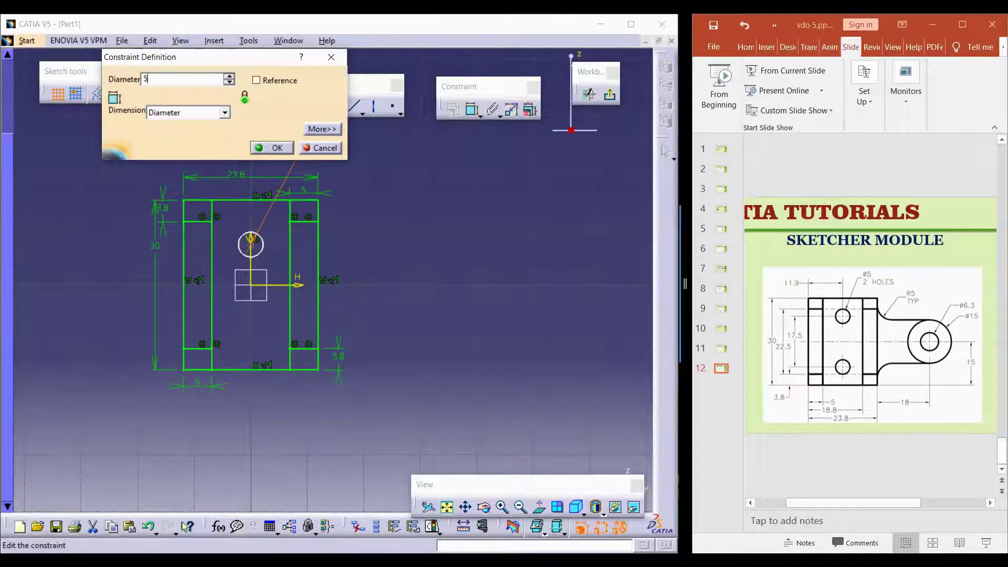
{"action": "key", "text": "Return"}
{"action": "left_click", "coordinate": [269, 282]}
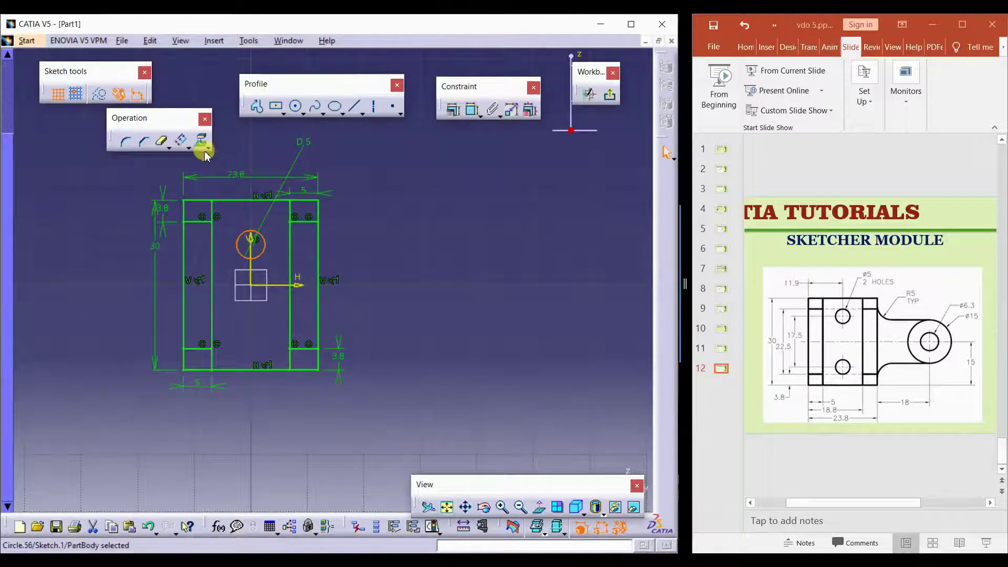
- Mirror the Ø5 circle about the horizontal axis to create the lower hole
{"action": "left_click", "coordinate": [182, 140]}
{"action": "left_click", "coordinate": [184, 147]}
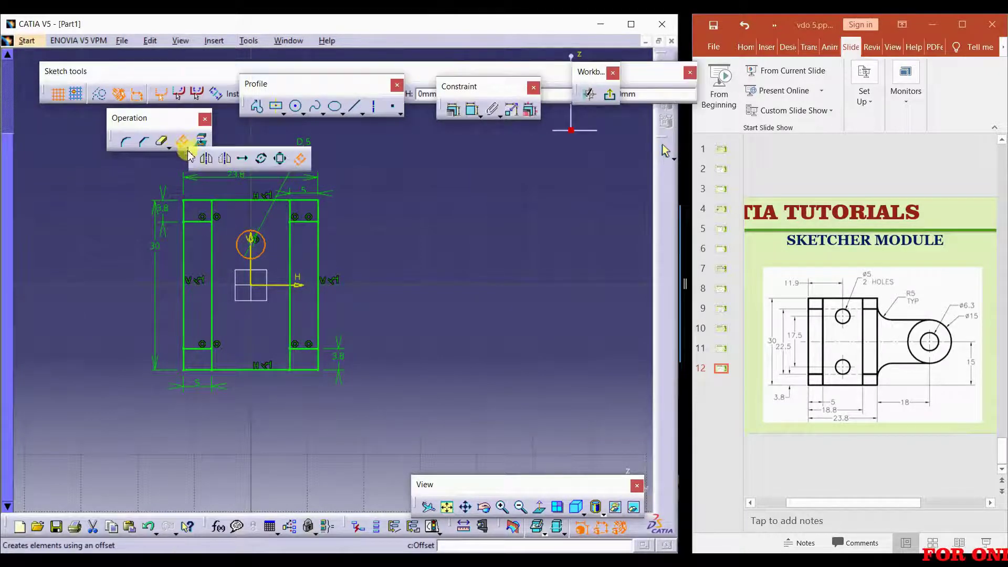
{"action": "left_click", "coordinate": [204, 160]}
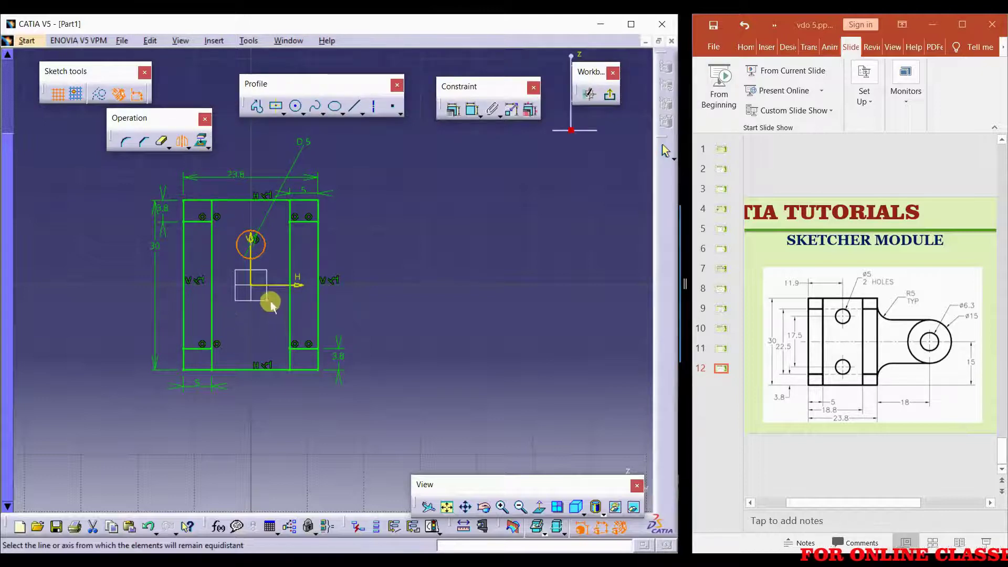
{"action": "left_click", "coordinate": [282, 285]}
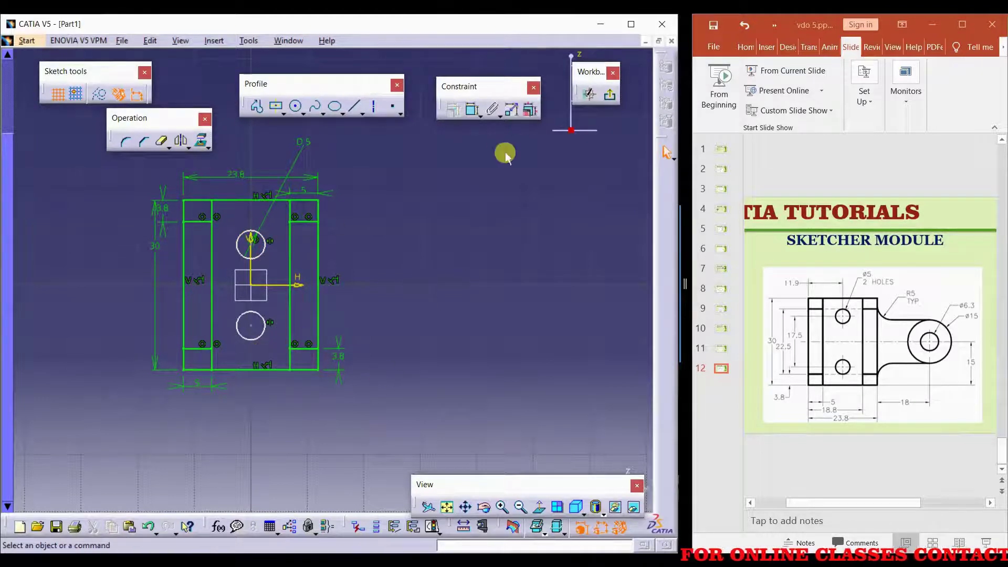
- Dimension the distance between the two hole centres to 17.5
{"action": "left_click", "coordinate": [472, 109]}
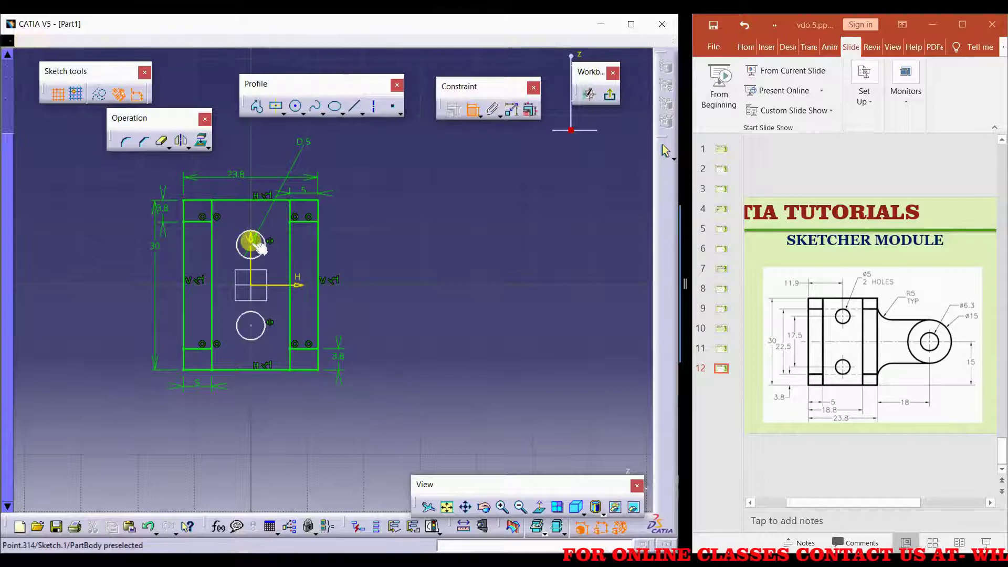
{"action": "left_click", "coordinate": [256, 317]}
{"action": "left_click", "coordinate": [117, 286]}
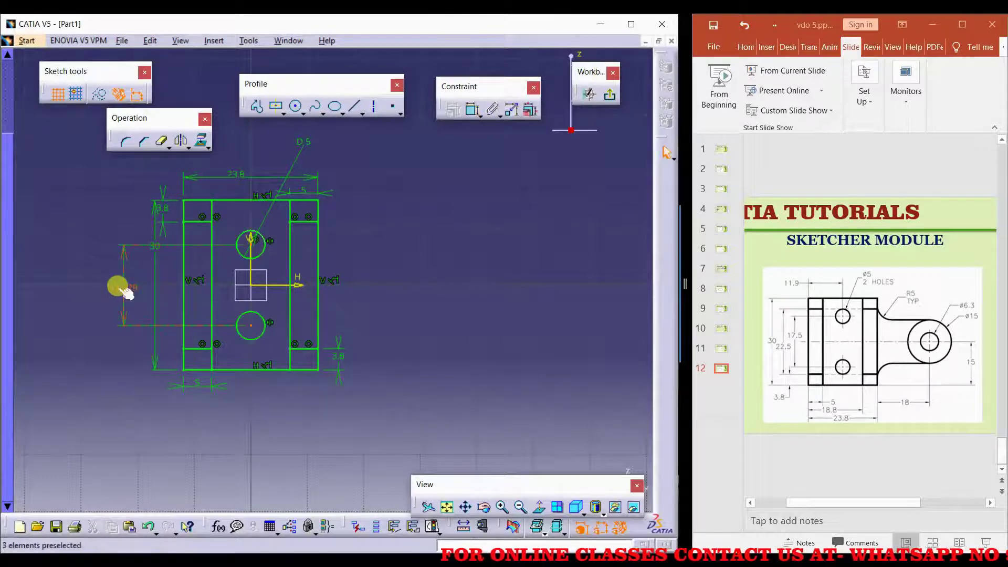
{"action": "double_click", "coordinate": [121, 287]}
{"action": "type", "text": "17"}
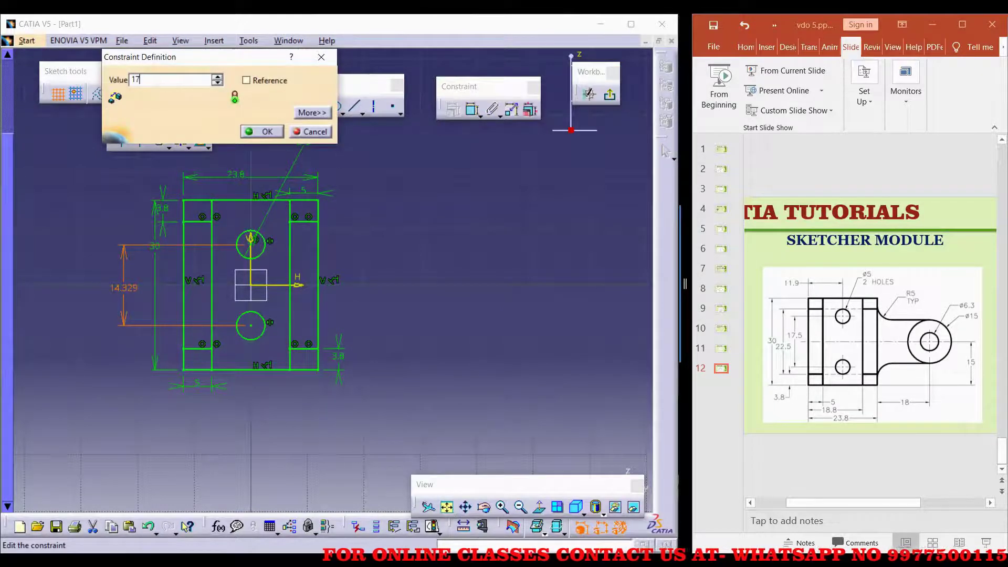
{"action": "type", "text": ".5"}
{"action": "left_click", "coordinate": [378, 376]}
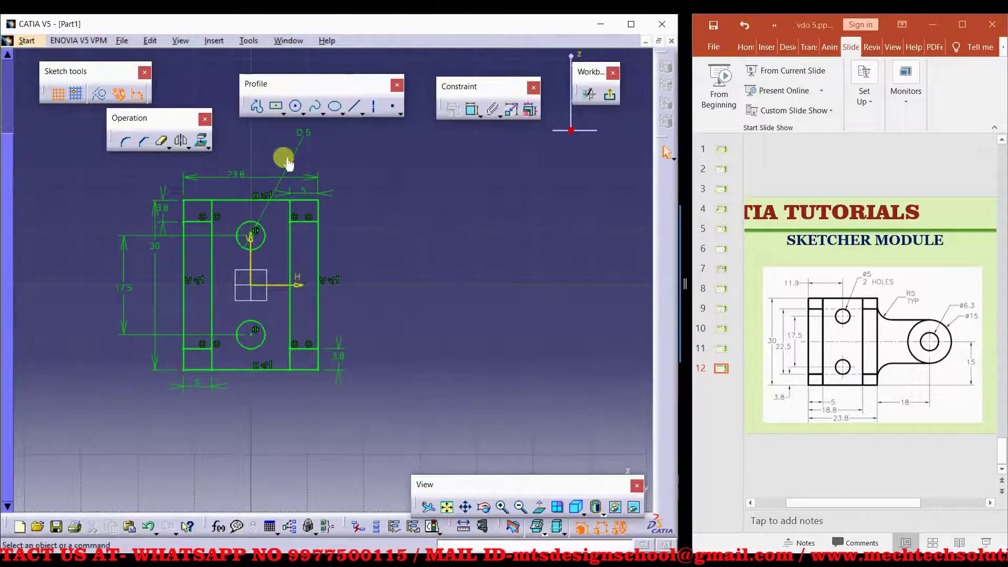
- Draw two concentric circles on the horizontal axis right of the bracket with diameters 6.3 and 15
{"action": "left_click", "coordinate": [455, 285]}
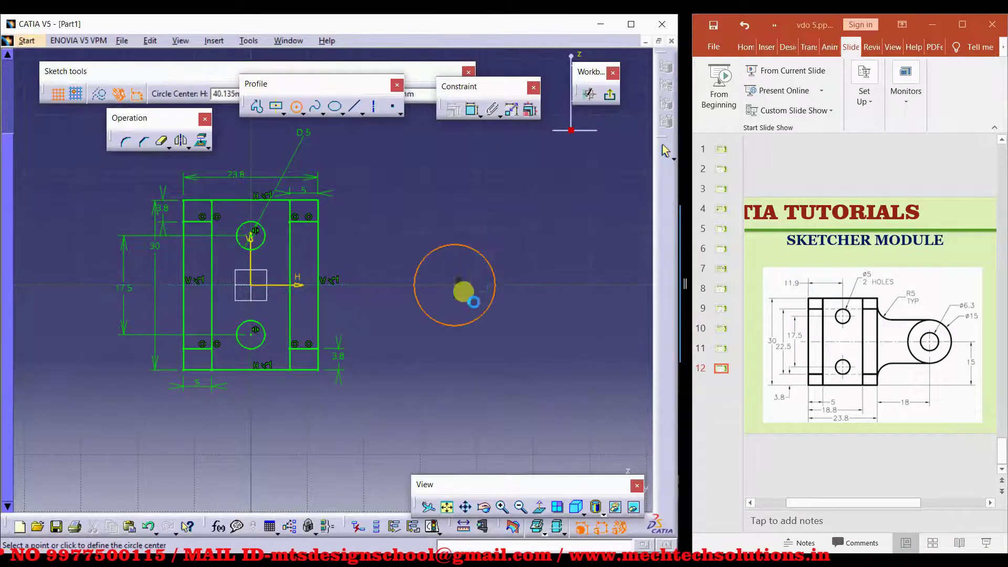
{"action": "left_click", "coordinate": [467, 266]}
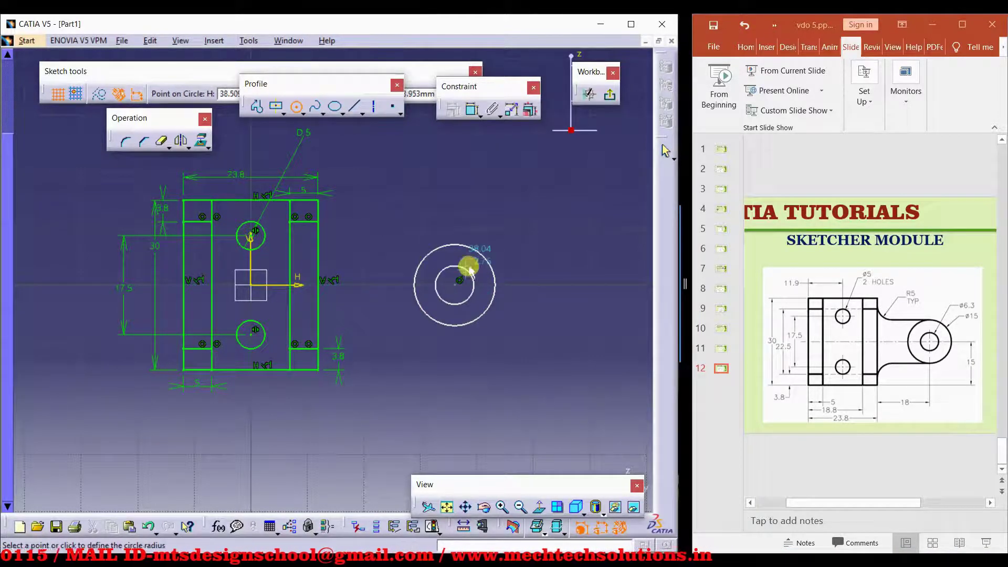
{"action": "left_click", "coordinate": [471, 109]}
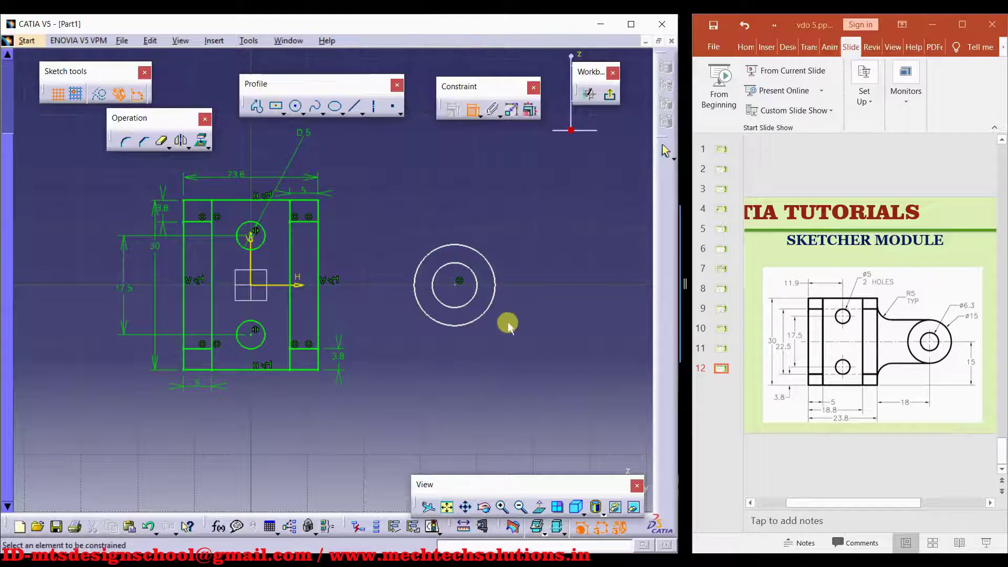
{"action": "left_click", "coordinate": [473, 274]}
{"action": "left_click", "coordinate": [524, 229]}
{"action": "left_click", "coordinate": [496, 283]}
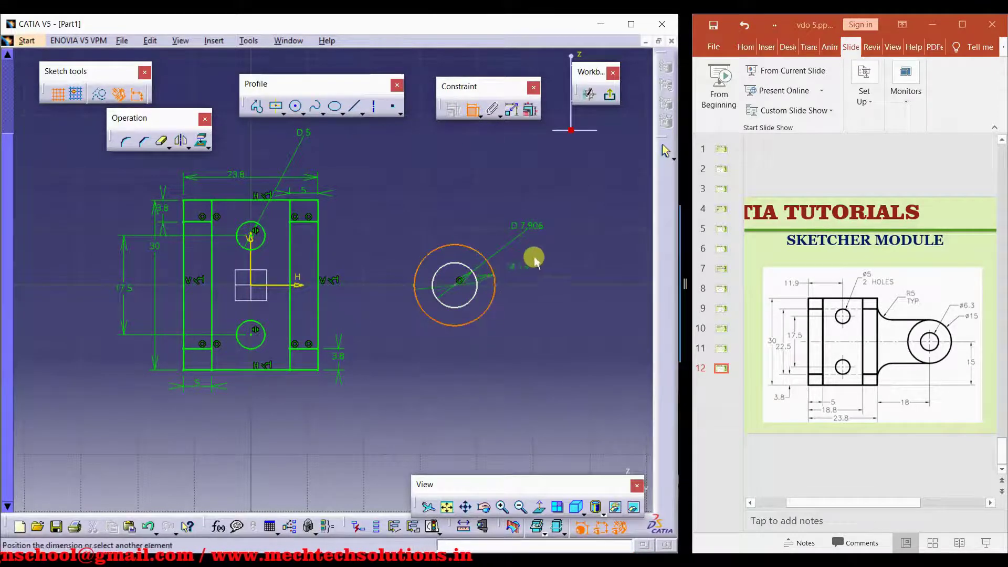
{"action": "left_click", "coordinate": [535, 255]}
{"action": "double_click", "coordinate": [526, 227]}
{"action": "type", "text": "5"}
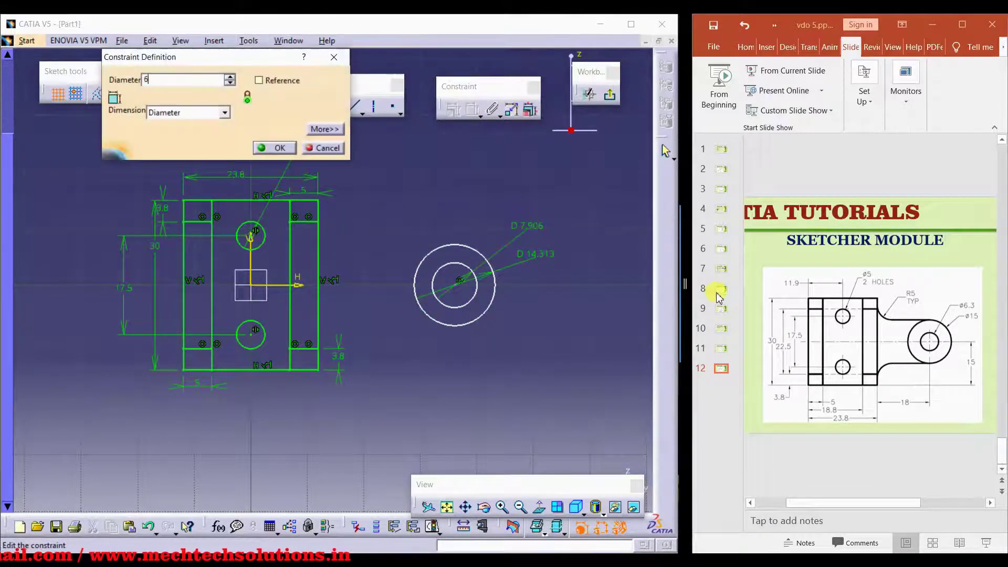
{"action": "key", "text": "Return"}
{"action": "double_click", "coordinate": [536, 254]}
{"action": "type", "text": "15"}
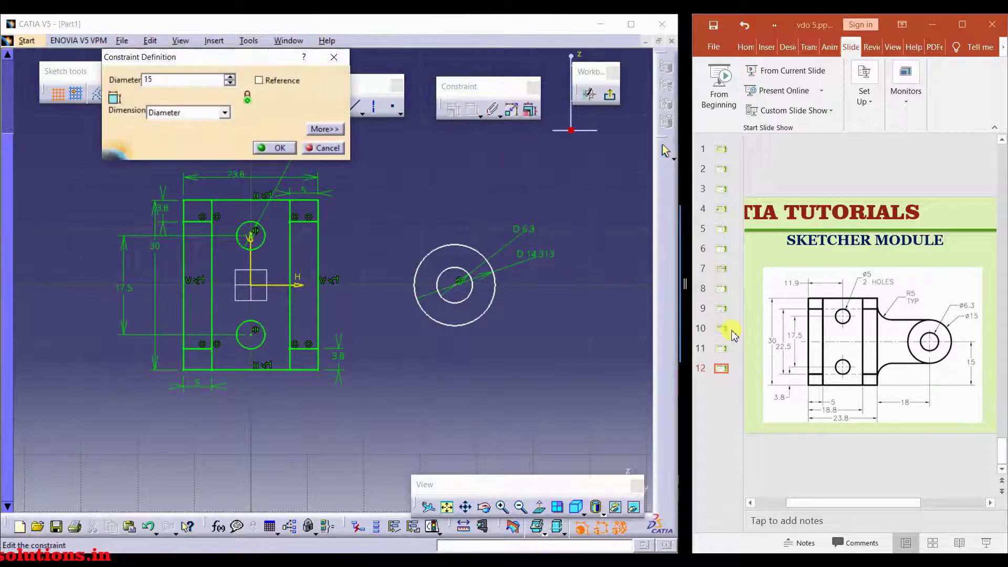
{"action": "key", "text": "Return"}
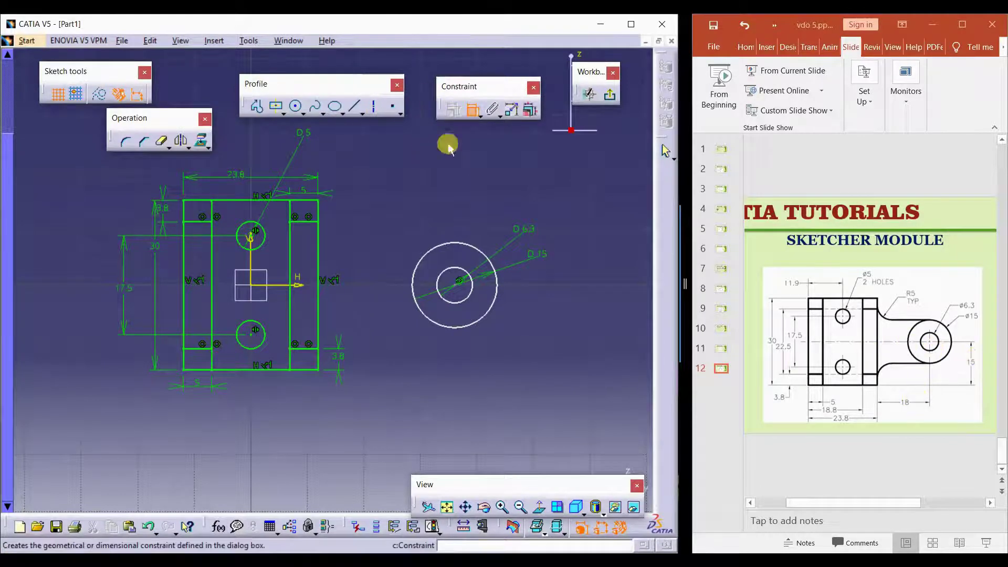
- Dimension the boss centre 18 from the bracket's right edge
{"action": "left_click", "coordinate": [398, 319]}
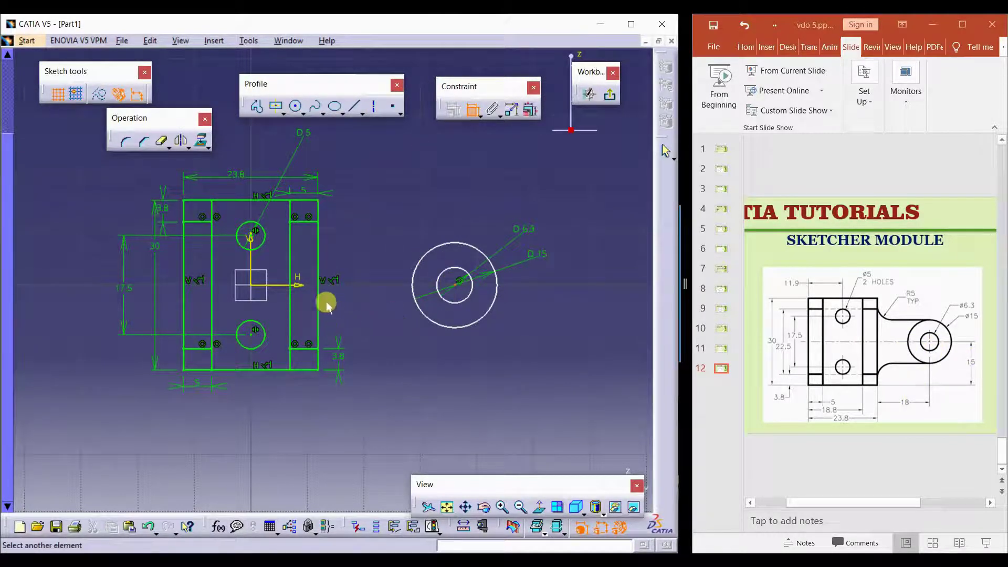
{"action": "left_click", "coordinate": [318, 295]}
{"action": "left_click", "coordinate": [360, 389]}
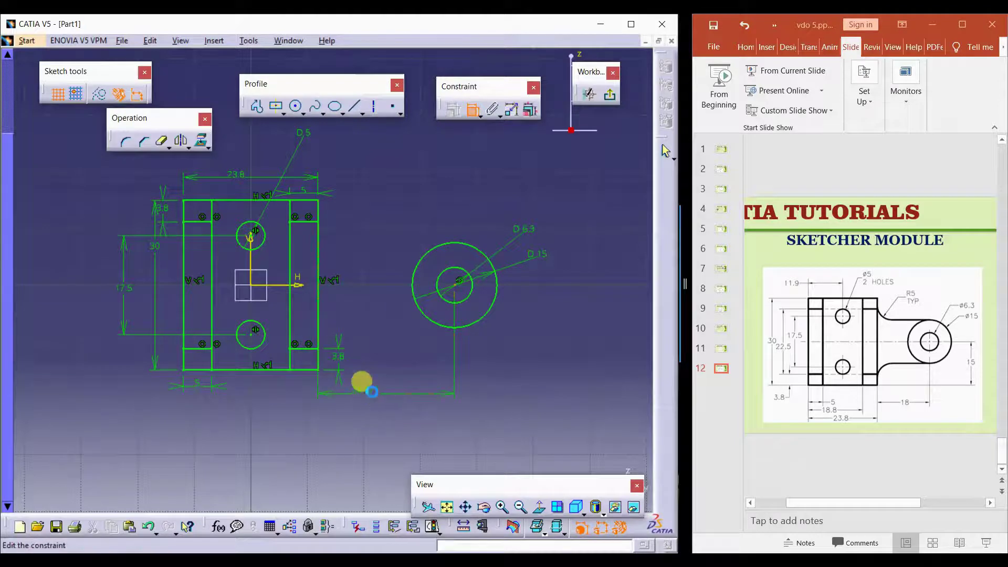
{"action": "double_click", "coordinate": [362, 389]}
{"action": "key", "text": "Return"}
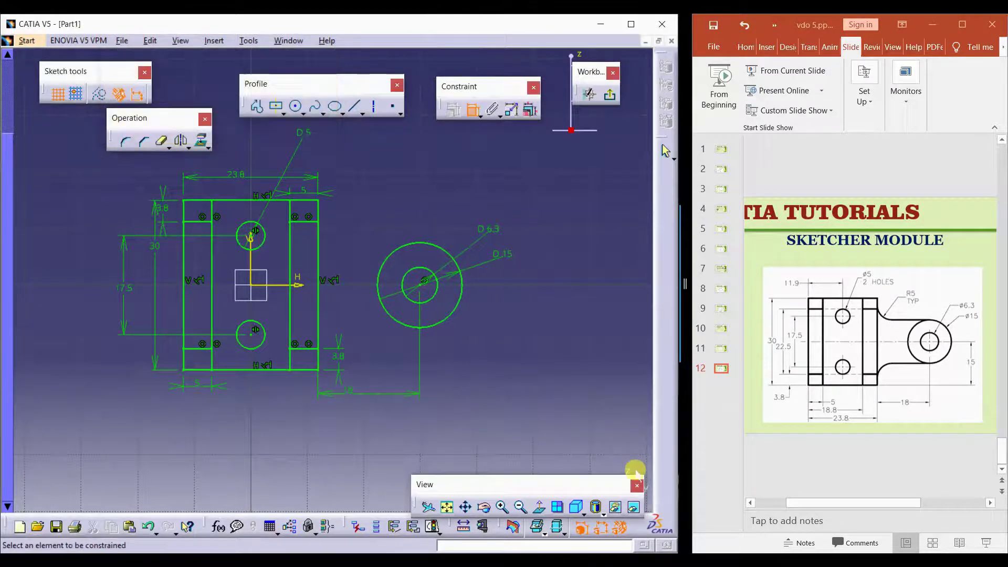
- Draw two lines from the top and bottom of the Ø15 circle to the bracket's right edge
{"action": "left_click", "coordinate": [356, 106]}
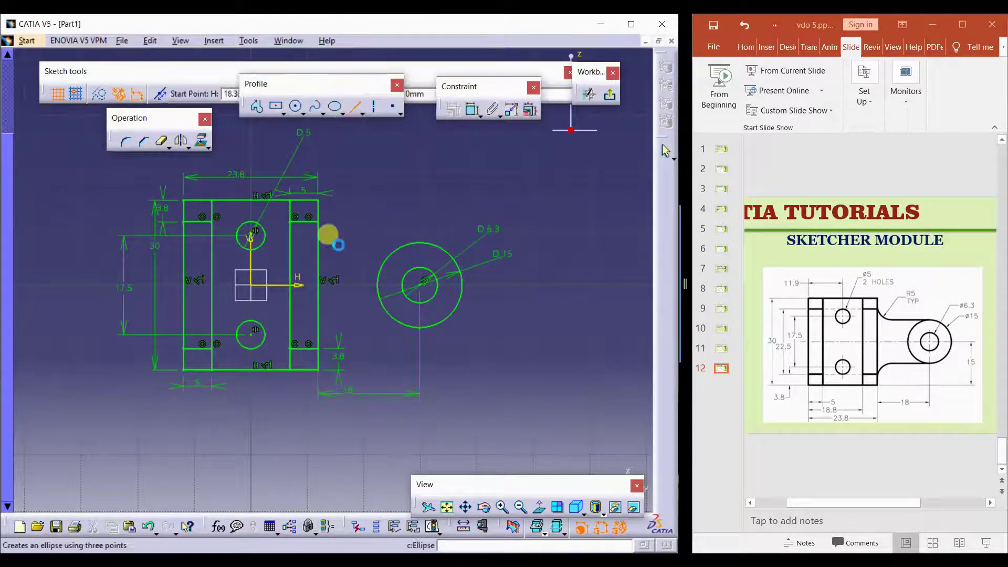
{"action": "left_click", "coordinate": [420, 242]}
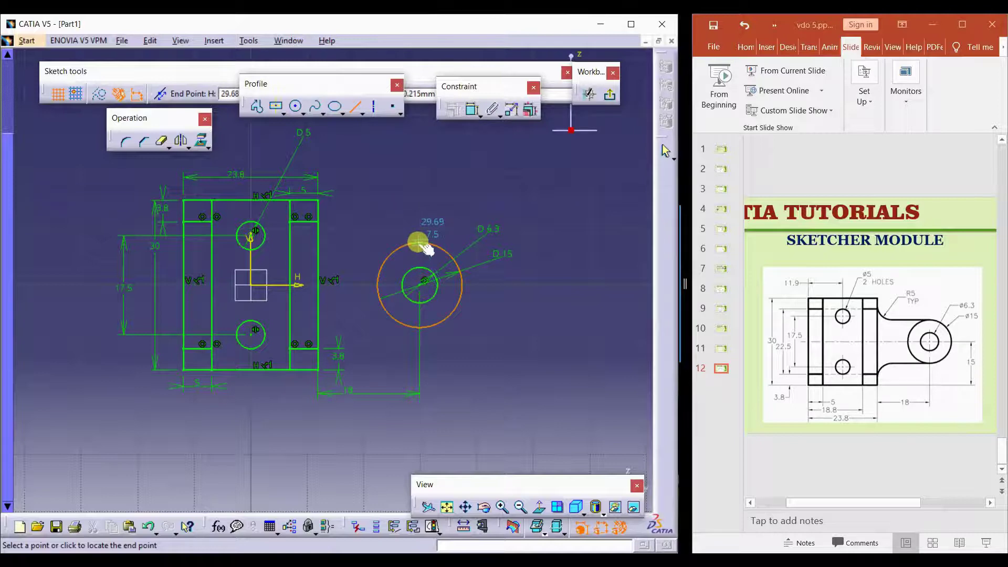
{"action": "left_click", "coordinate": [322, 241]}
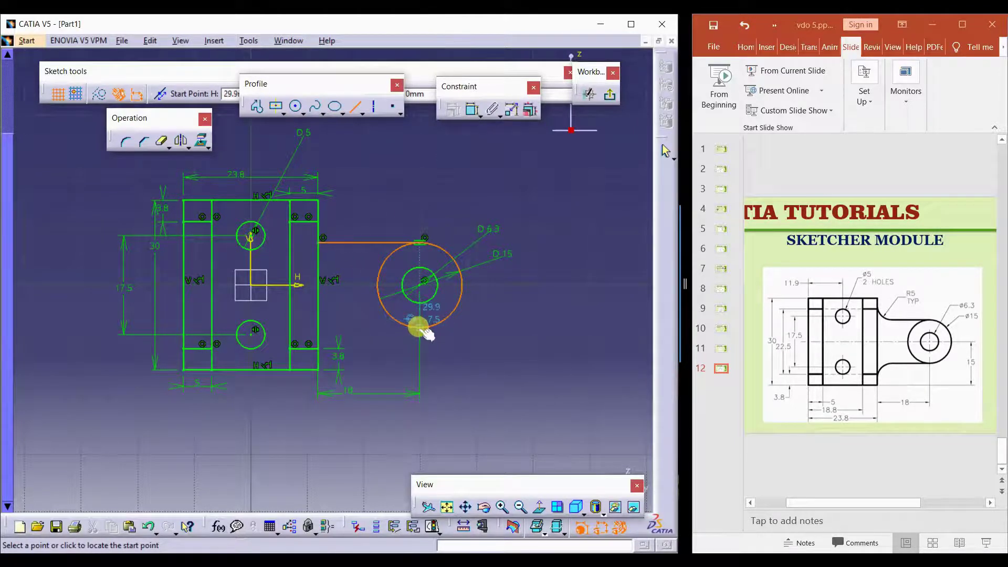
{"action": "left_click", "coordinate": [418, 327]}
{"action": "left_click", "coordinate": [318, 328]}
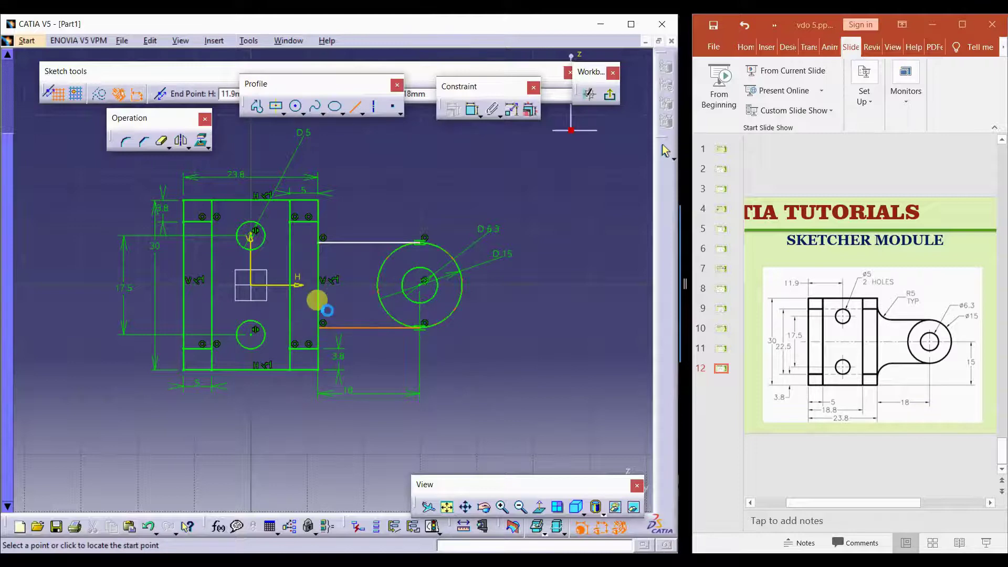
{"action": "key", "text": "Escape"}
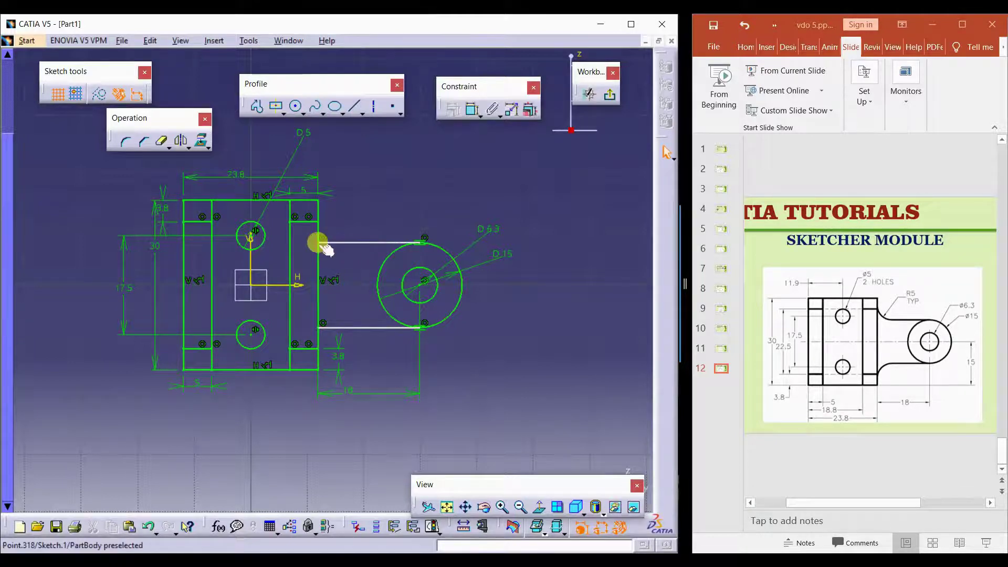
- Snap the upper line's end to the rectangle corner and constrain both lines horizontal
{"action": "left_click_drag", "start_coordinate": [319, 243], "coordinate": [323, 272]}
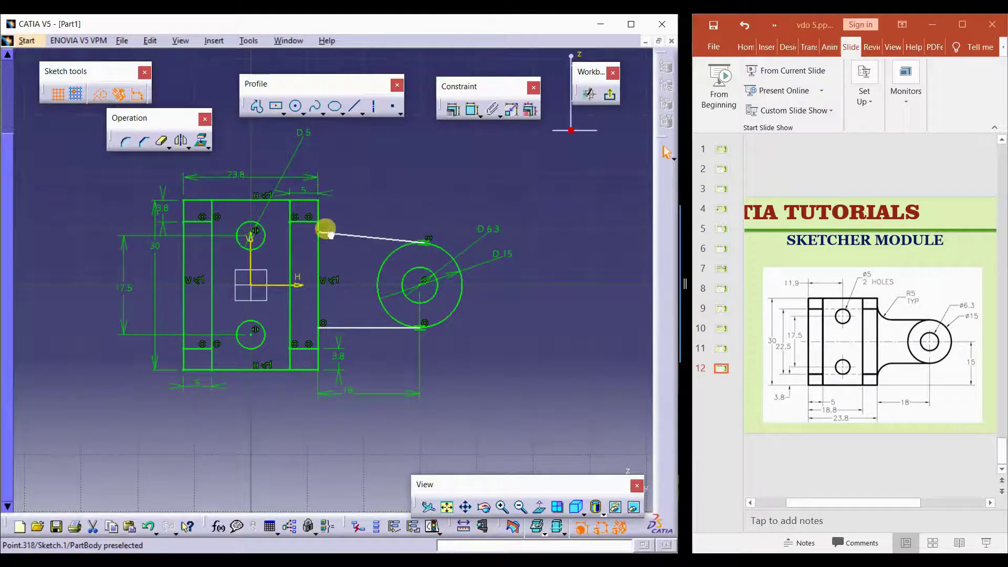
{"action": "left_click_drag", "start_coordinate": [322, 272], "coordinate": [319, 232]}
{"action": "left_click", "coordinate": [361, 237]}
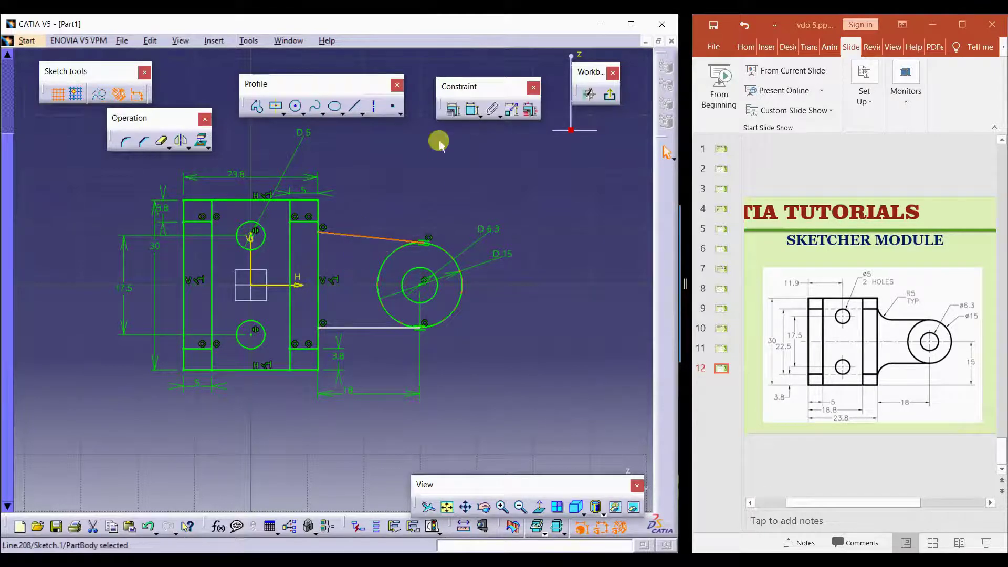
{"action": "left_click", "coordinate": [452, 109]}
{"action": "left_click", "coordinate": [551, 244]}
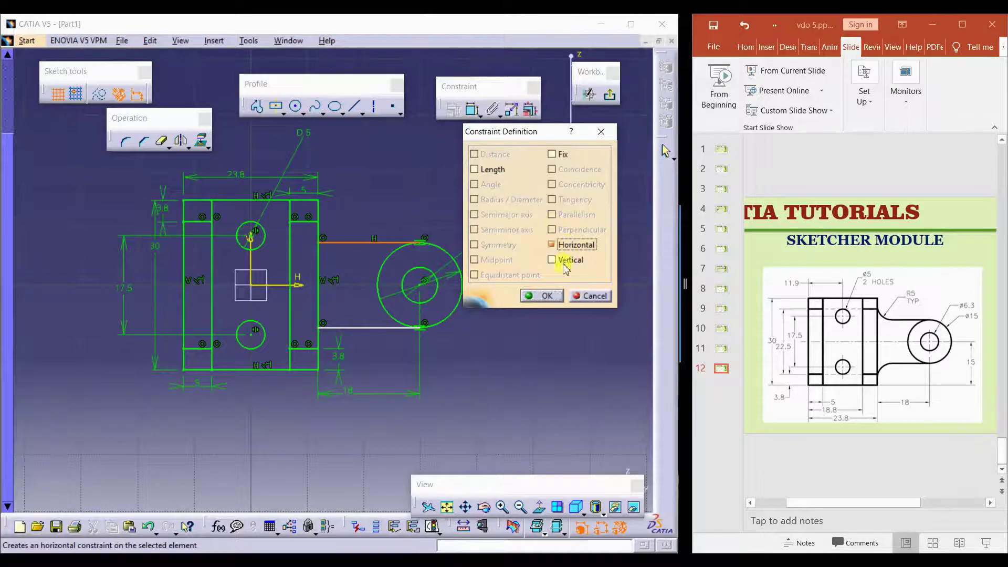
{"action": "left_click", "coordinate": [550, 299]}
{"action": "left_click", "coordinate": [359, 327]}
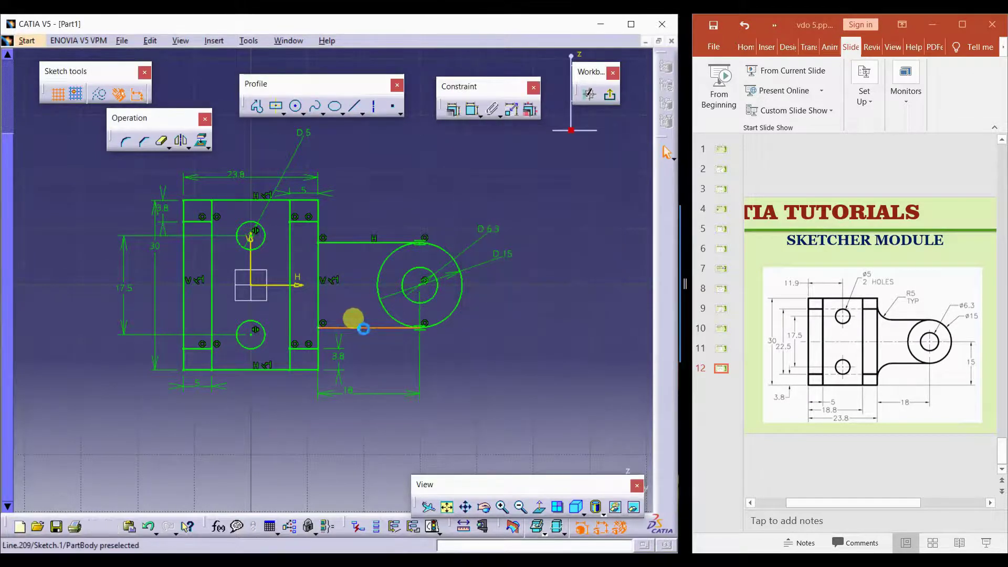
{"action": "left_click", "coordinate": [453, 109]}
{"action": "left_click", "coordinate": [551, 245]}
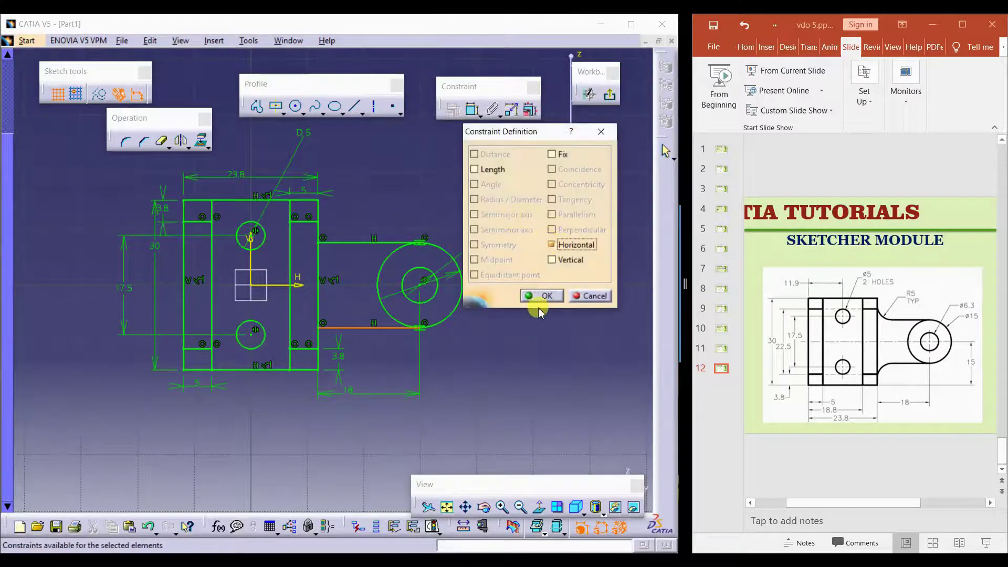
{"action": "mouse_move", "coordinate": [378, 354]}
{"action": "middle_mouse_down"}
{"action": "mouse_move", "coordinate": [402, 224]}
{"action": "mouse_move", "coordinate": [428, 258]}
{"action": "mouse_move", "coordinate": [380, 314]}
{"action": "middle_mouse_up"}
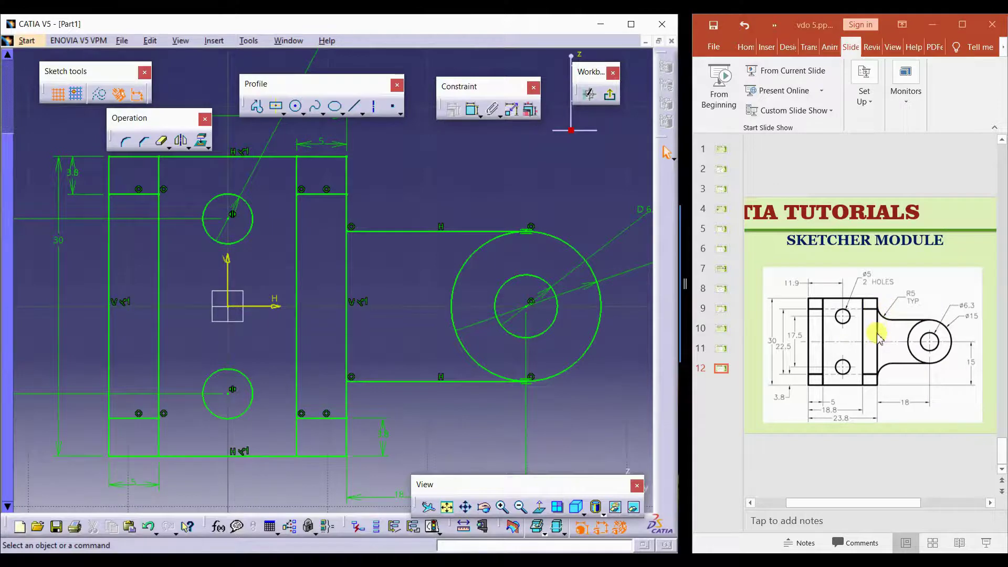
- Fillet the upper line and the rectangle's right side with an R5 corner
{"action": "mouse_move", "coordinate": [194, 273]}
{"action": "middle_mouse_down"}
{"action": "mouse_move", "coordinate": [203, 275]}
{"action": "mouse_move", "coordinate": [143, 185]}
{"action": "middle_mouse_up"}
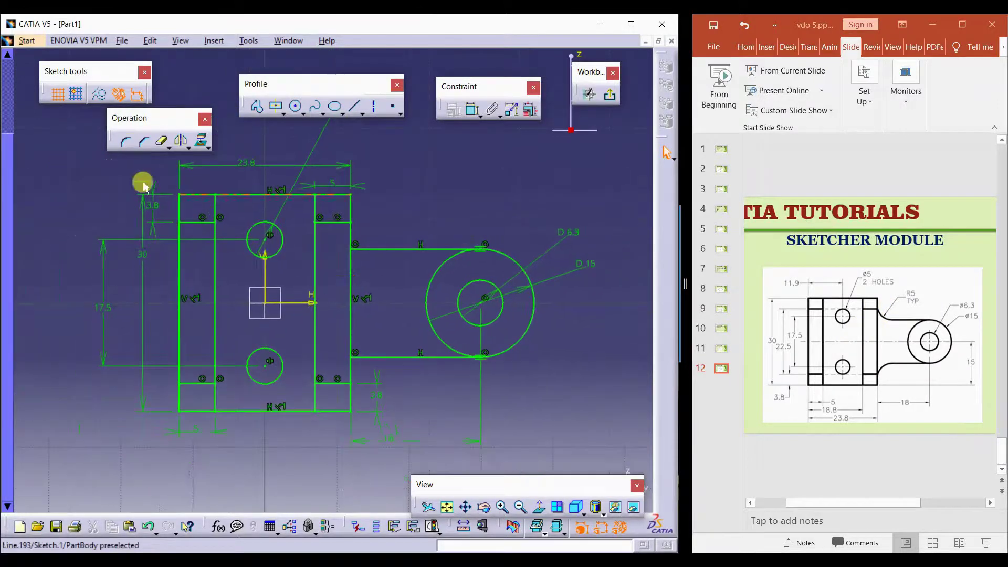
{"action": "left_click", "coordinate": [129, 144]}
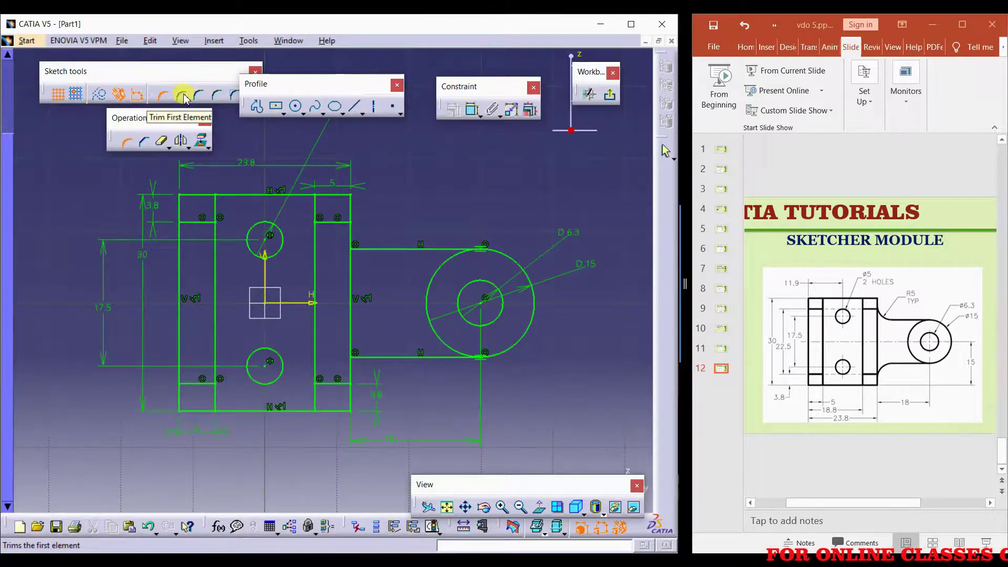
{"action": "left_click", "coordinate": [183, 98]}
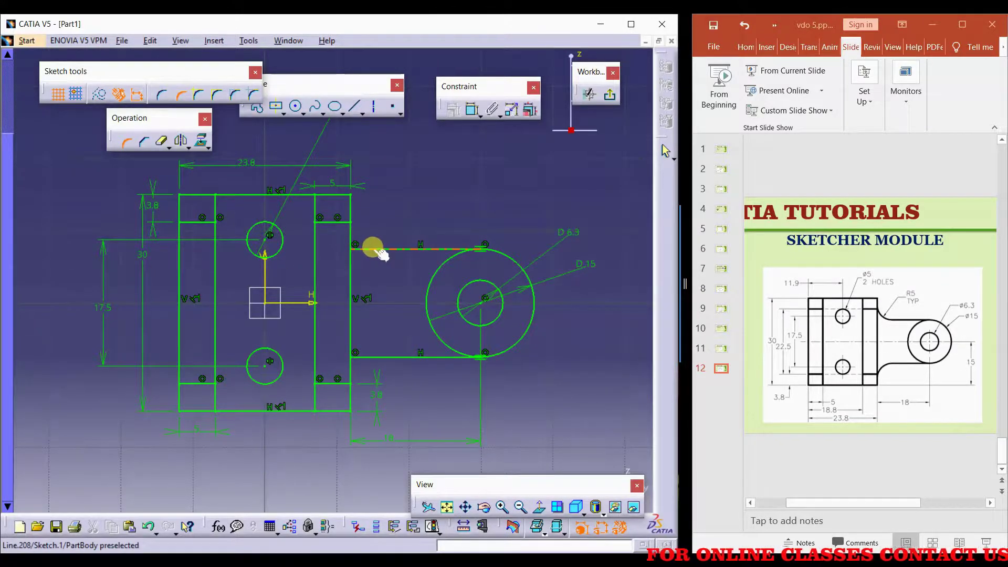
{"action": "left_click", "coordinate": [373, 246]}
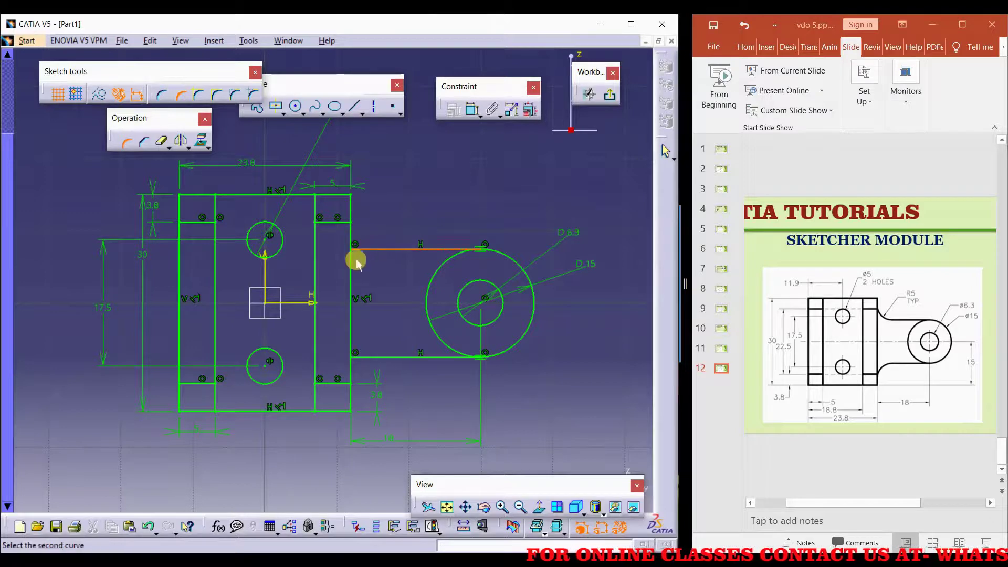
{"action": "left_click", "coordinate": [351, 231]}
{"action": "left_click", "coordinate": [373, 246]}
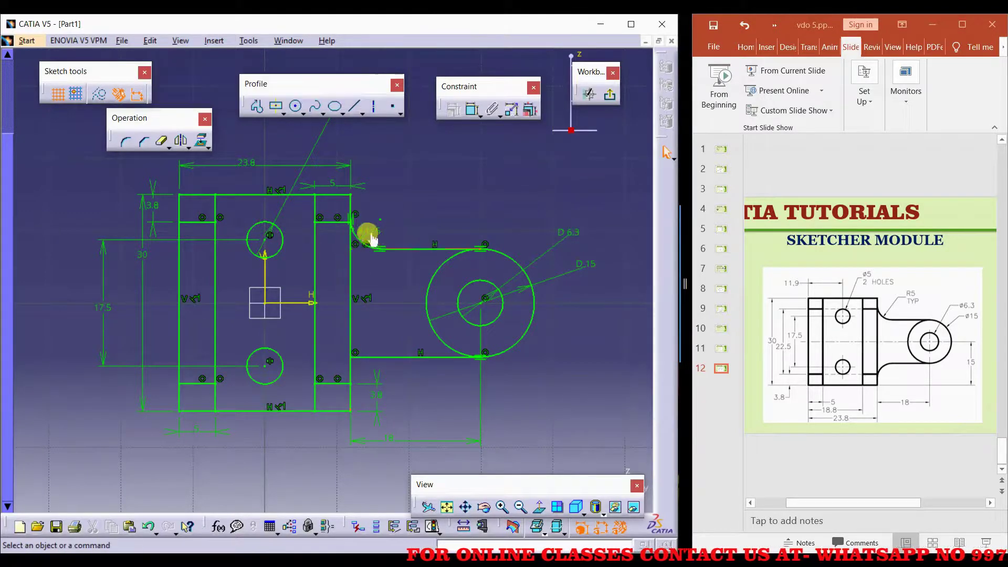
{"action": "left_click", "coordinate": [367, 229]}
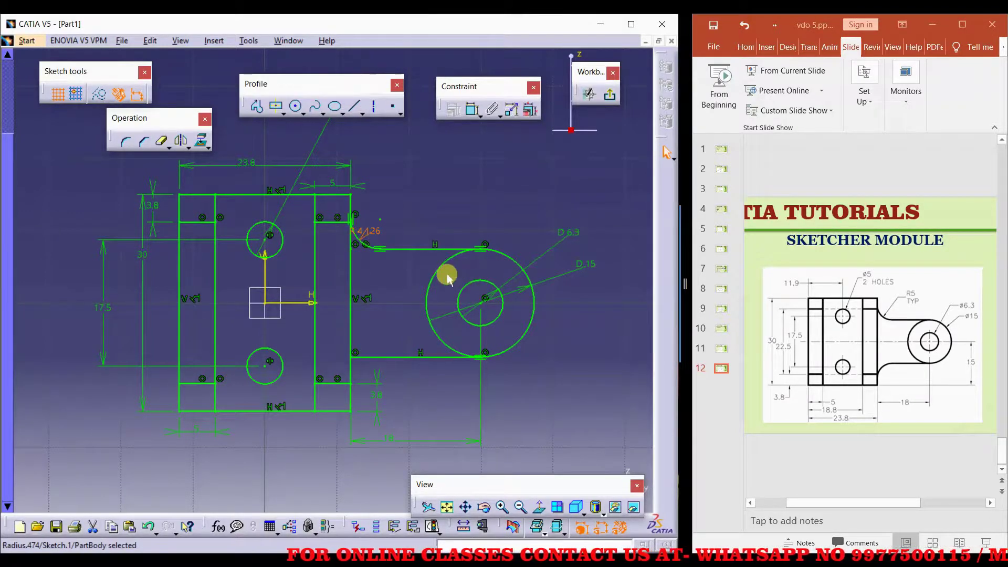
{"action": "double_click", "coordinate": [368, 223]}
{"action": "type", "text": "5mm"}
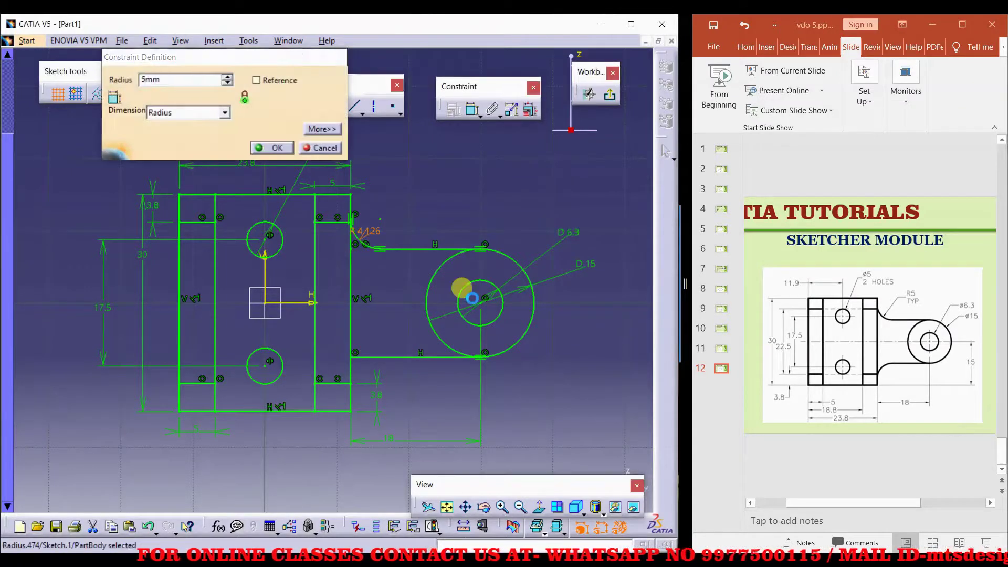
{"action": "key", "text": "Return"}
- Fillet the lower line and the rectangle's right side with an R5 corner
{"action": "left_click", "coordinate": [123, 142]}
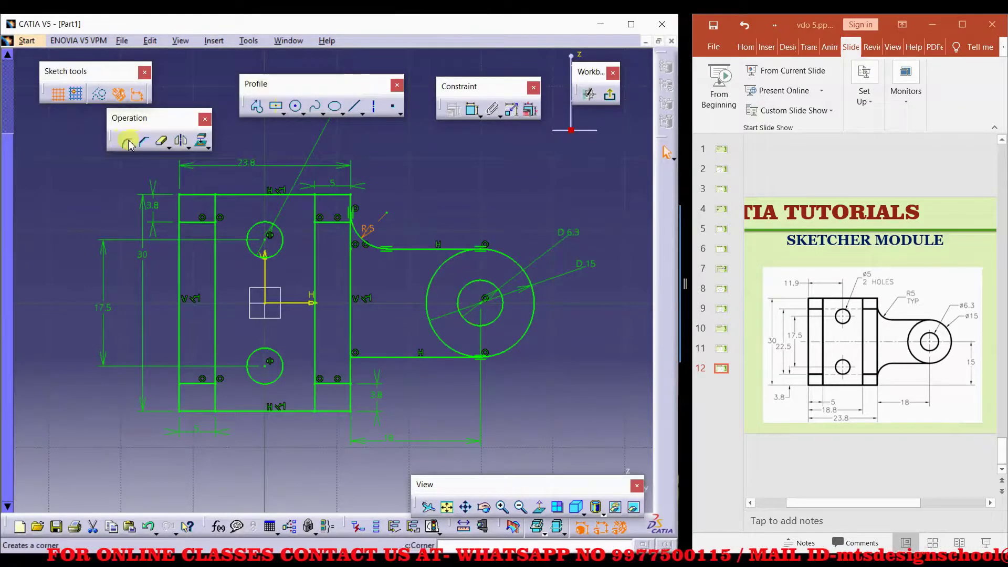
{"action": "left_click", "coordinate": [374, 360]}
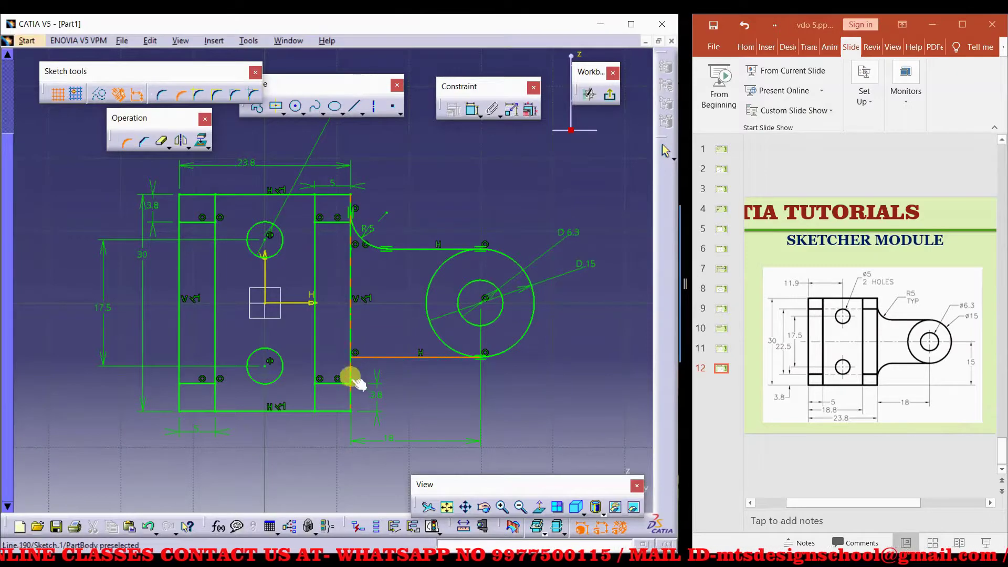
{"action": "left_click", "coordinate": [351, 370]}
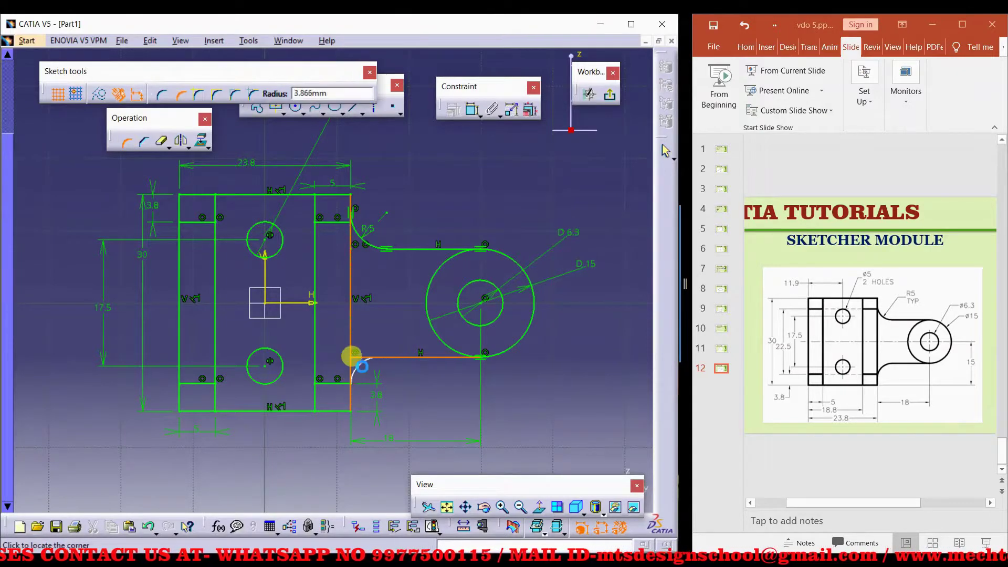
{"action": "left_click", "coordinate": [354, 356]}
{"action": "double_click", "coordinate": [335, 338]}
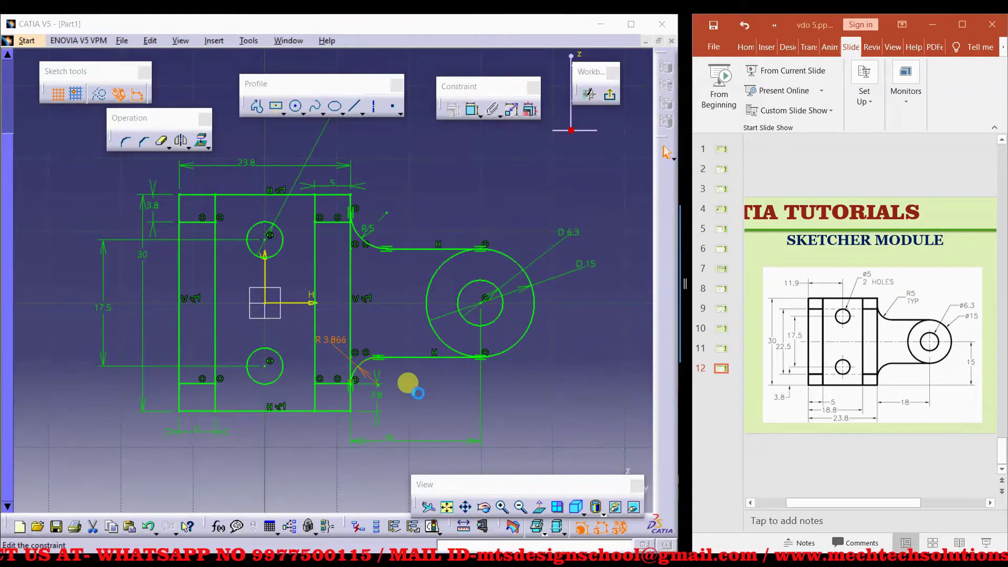
{"action": "type", "text": "5mm"}
{"action": "key", "text": "Return"}
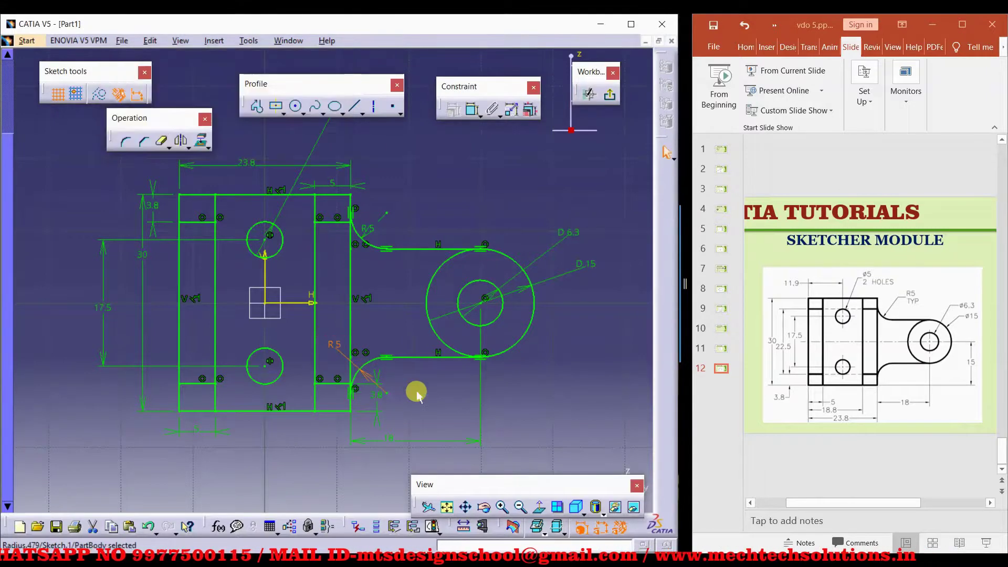
{"action": "middle_click_drag", "start_coordinate": [434, 206], "coordinate": [427, 232]}
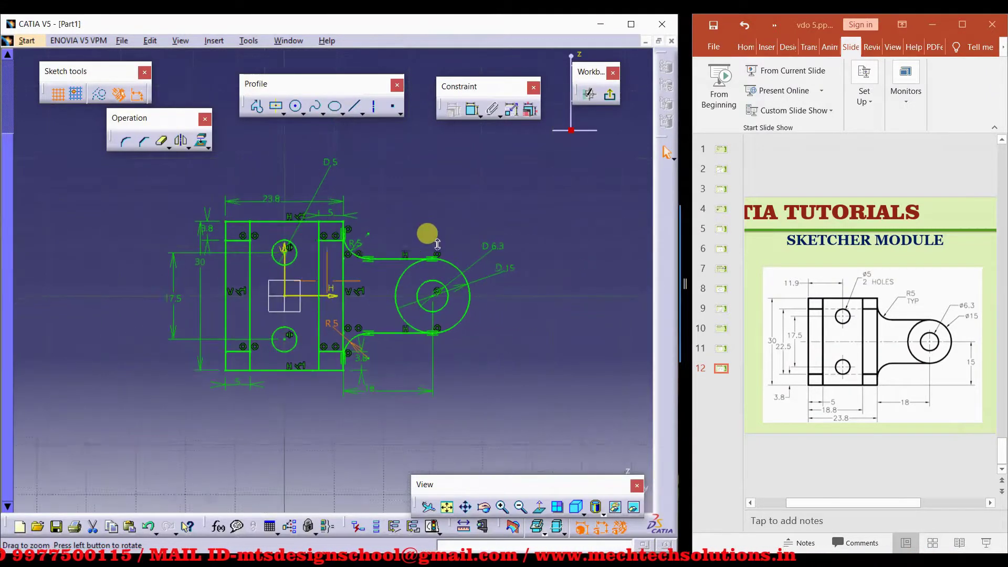